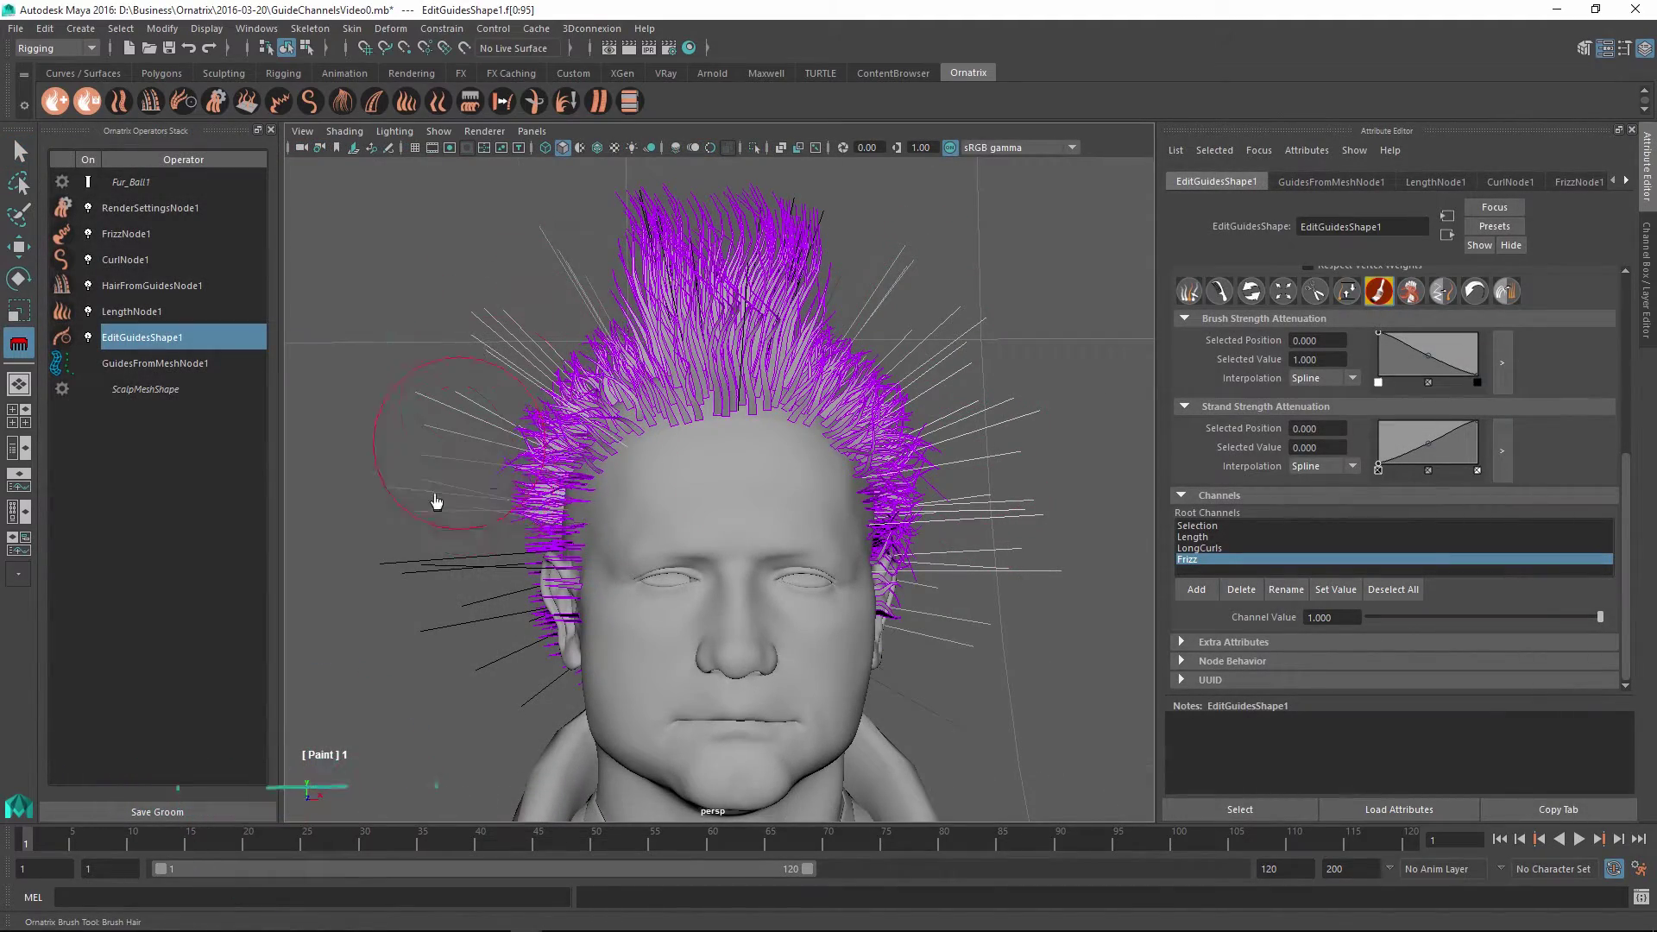
mouse_move(485, 665)
left_mouse_down("alt")
mouse_move(647, 553)
mouse_move(492, 581)
left_mouse_up("alt")
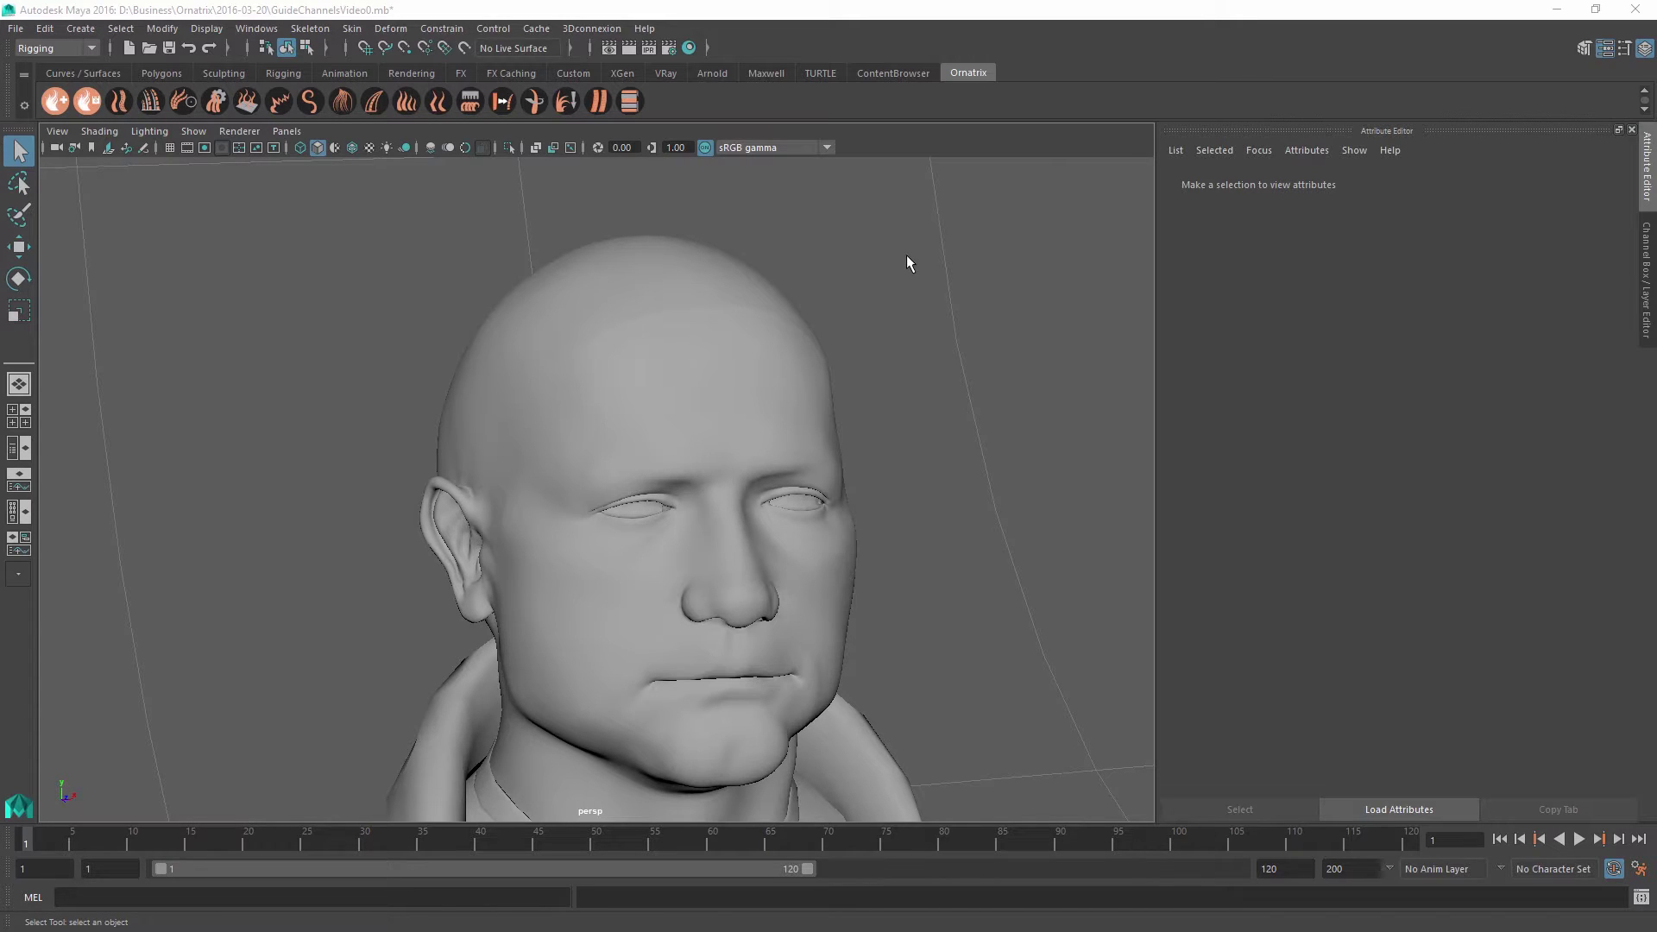
- Select the scalp mesh on the head and add hair to it with the Fur Ball preset
left_click(651, 276)
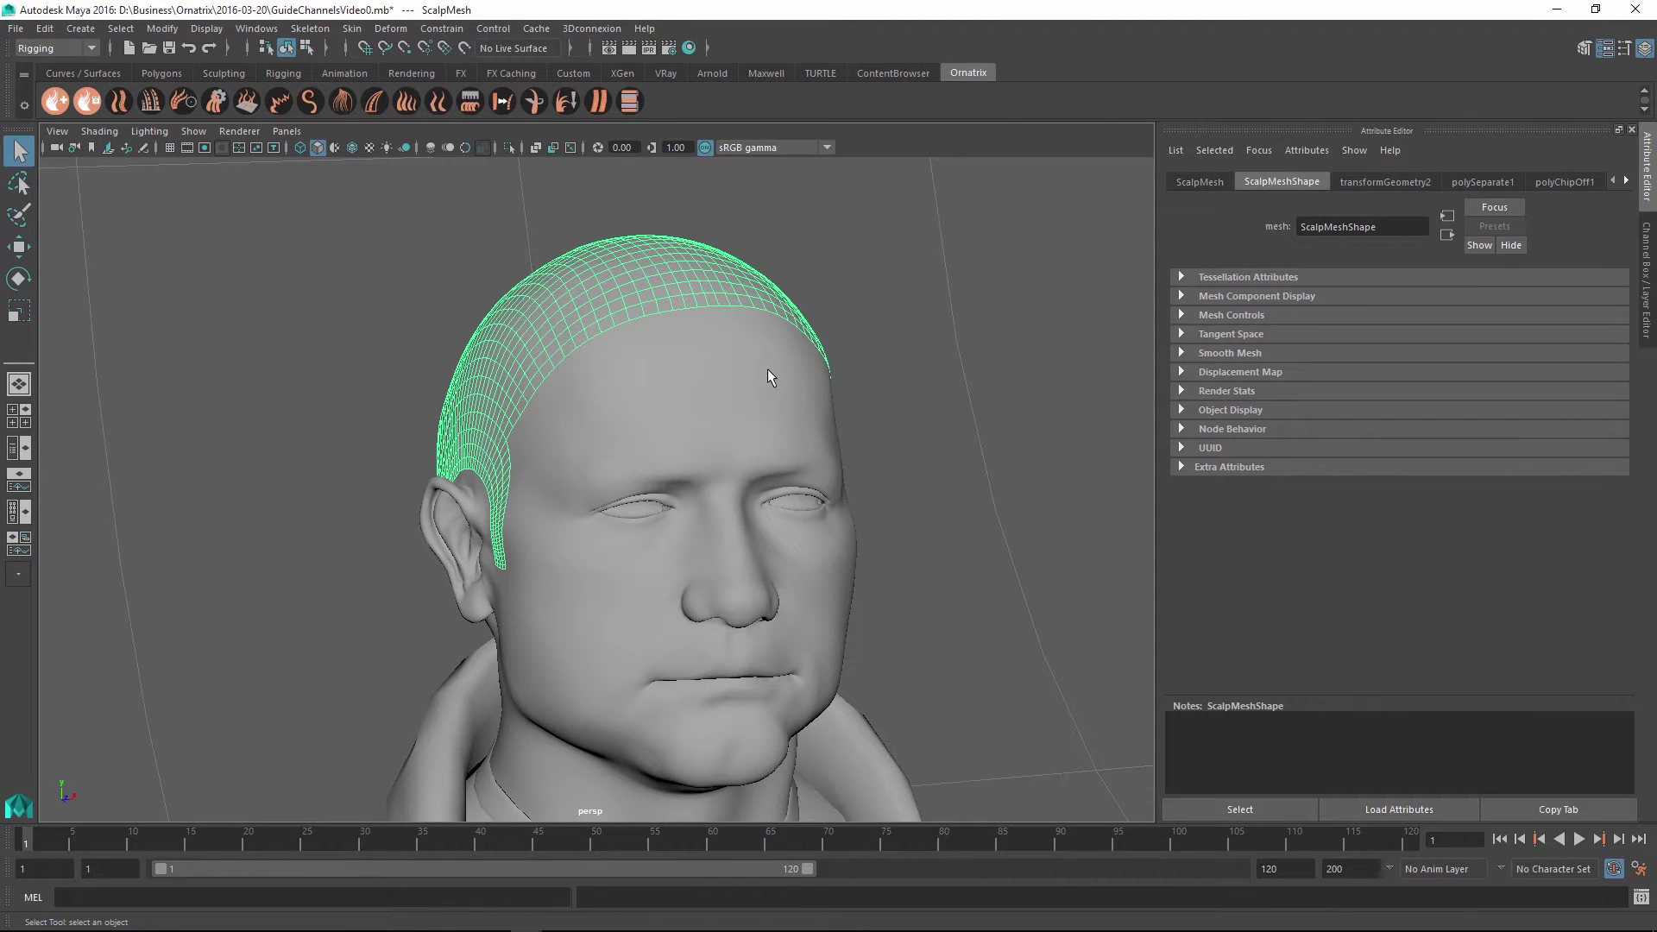
mouse_move(767, 369)
left_mouse_down("alt")
mouse_move(672, 378)
mouse_move(755, 367)
left_mouse_up("alt")
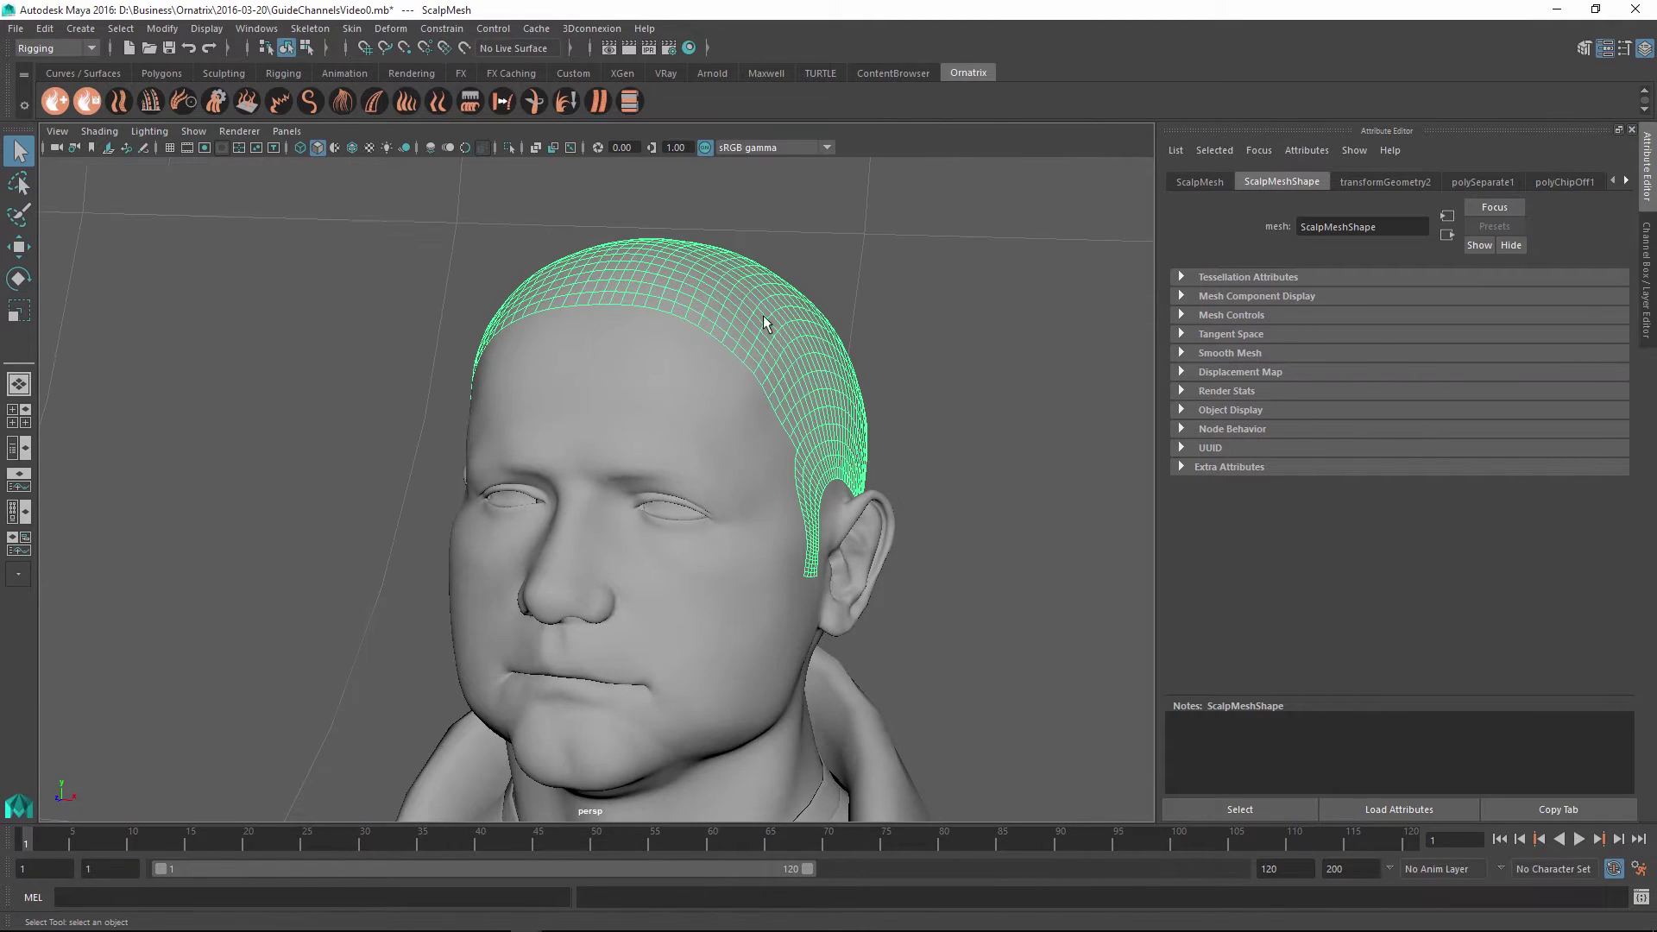
left_click(56, 101)
left_click(715, 377)
double_click(714, 377)
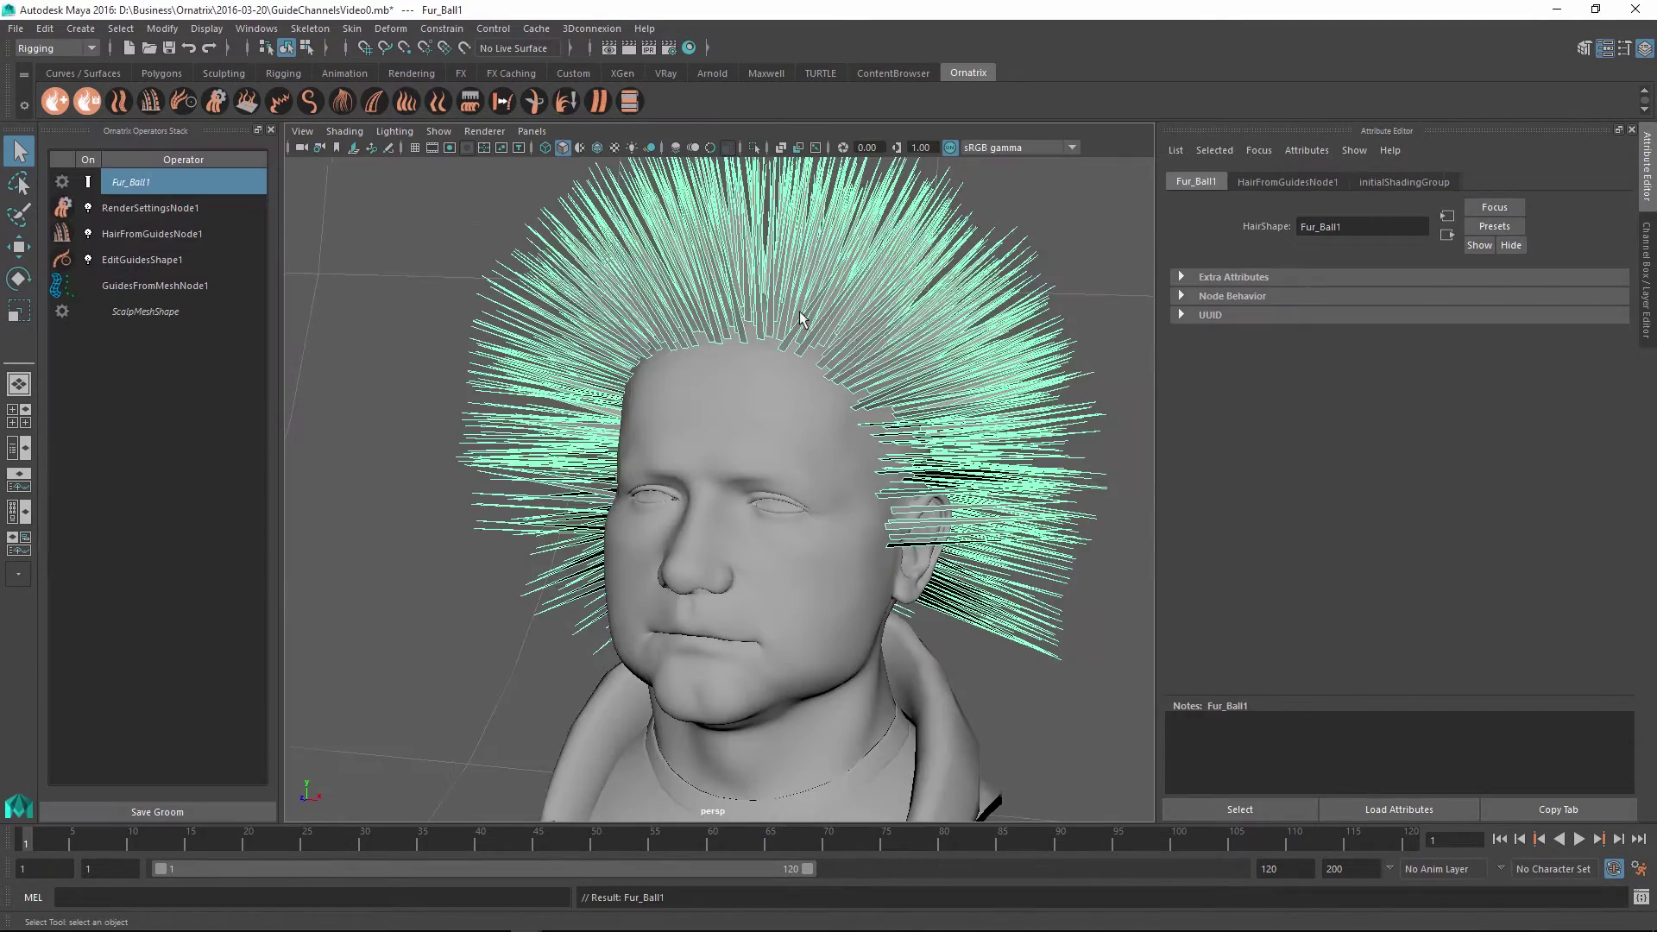
left_click_drag(984, 795, 459, 392, "alt")
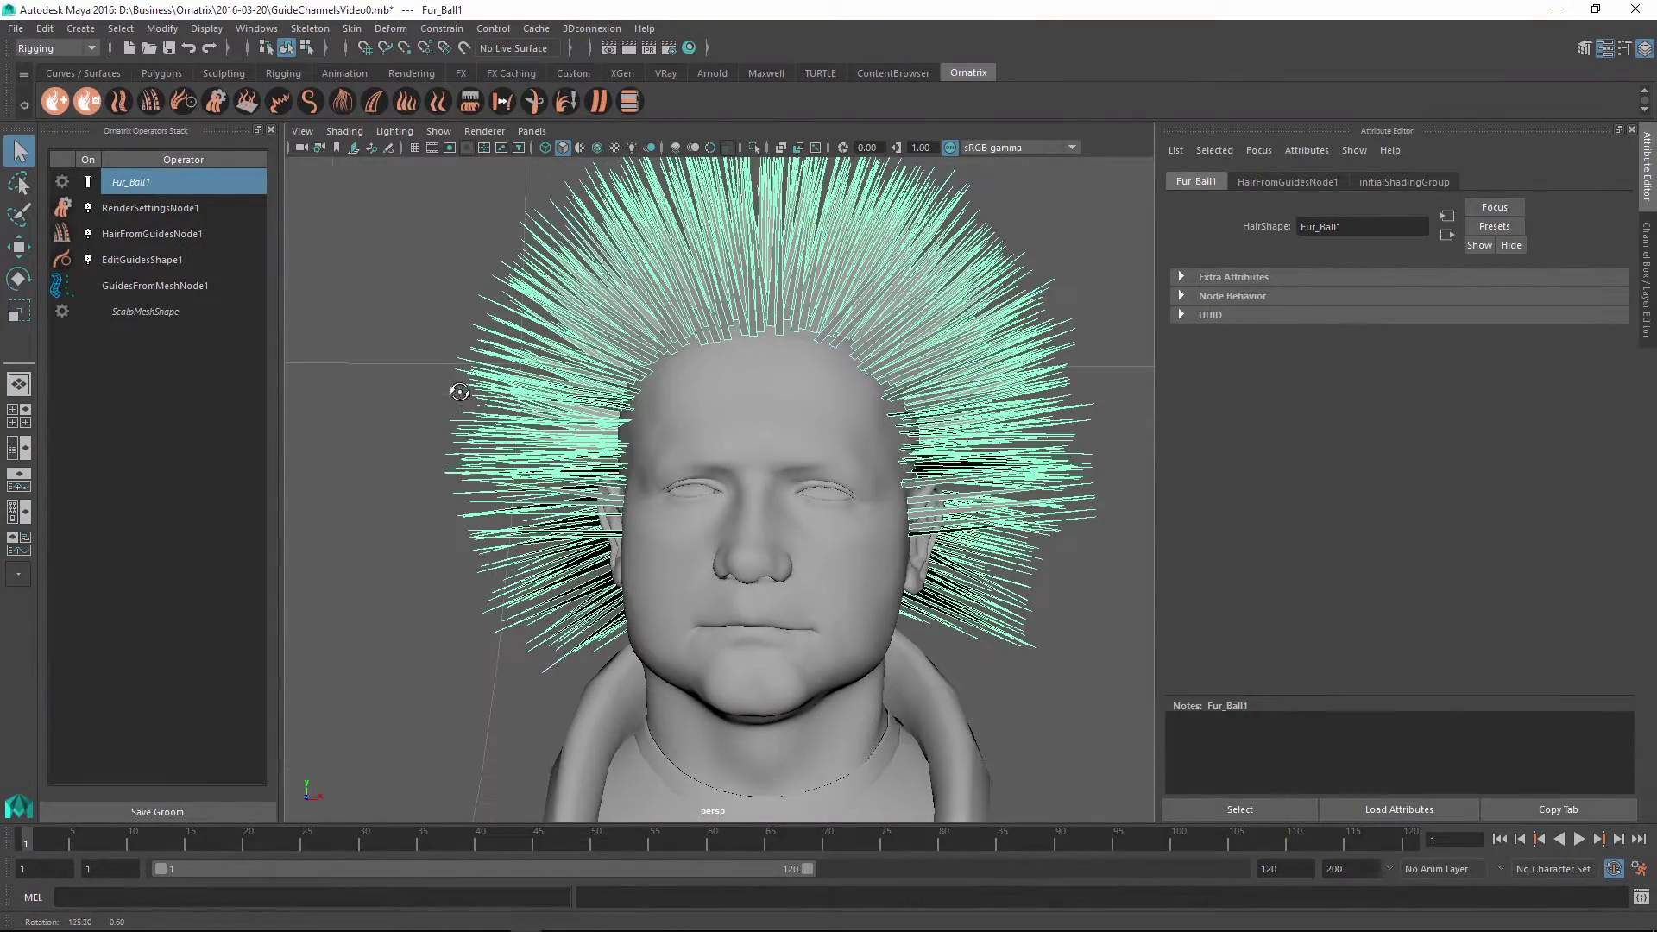
- Turn off the HairFromGuides operator and open the settings of the GuidesFromMesh operator
left_click(88, 233)
left_click(396, 226)
left_click(149, 285)
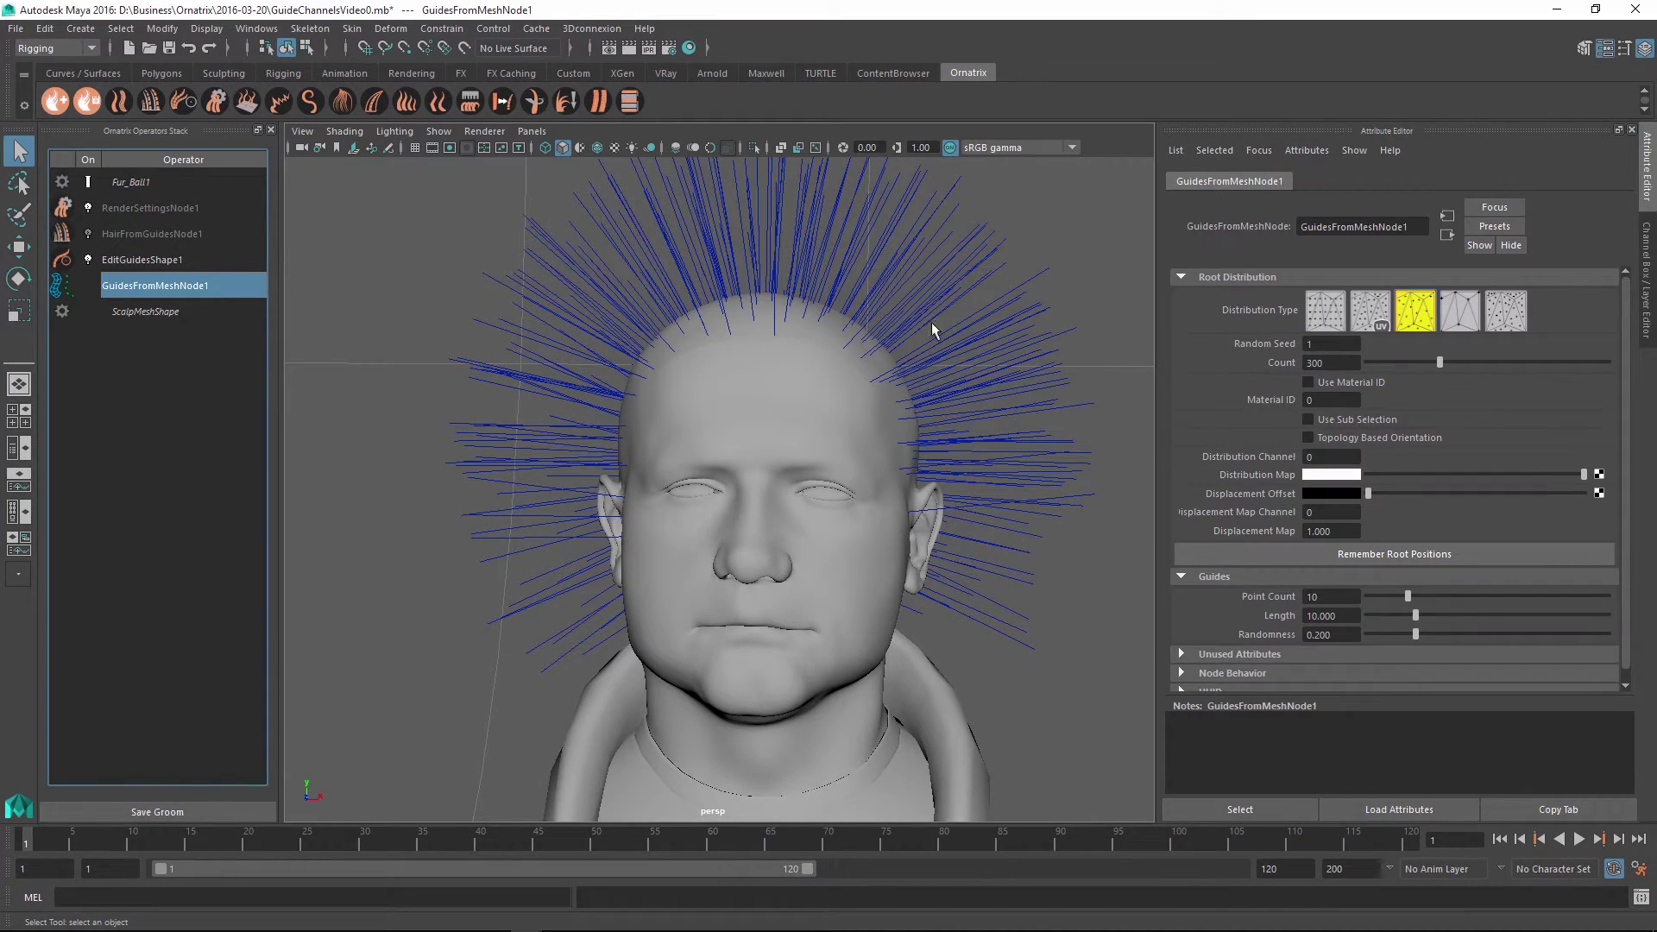
left_click_drag(925, 331, 790, 422, "alt")
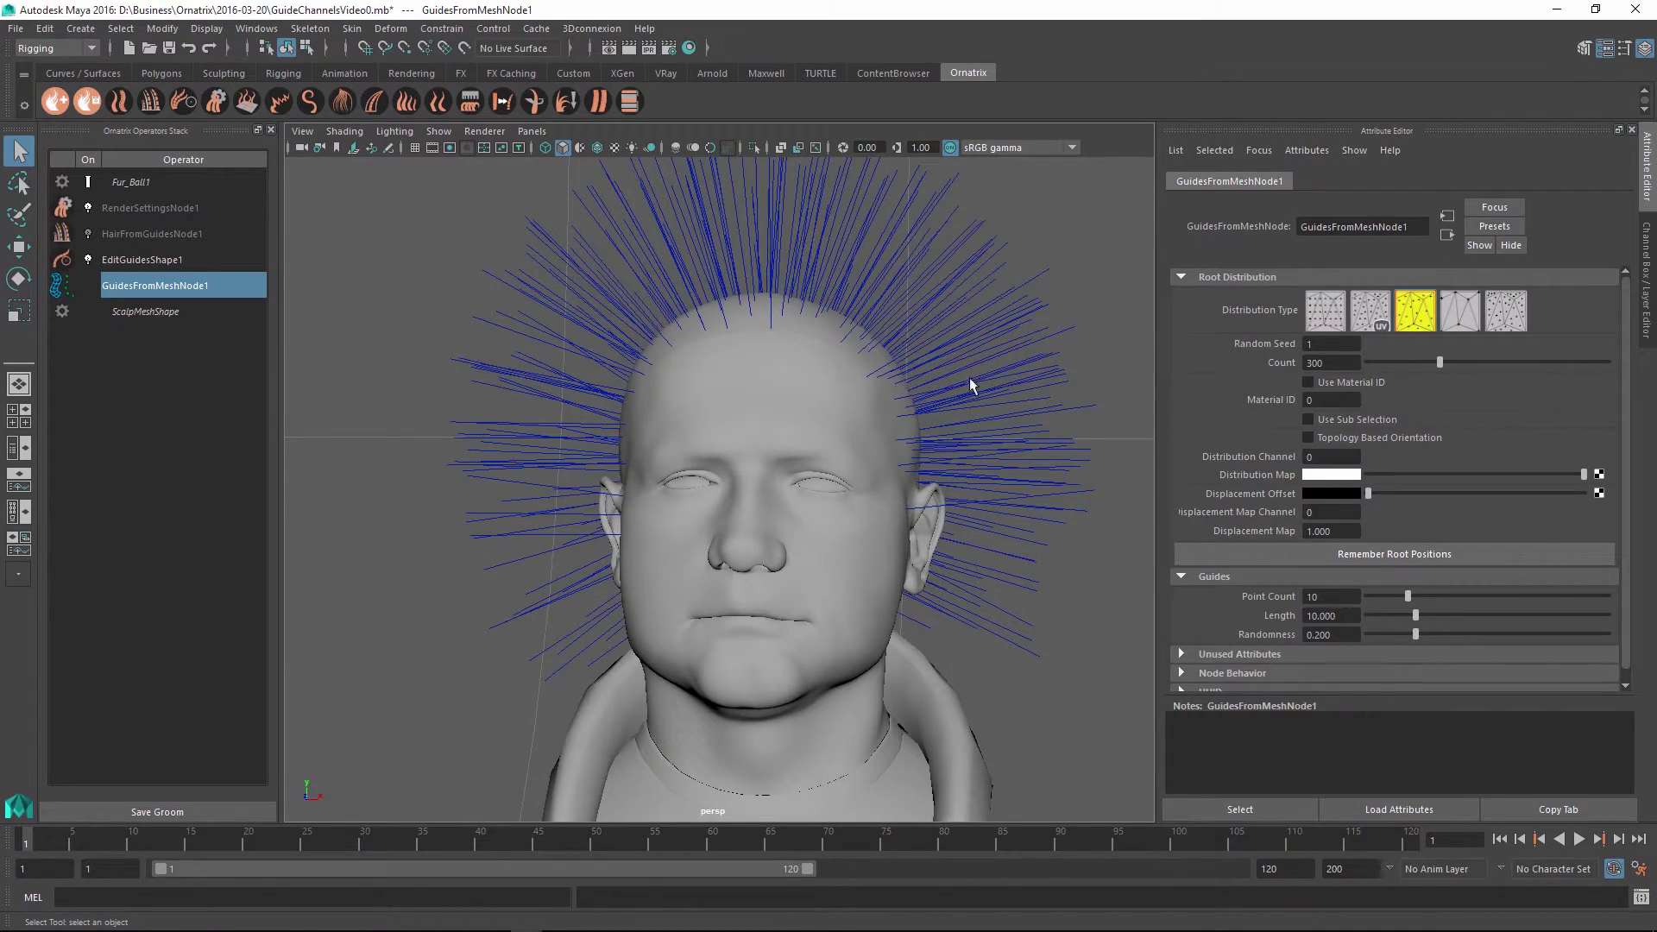
key("f")
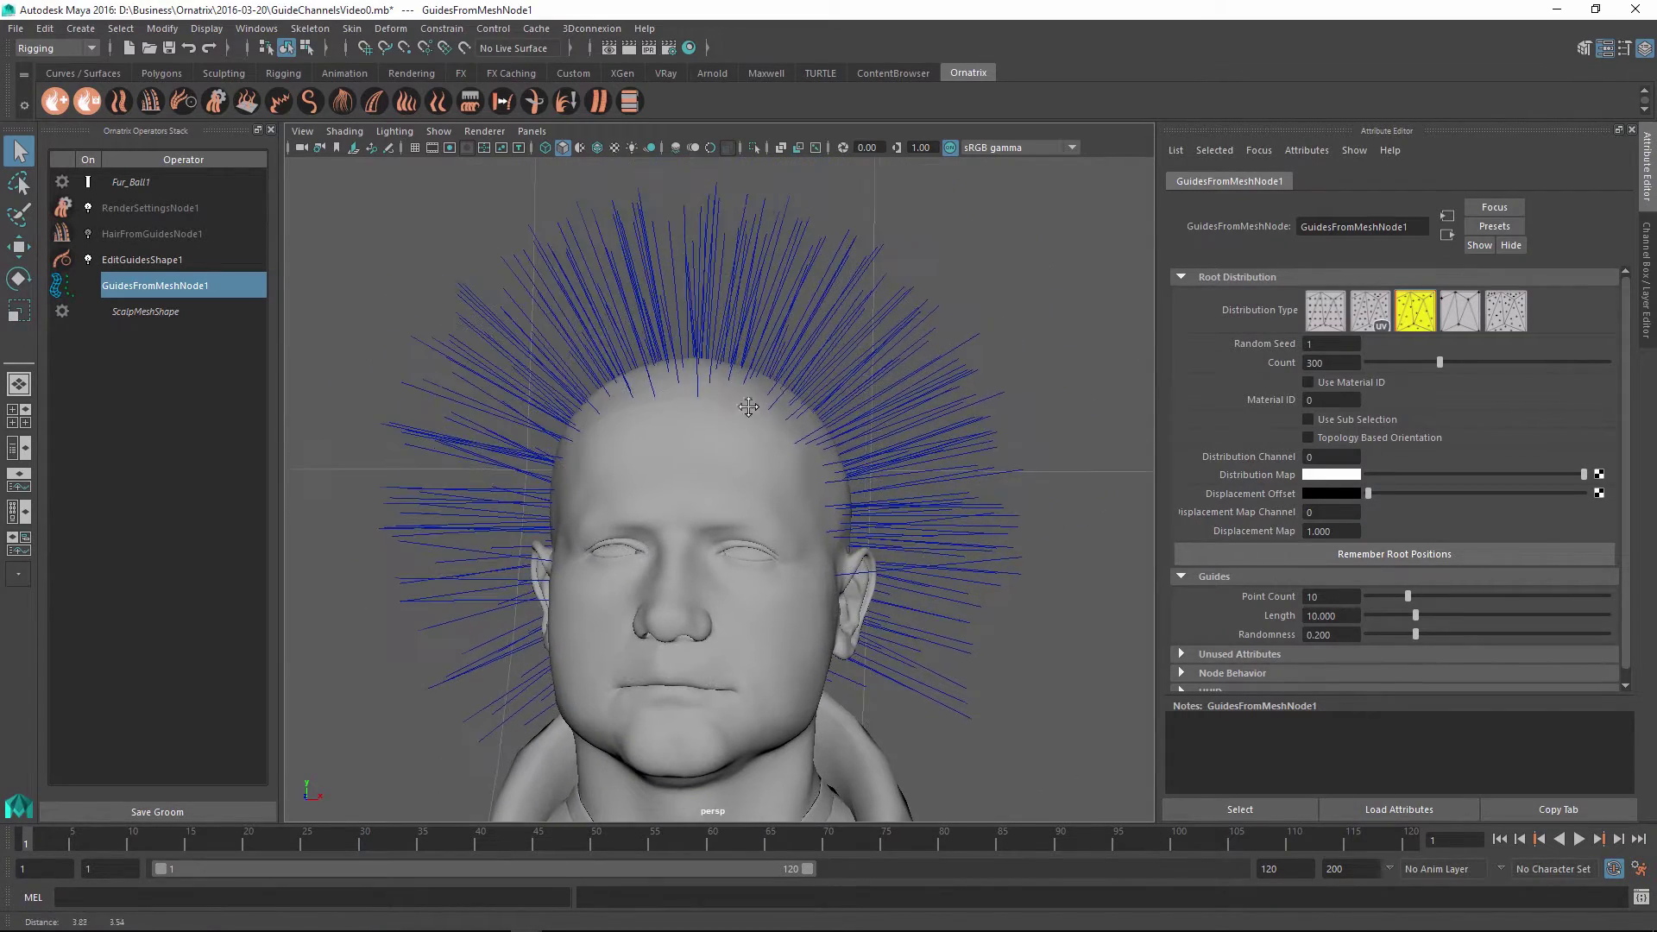
- Switch the guides' root distribution to the evenly spaced type and raise the guide count to 634
left_click(1327, 317)
left_click_drag(659, 389, 608, 361, "alt")
left_click_drag(1444, 364, 1520, 363)
left_click_drag(797, 468, 734, 492, "alt")
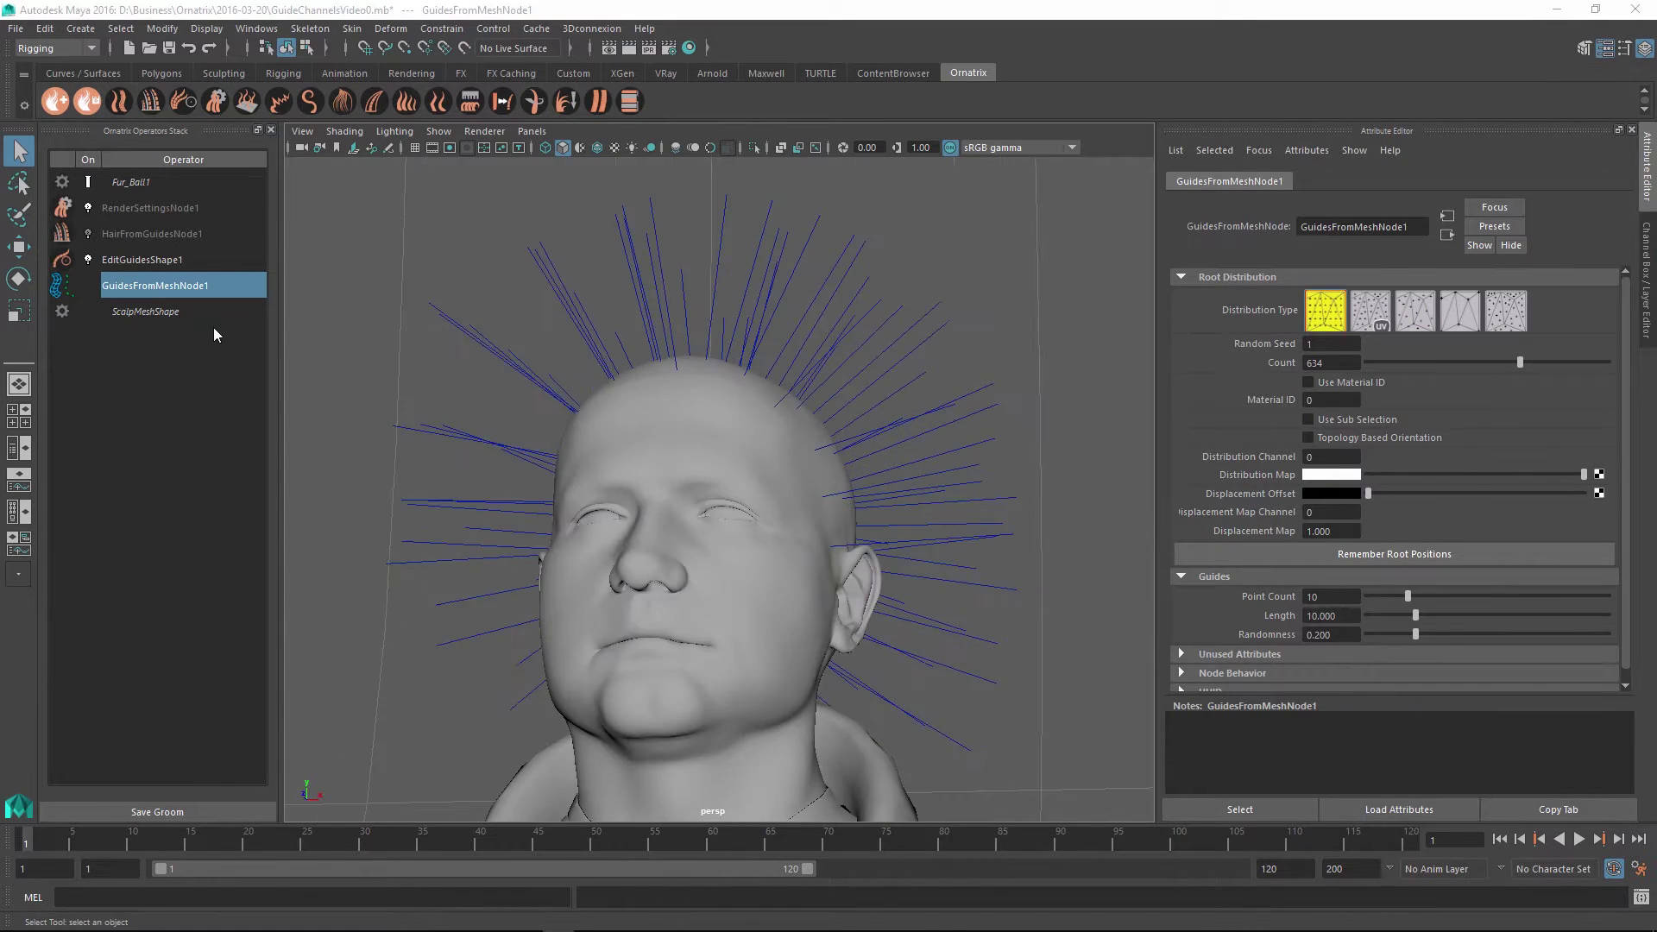
- Turn the HairFromGuides operator back on and select the EditGuides operator to show its guides with the hair
left_click(88, 233)
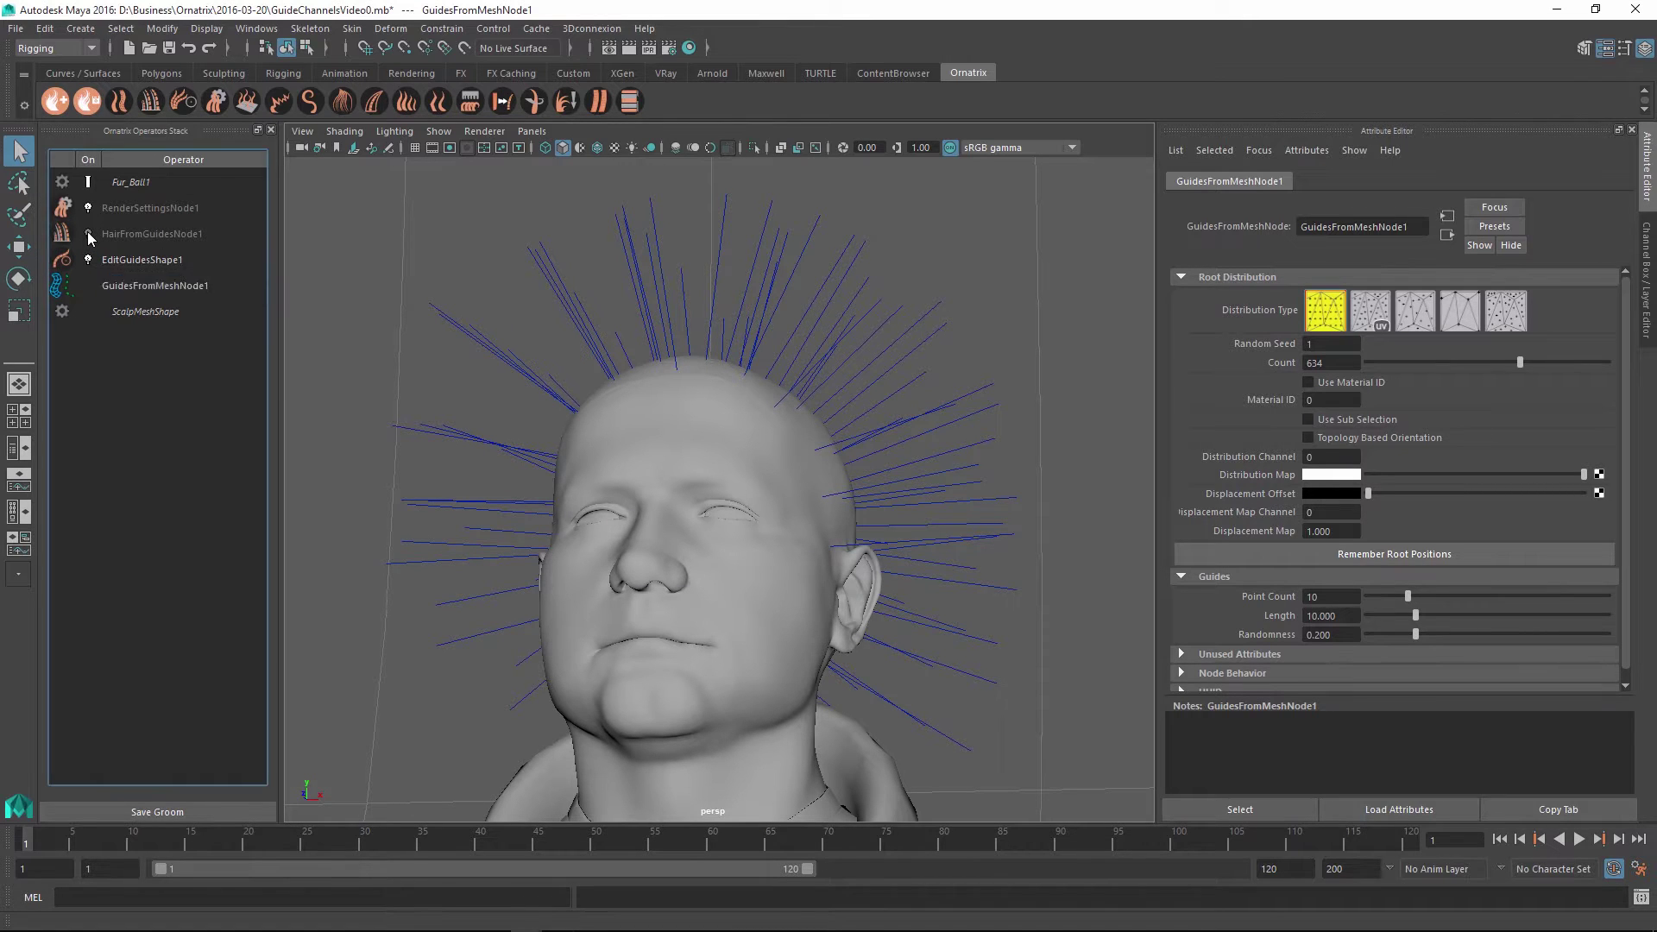
left_click(159, 259)
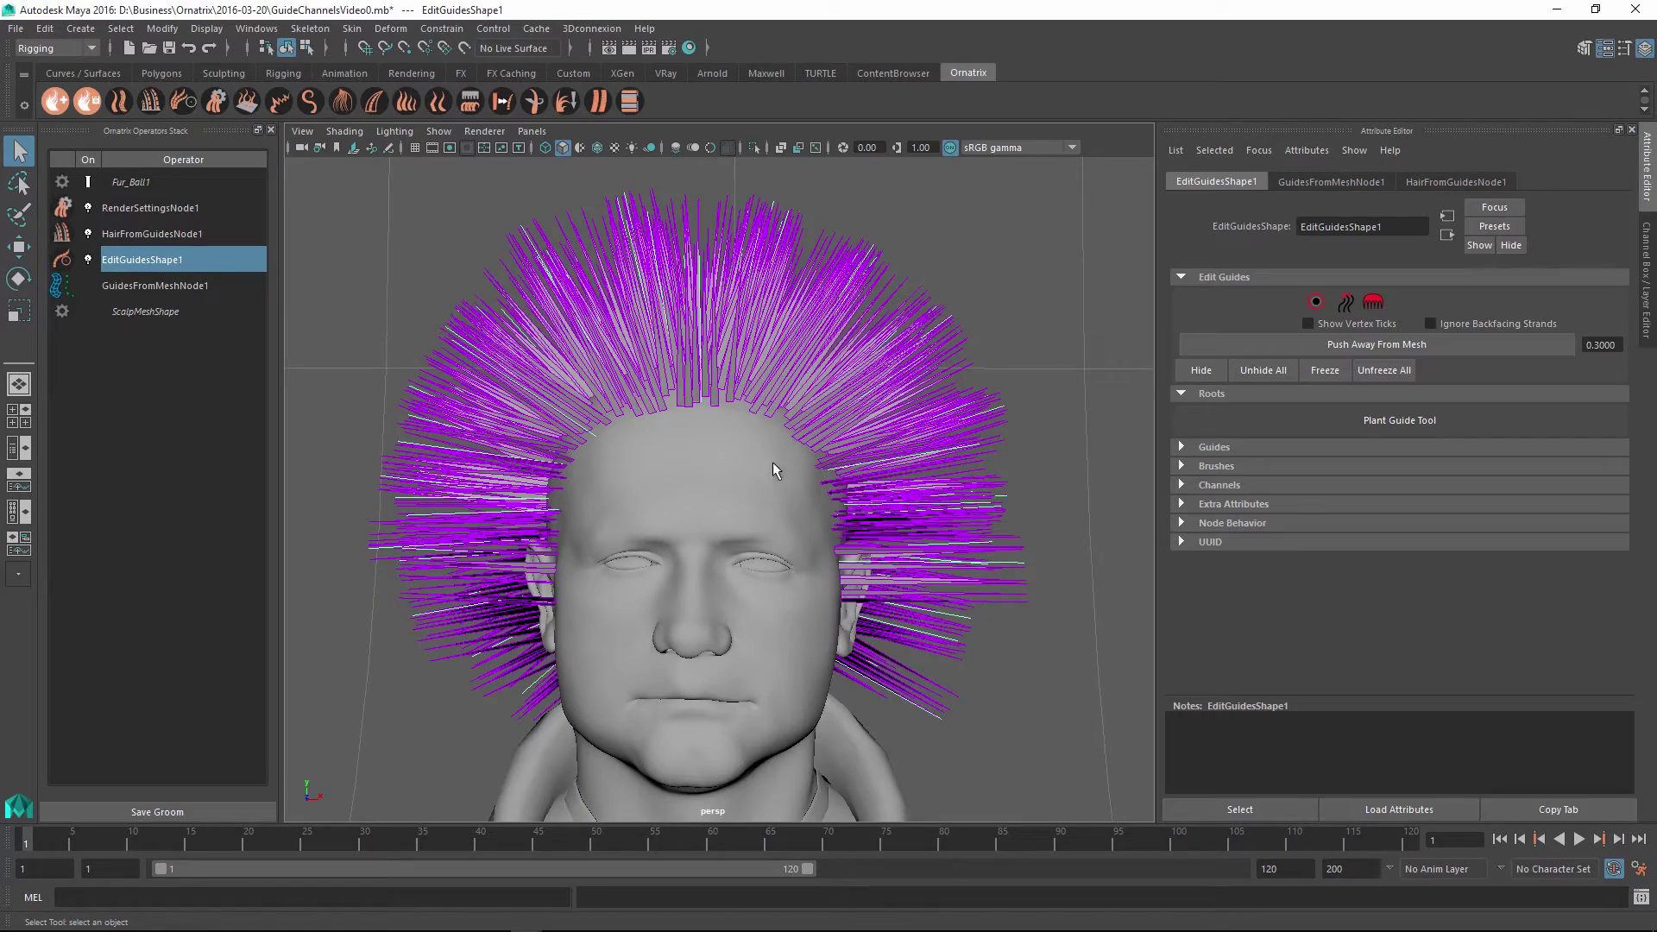
left_click_drag(773, 462, 843, 433, "alt")
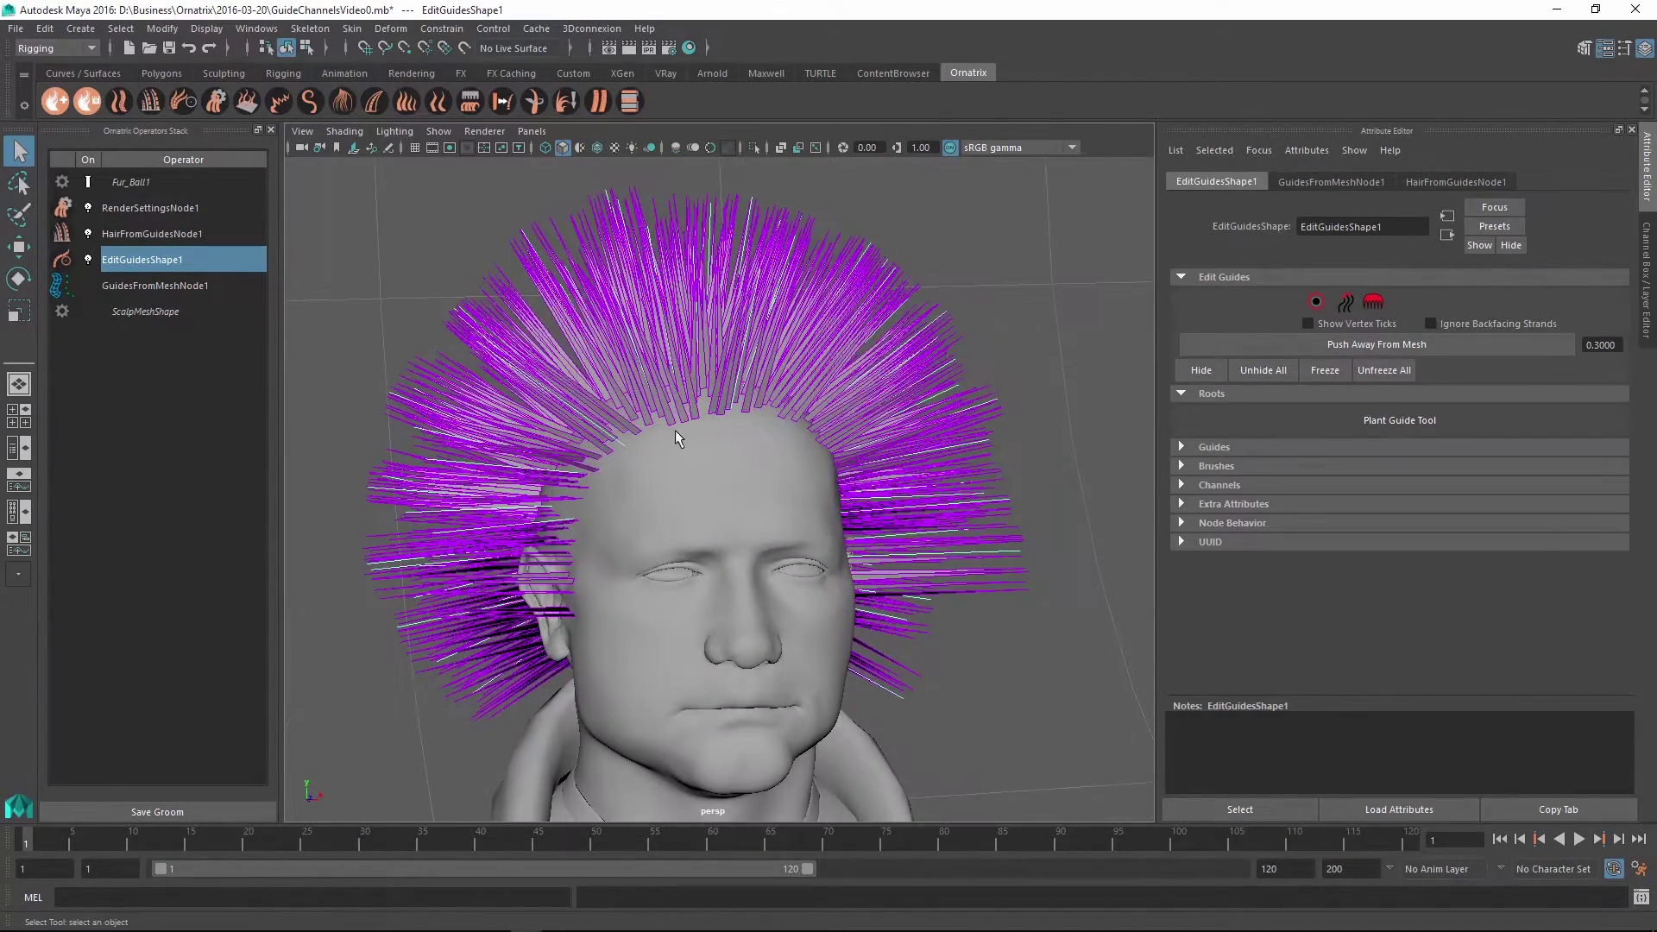
left_click_drag(733, 462, 673, 315, "alt")
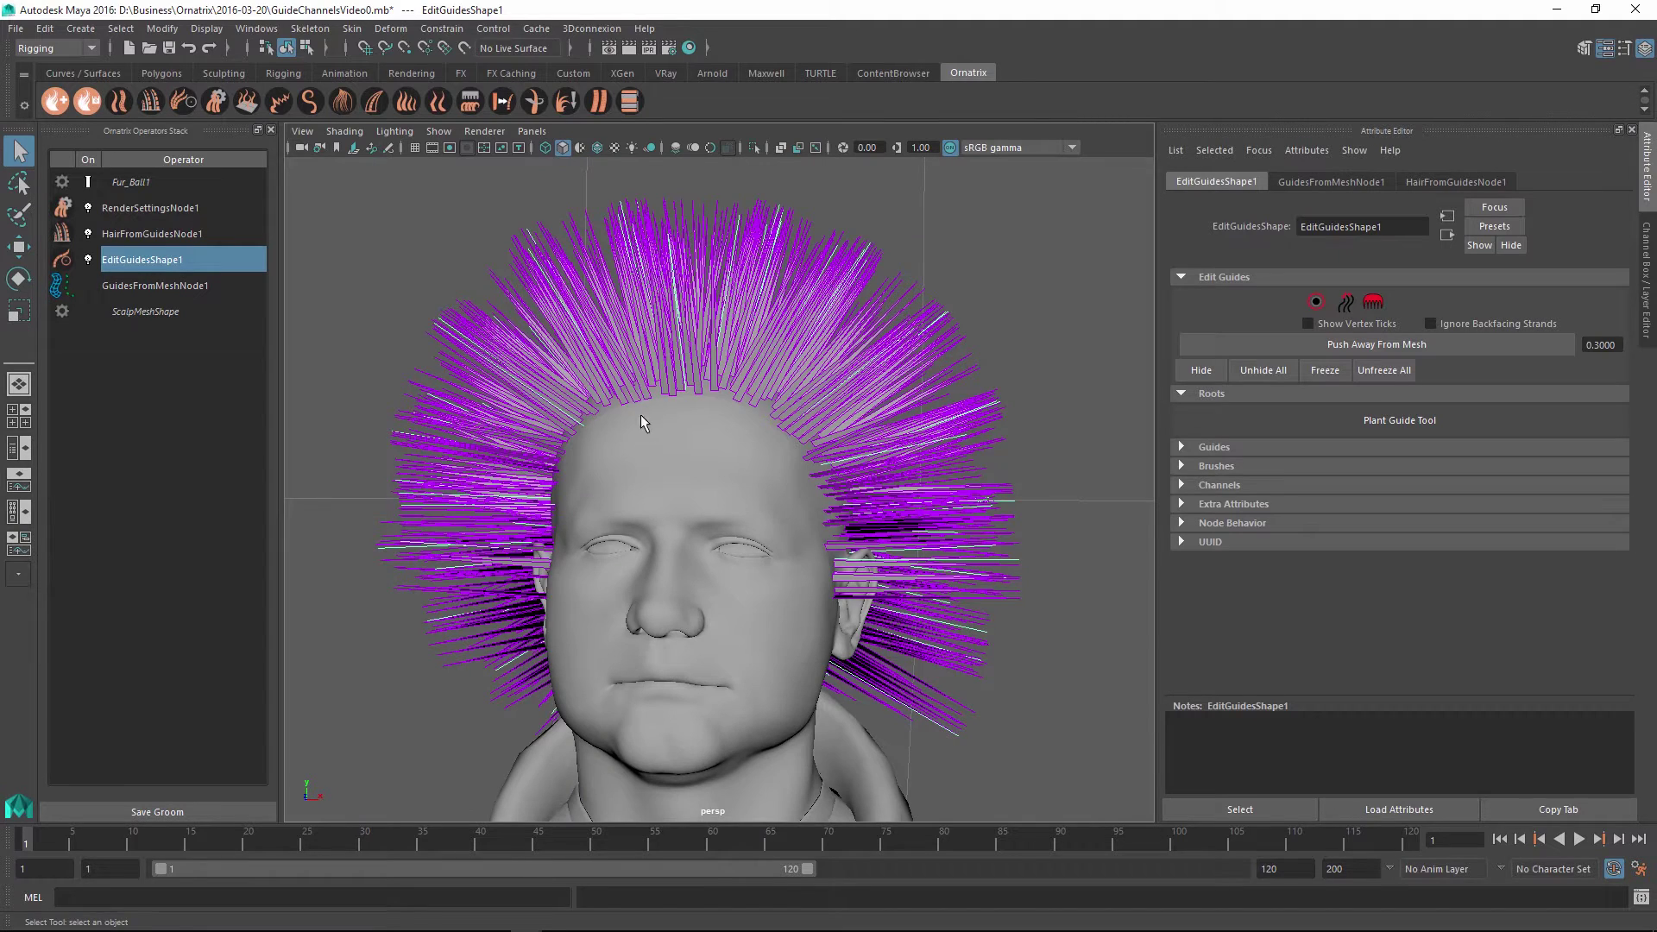
left_click_drag(639, 413, 839, 321, "alt")
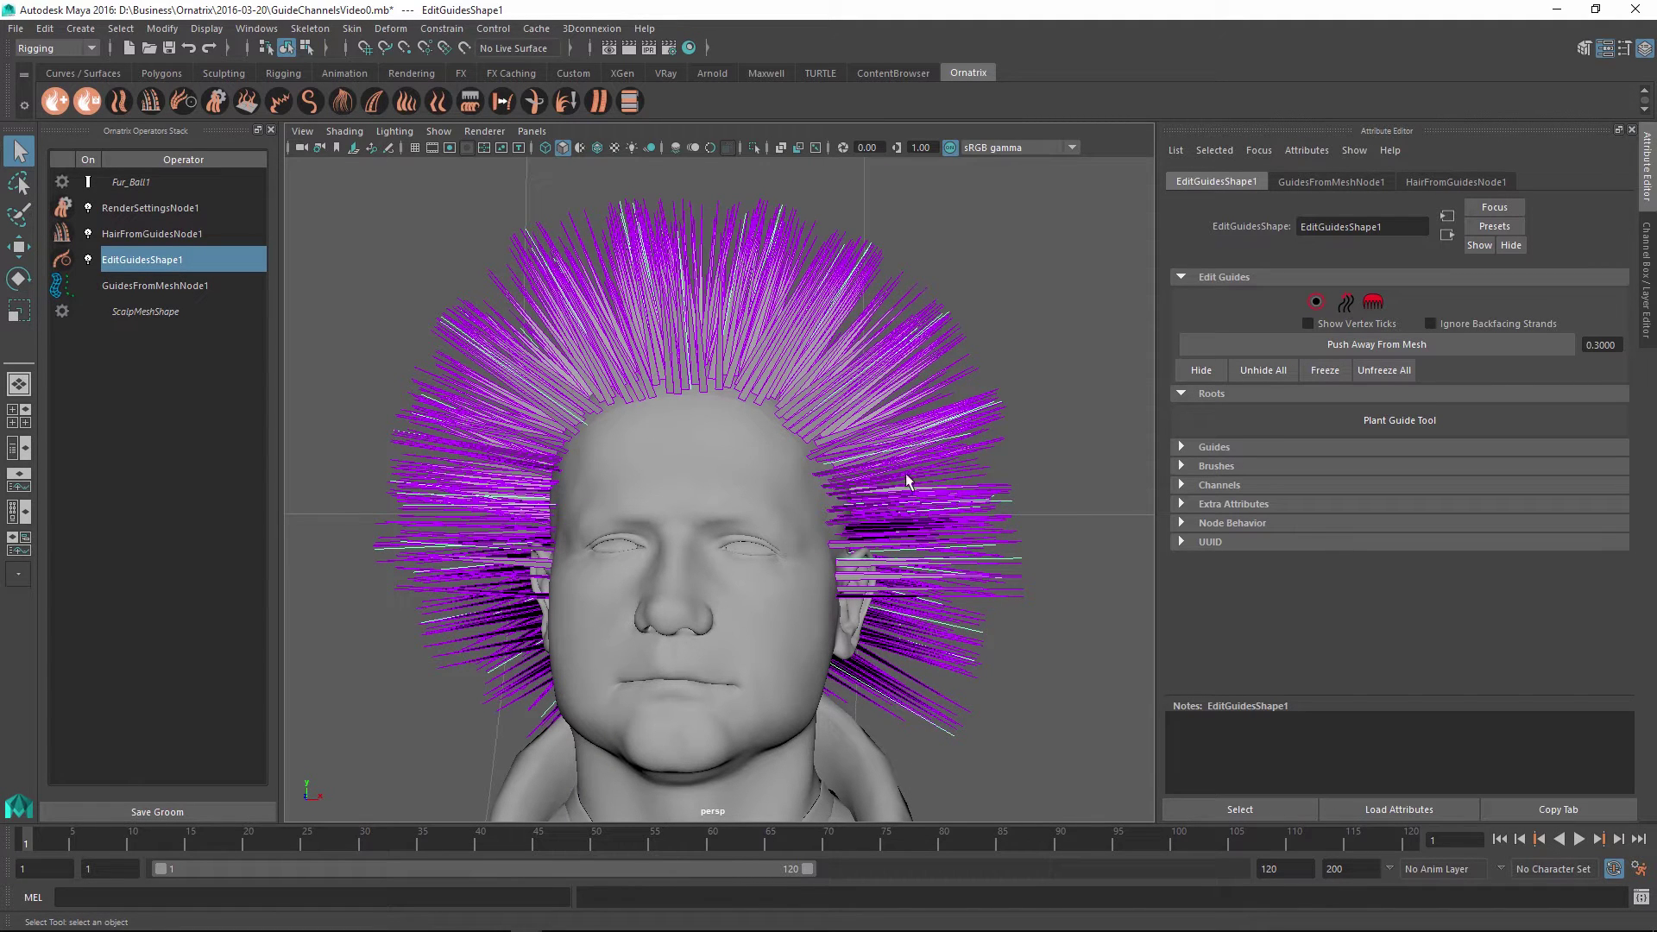
- Add a Length operator directly above the EditGuides operator in the stack
left_click(178, 236)
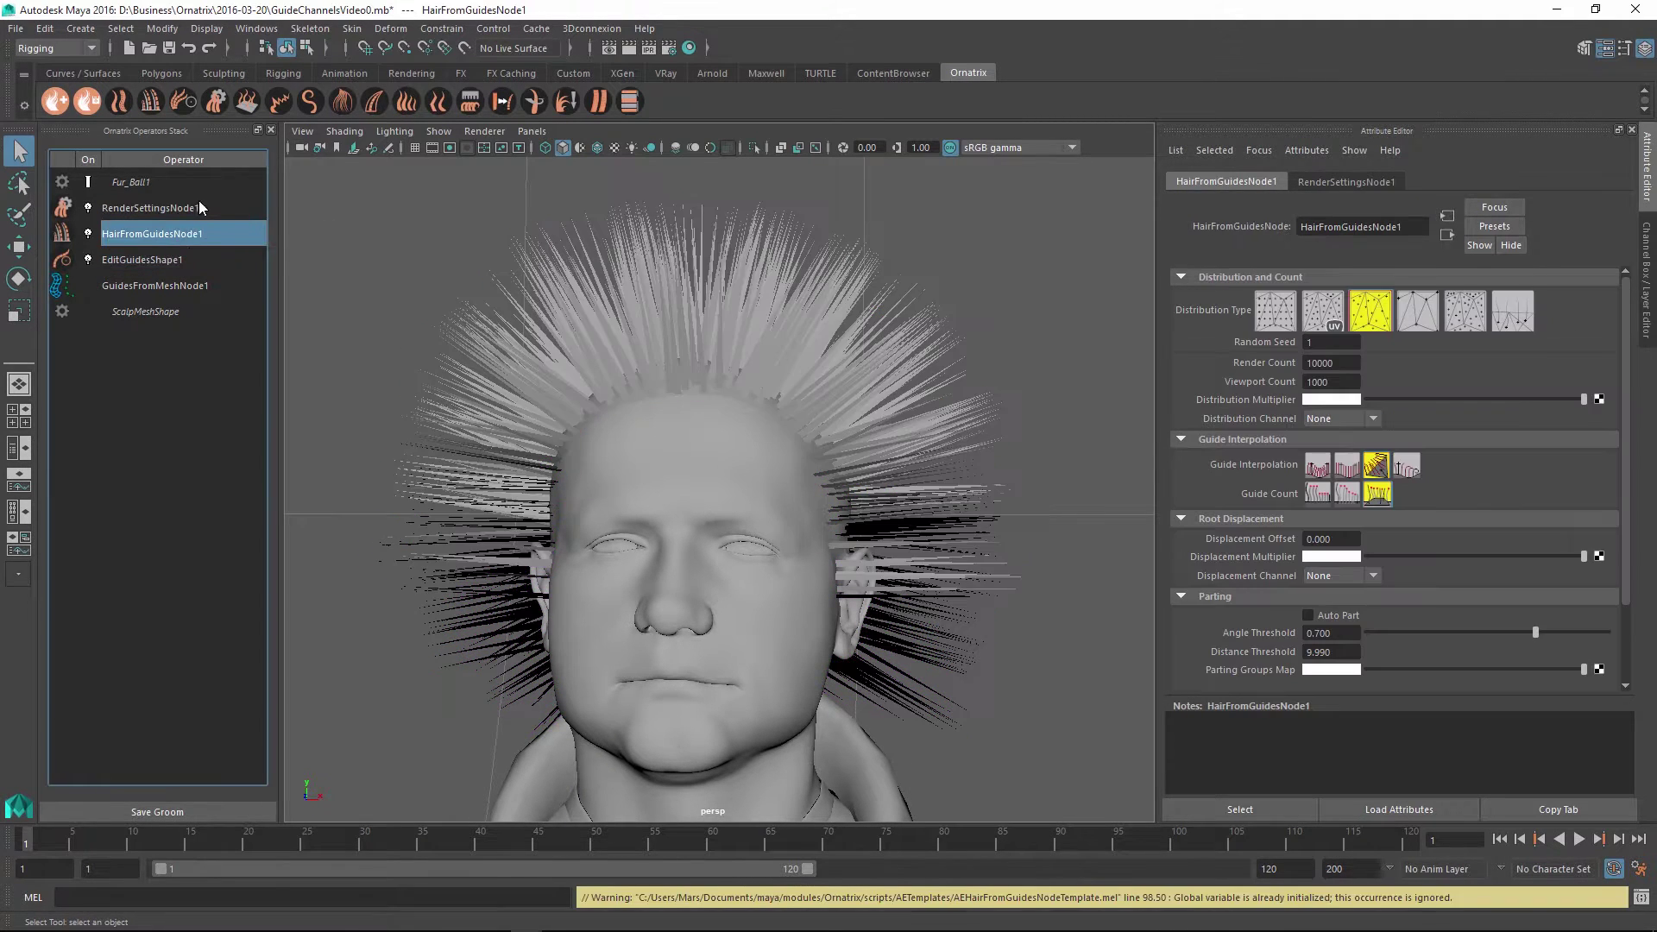
left_click(193, 260)
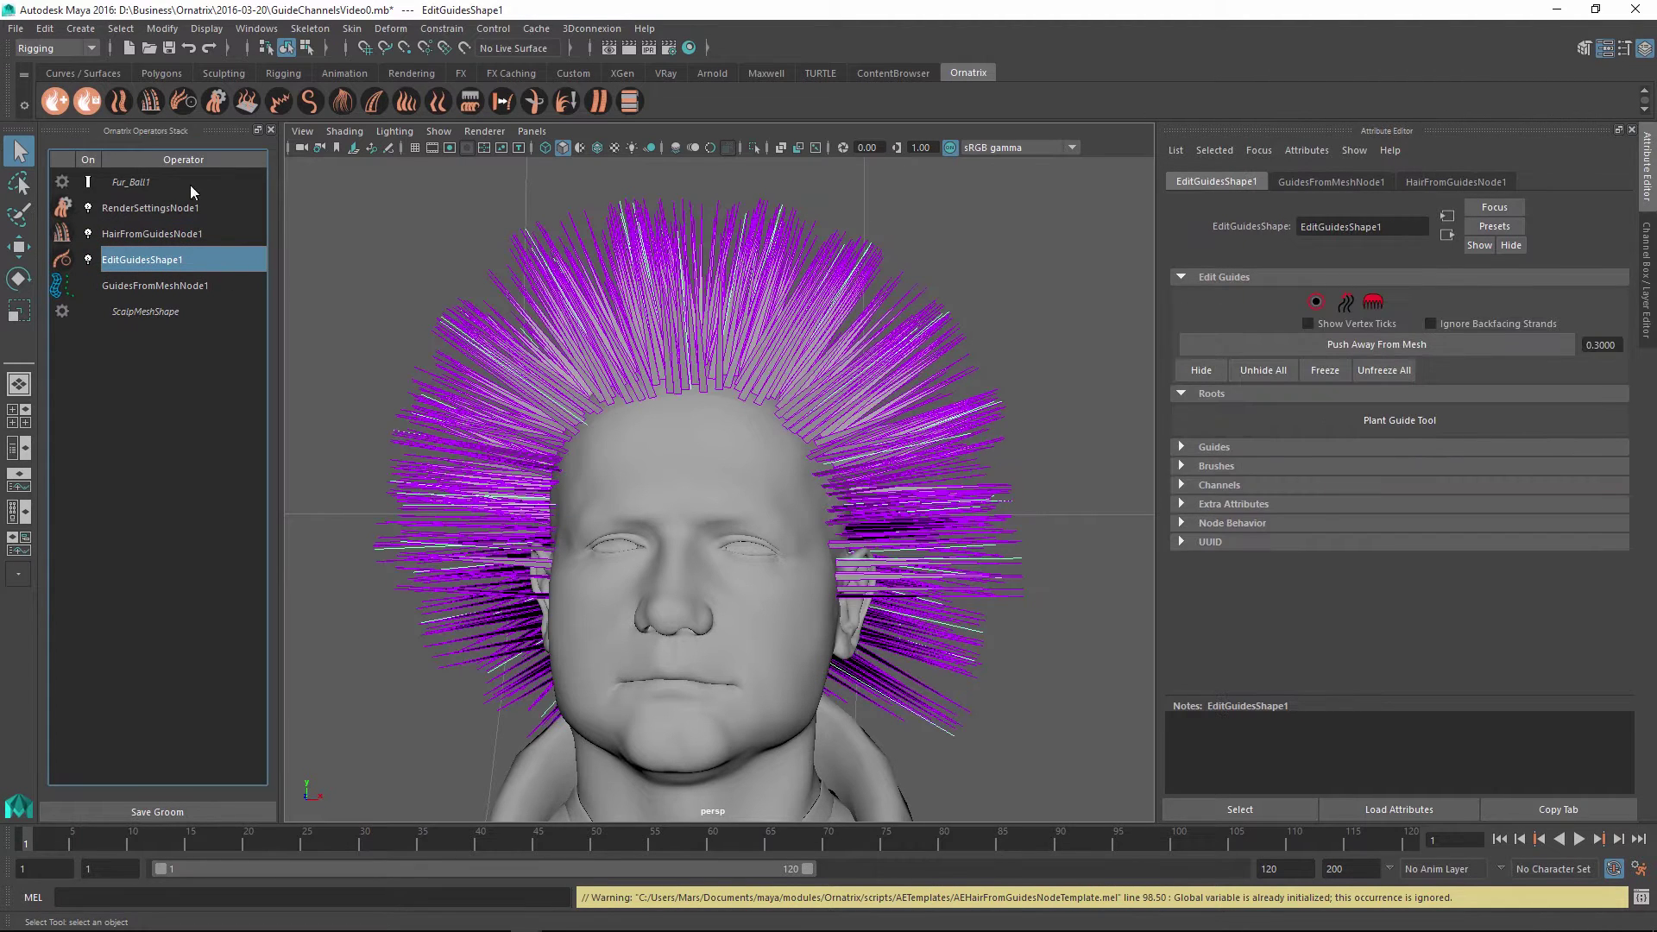
left_click(402, 103)
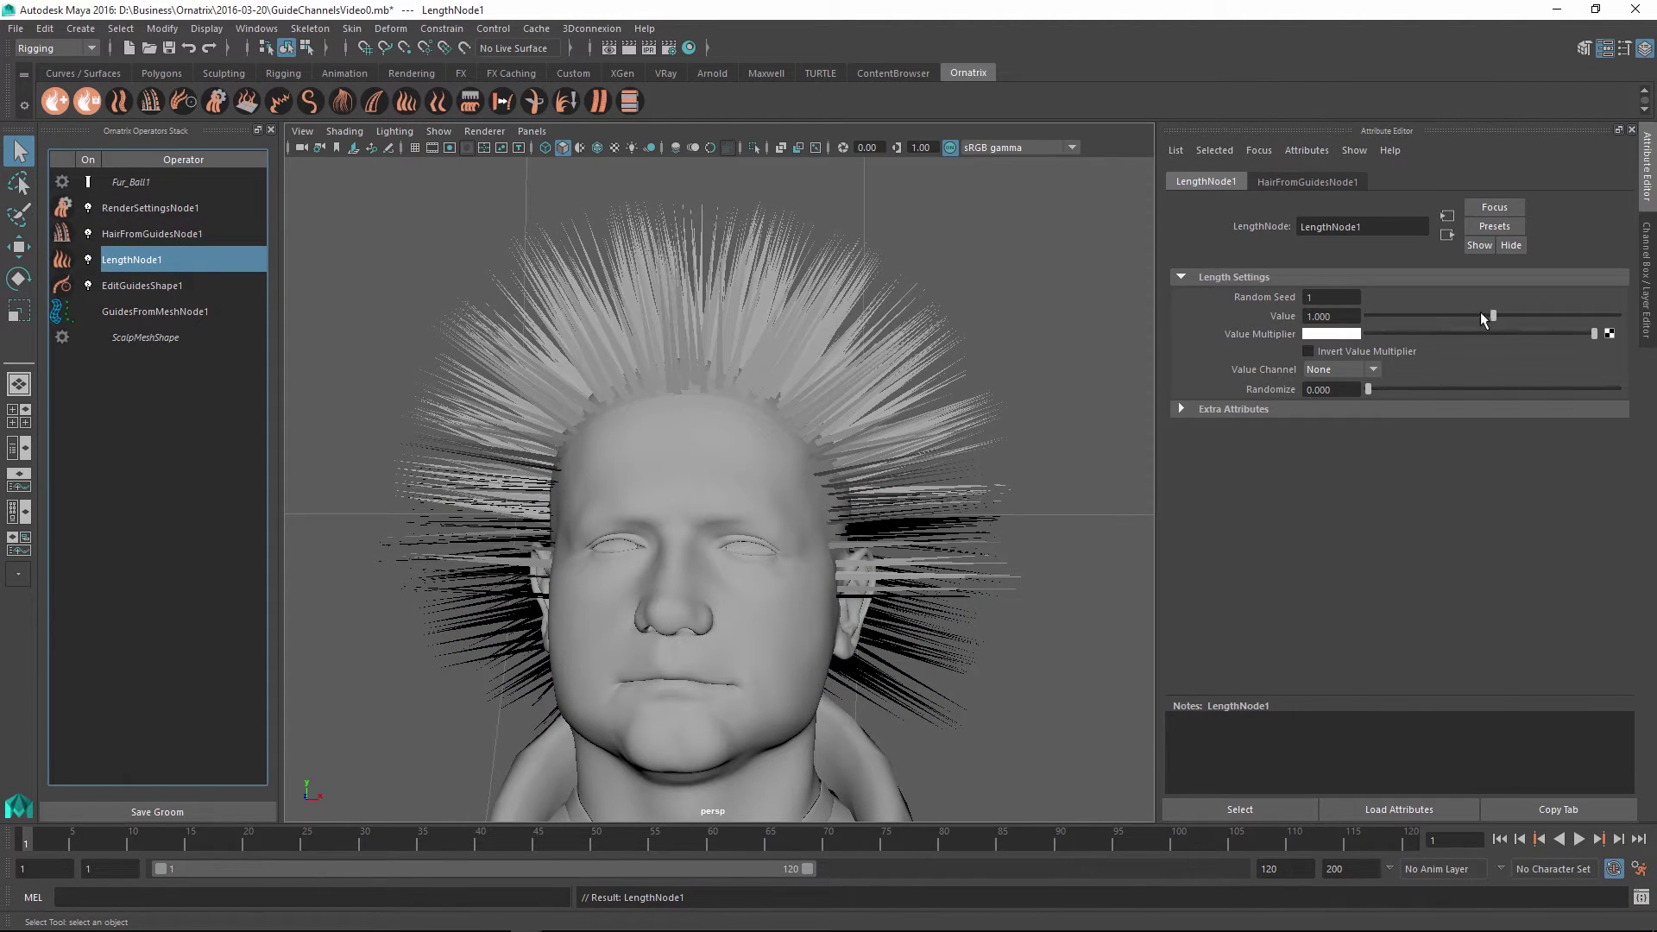
- Try a higher value on the Length operator for the whole hair and undo it
mouse_move(1487, 315)
left_mouse_down()
mouse_move(1509, 312)
mouse_move(1453, 314)
mouse_move(1504, 316)
left_mouse_up()
key("ctrl+z")
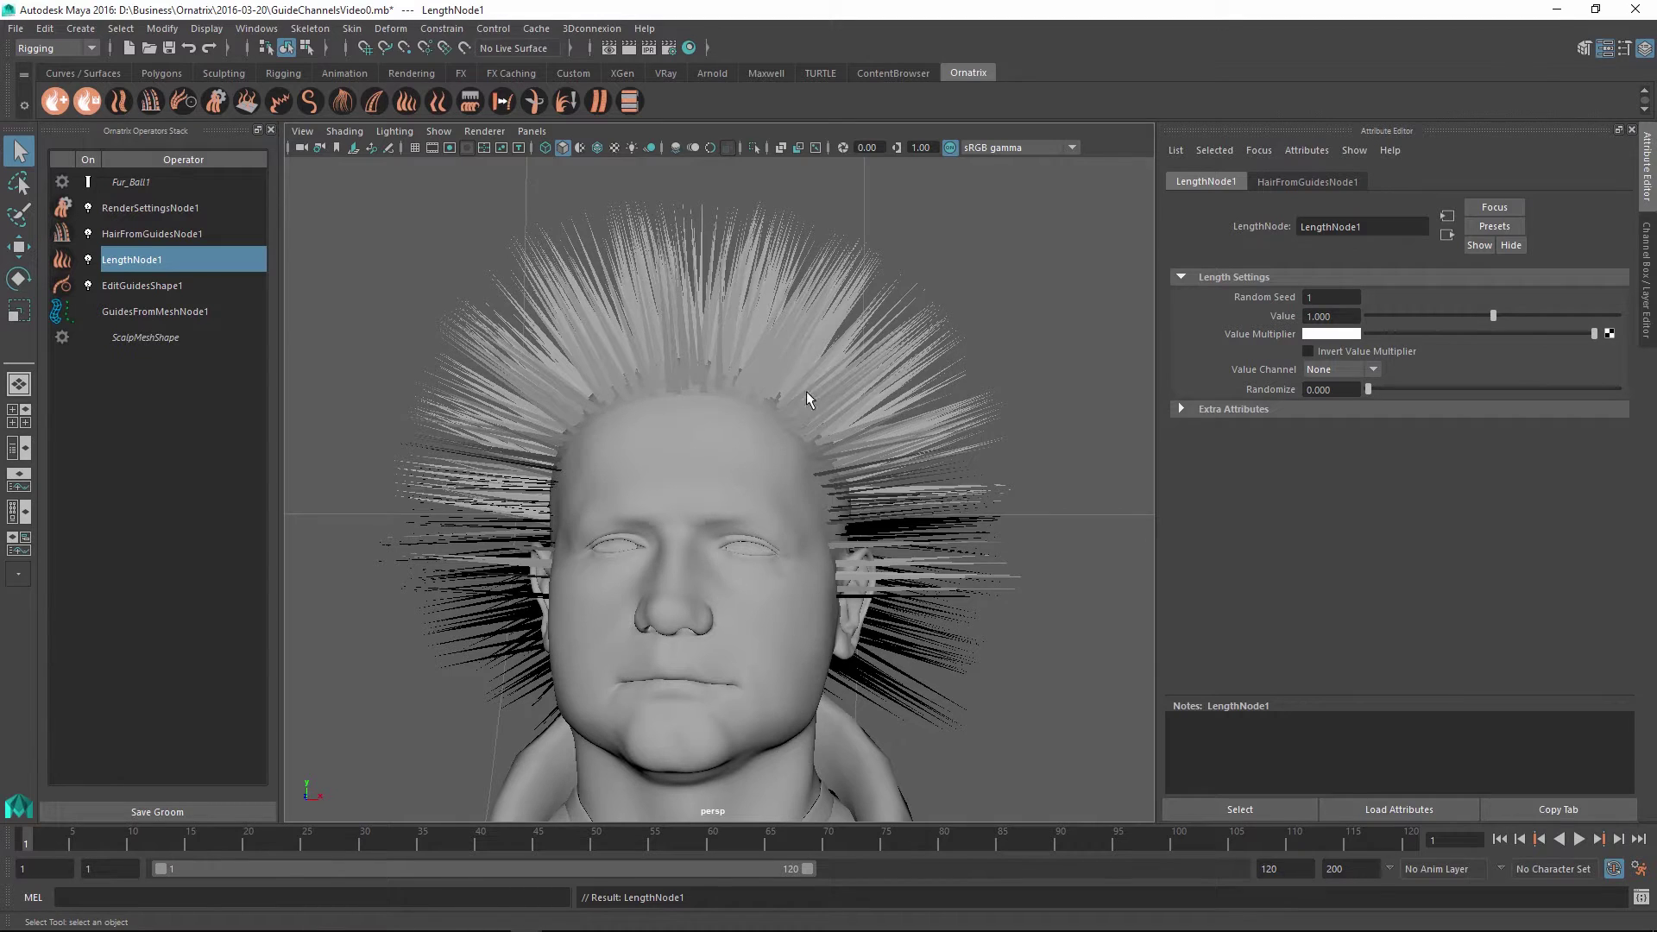
left_click_drag(914, 464, 728, 396, "alt")
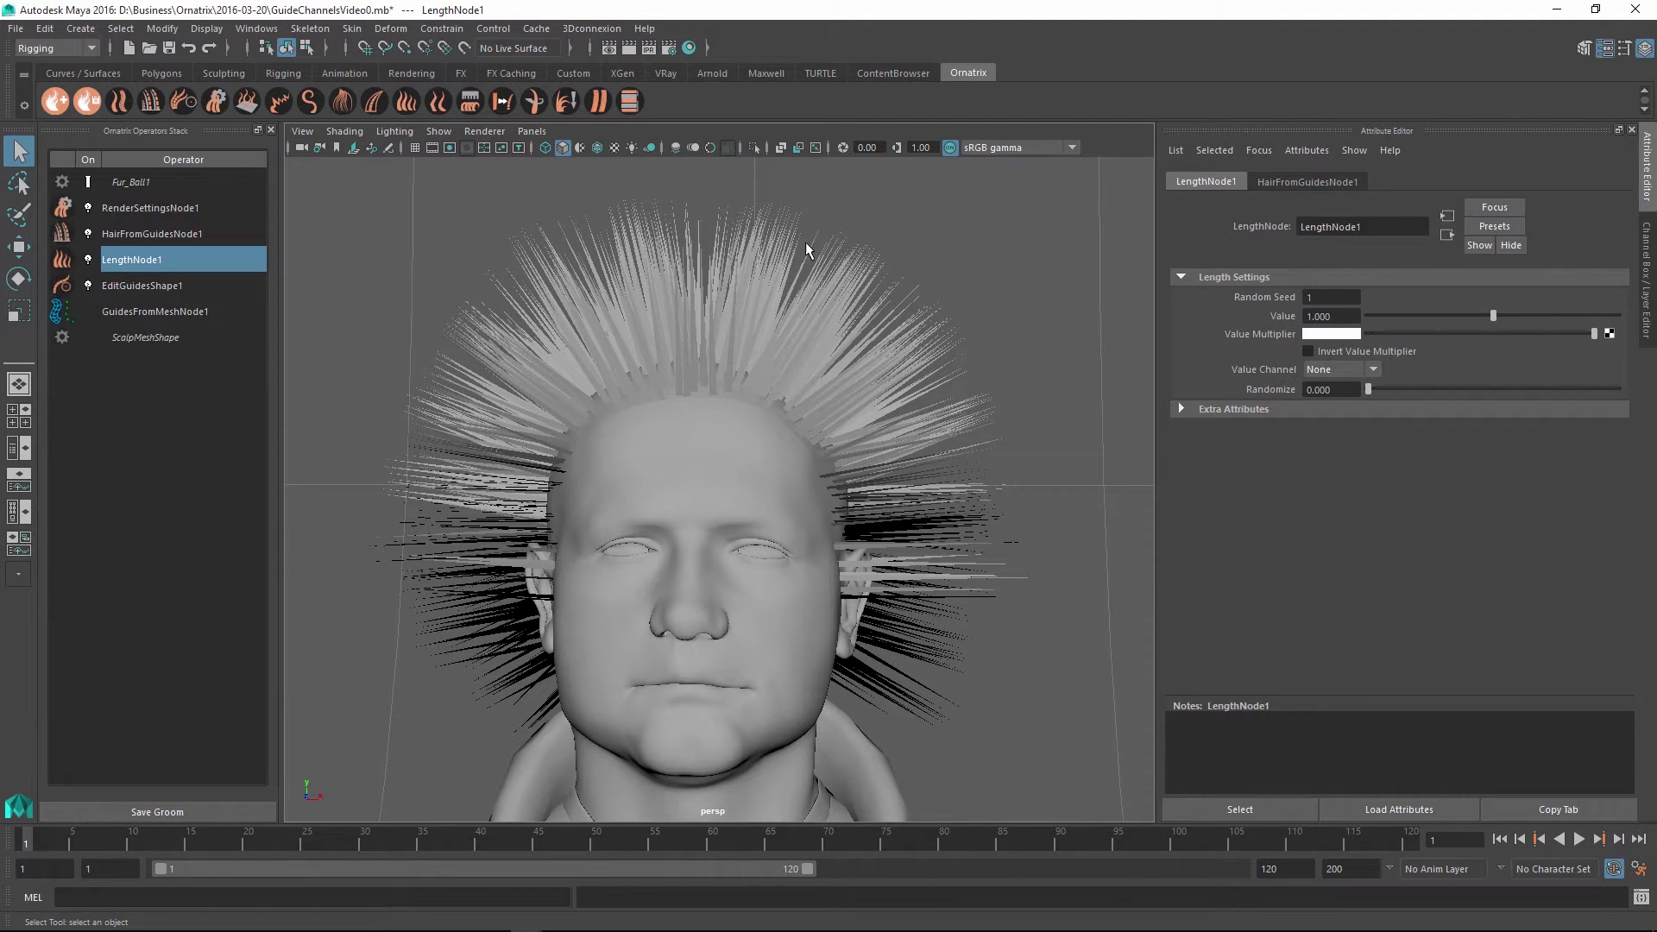
- Hide the generated hair and enter strand editing mode on the EditGuides operator
left_click(147, 288)
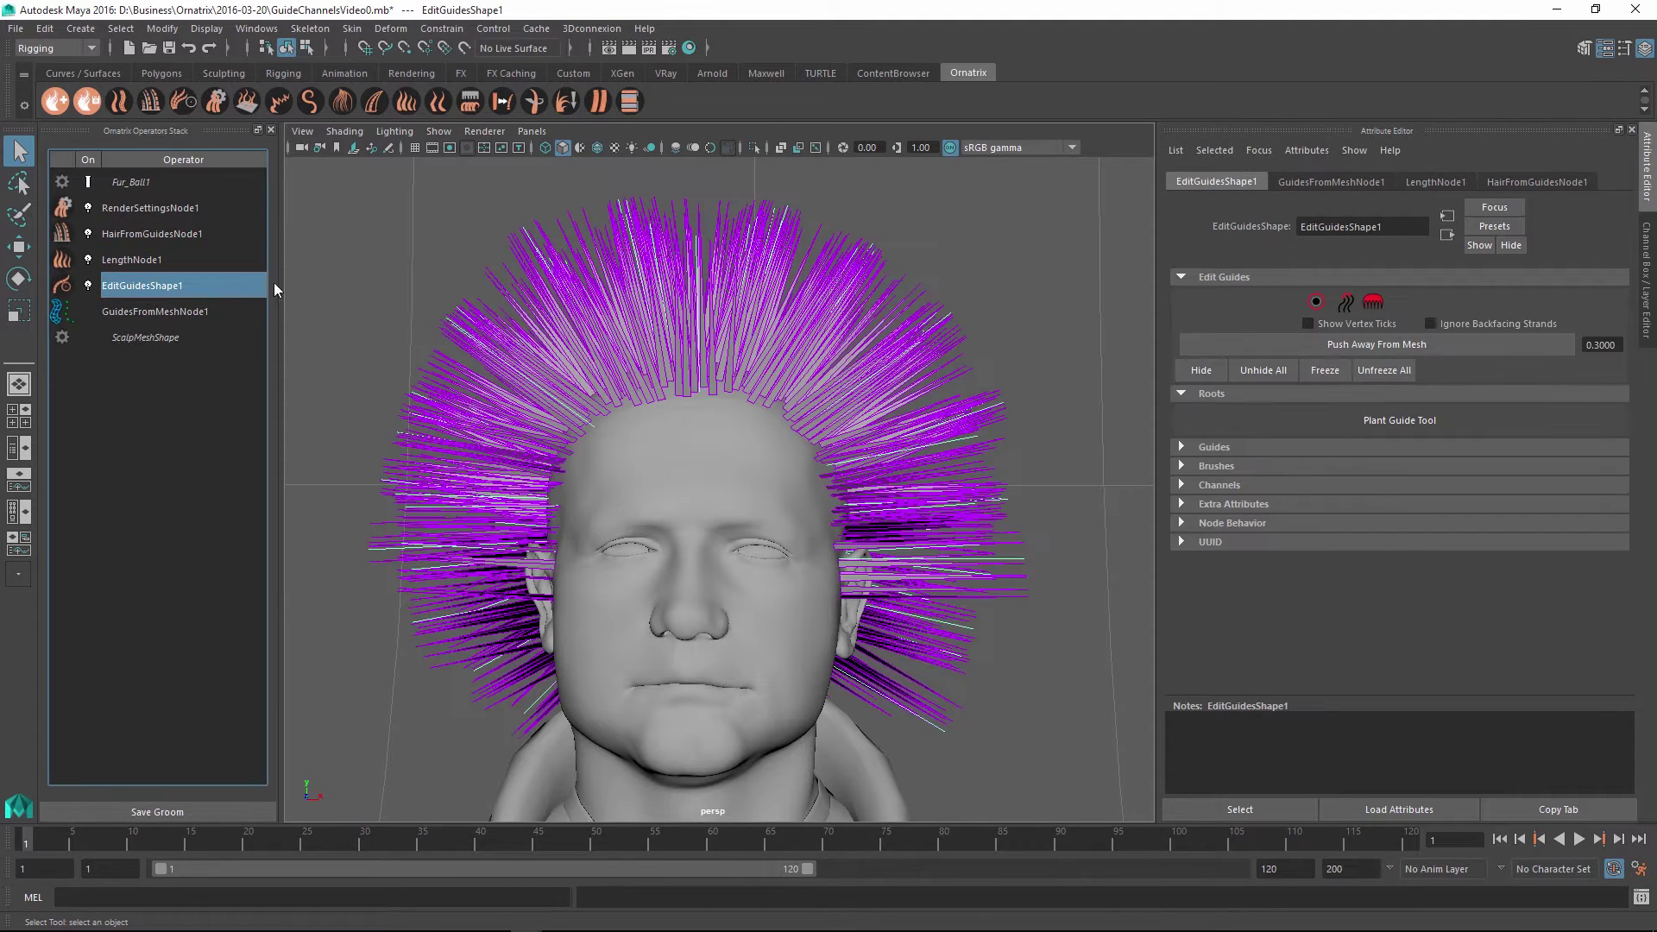
left_click(88, 182)
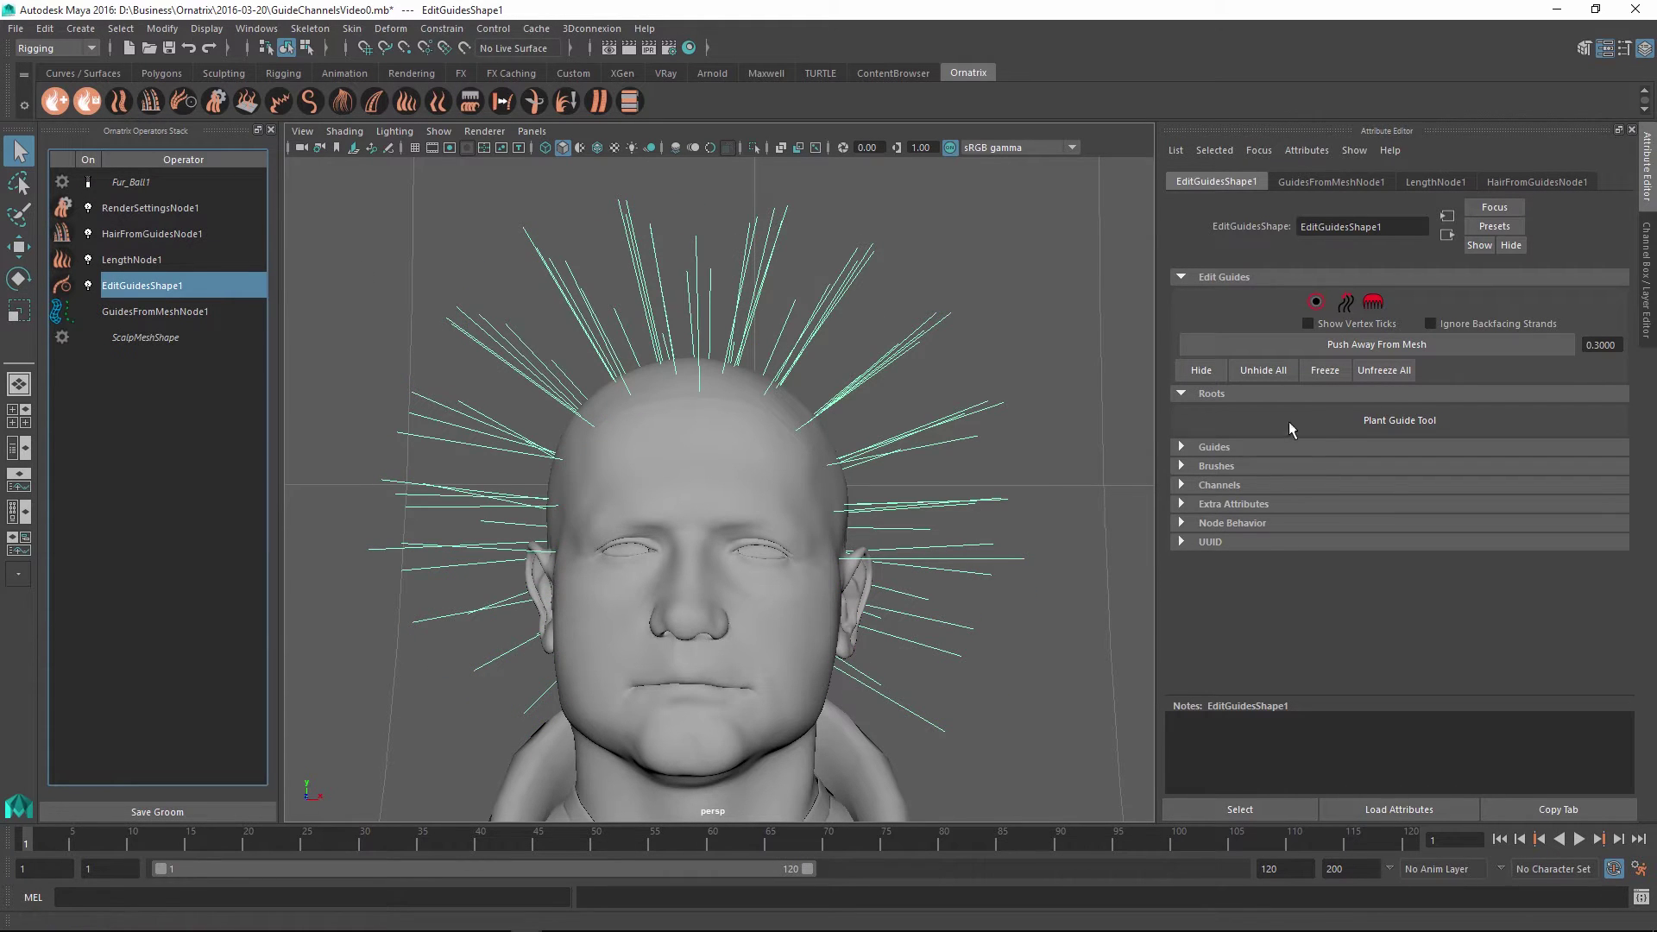
left_click(1315, 301)
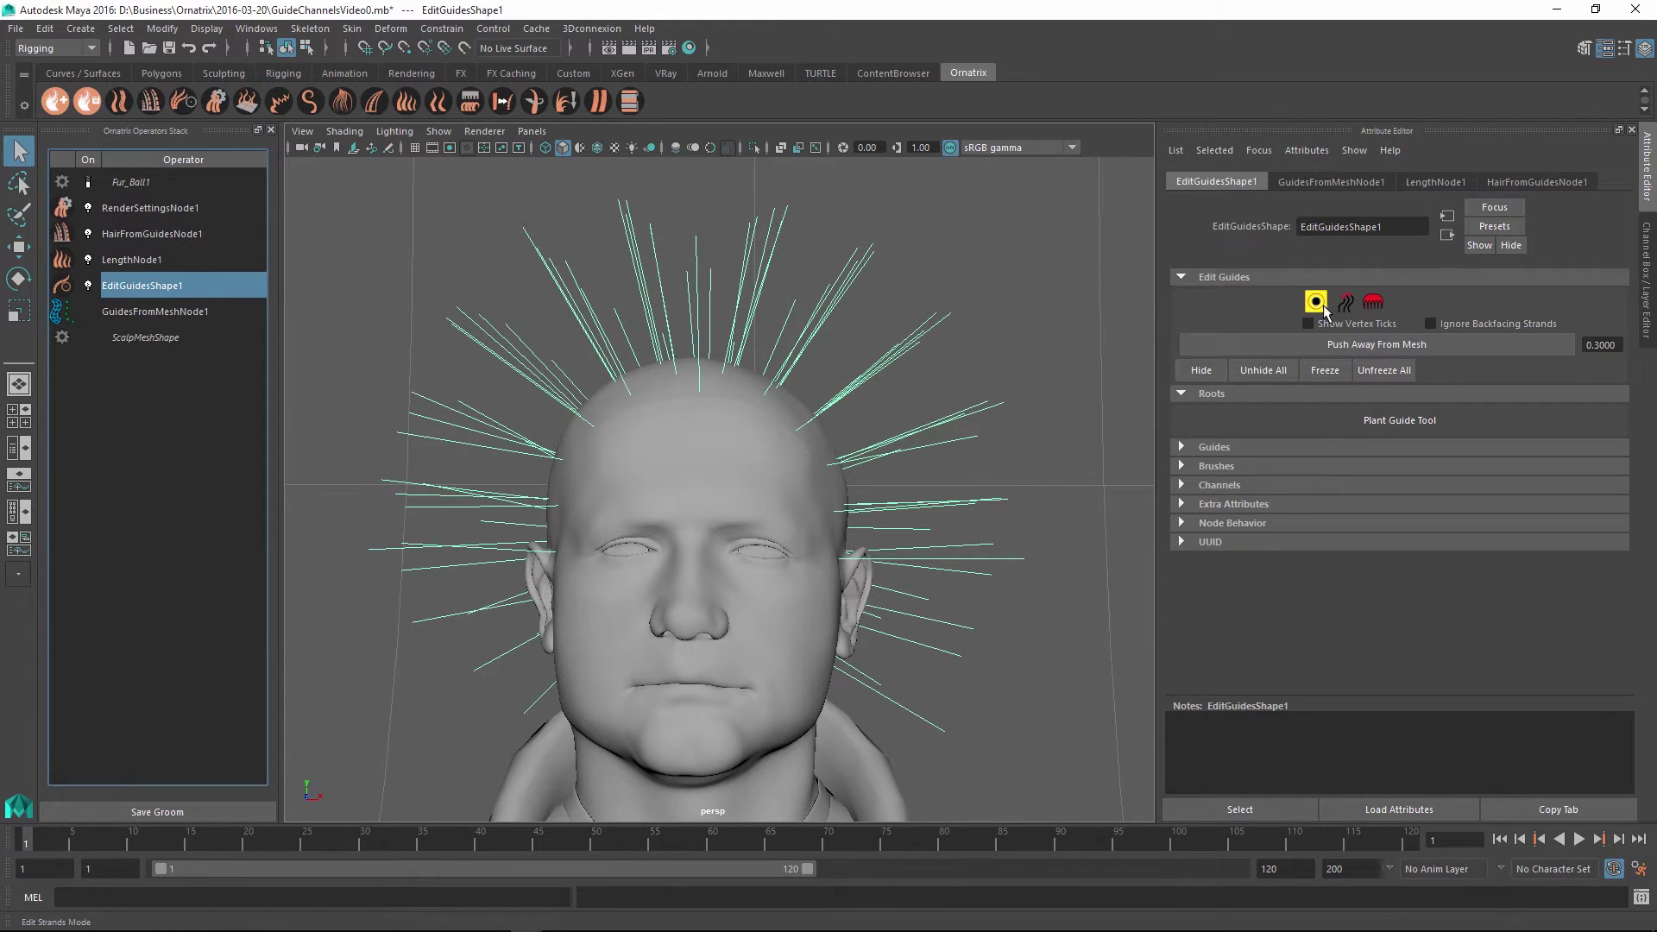
- Add a root channel named Length to the EditGuides operator
left_click(1182, 485)
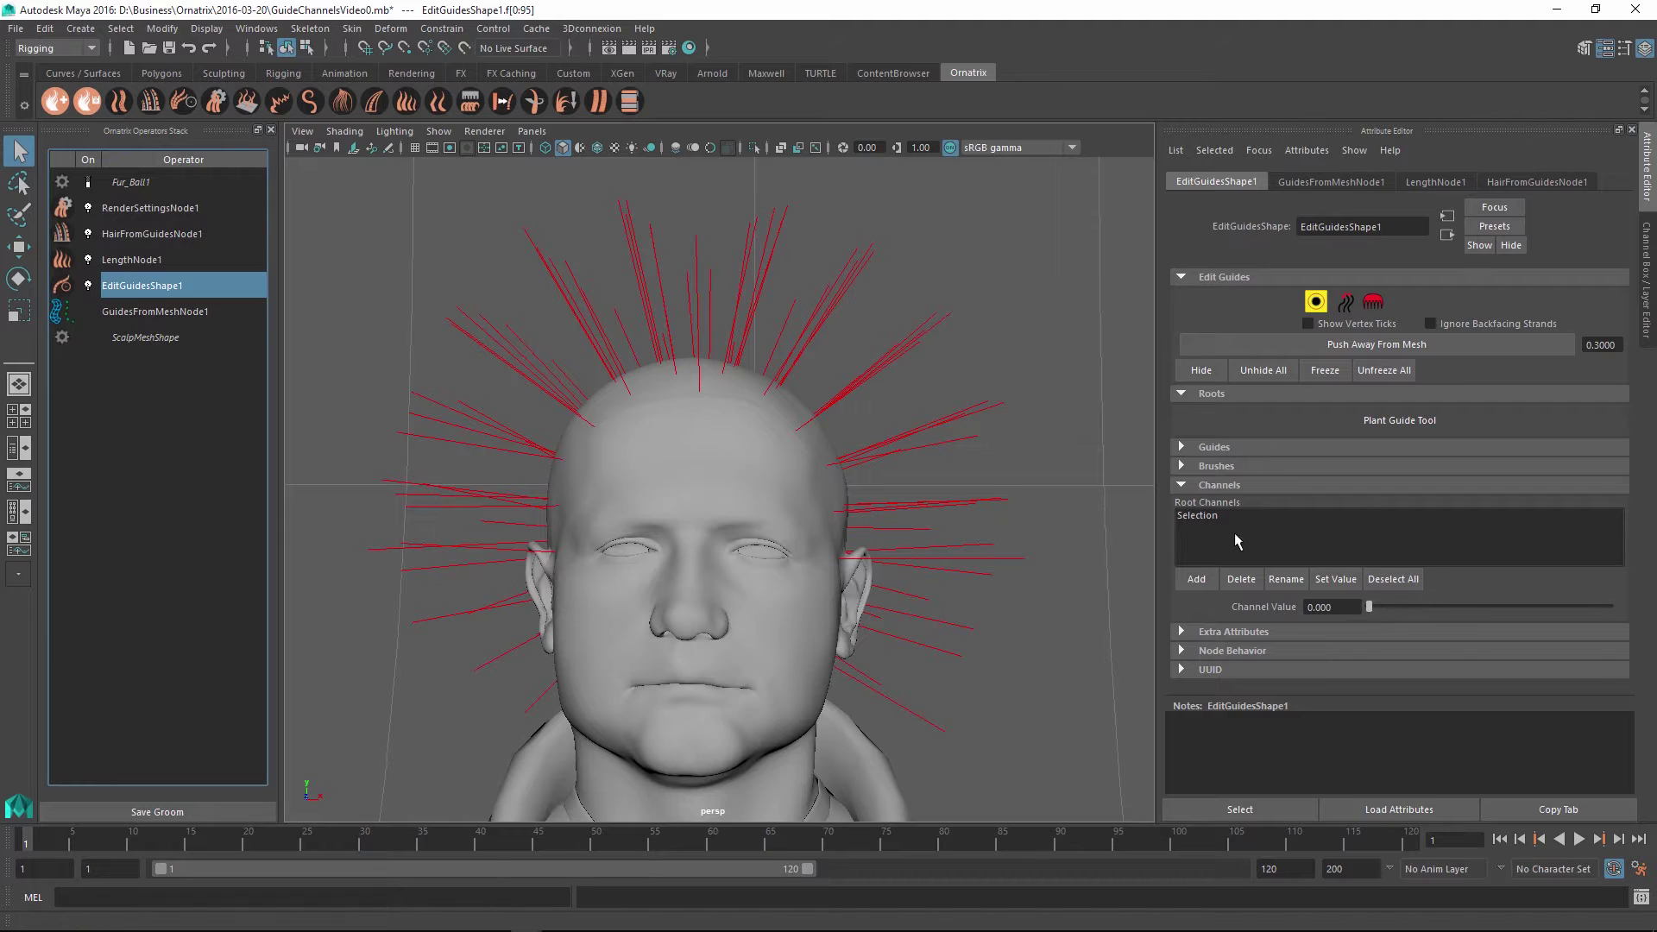
left_click(1197, 579)
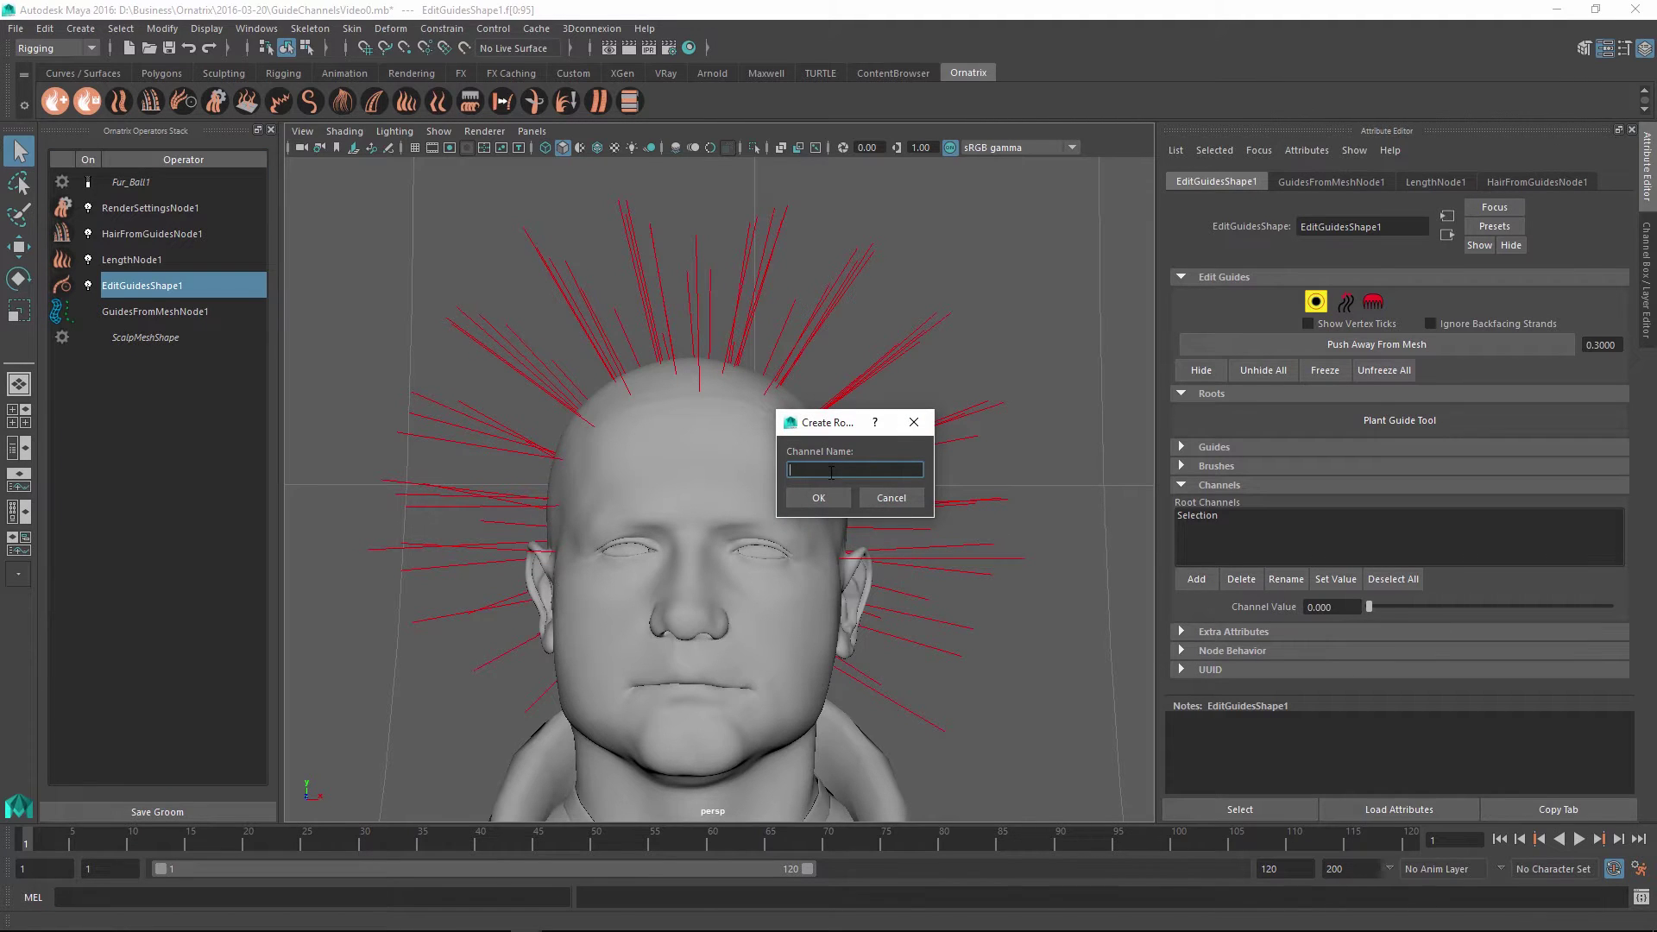
type("Length")
key("Return")
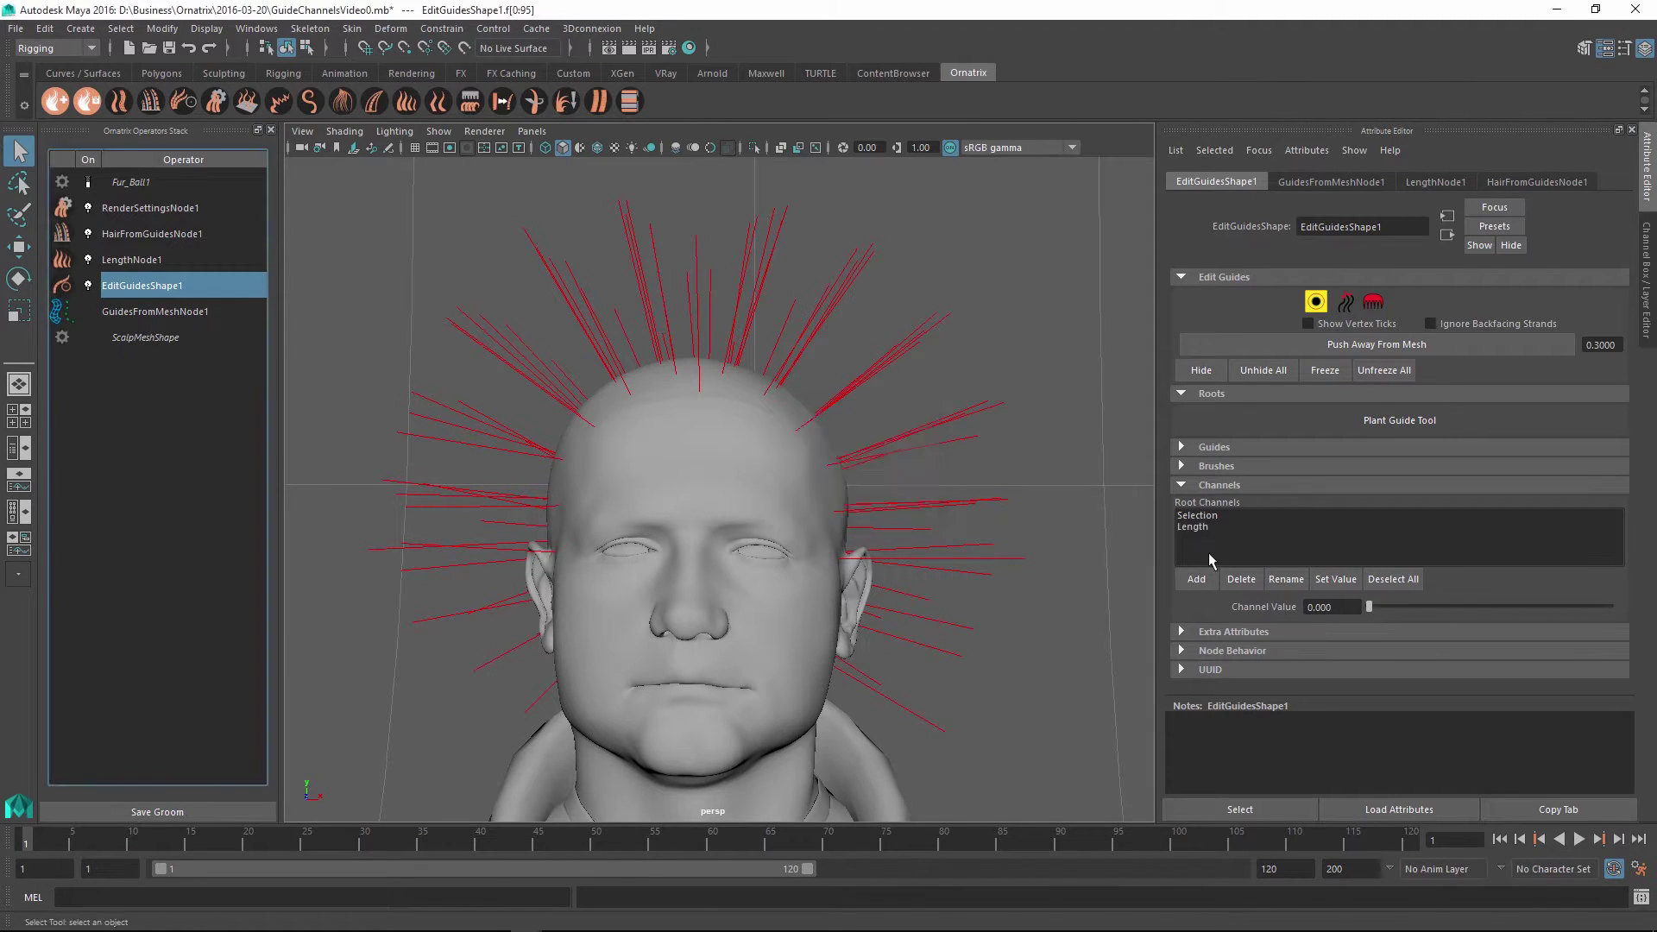
- Set the Length operator's value channel to the Length channel
left_click(138, 258)
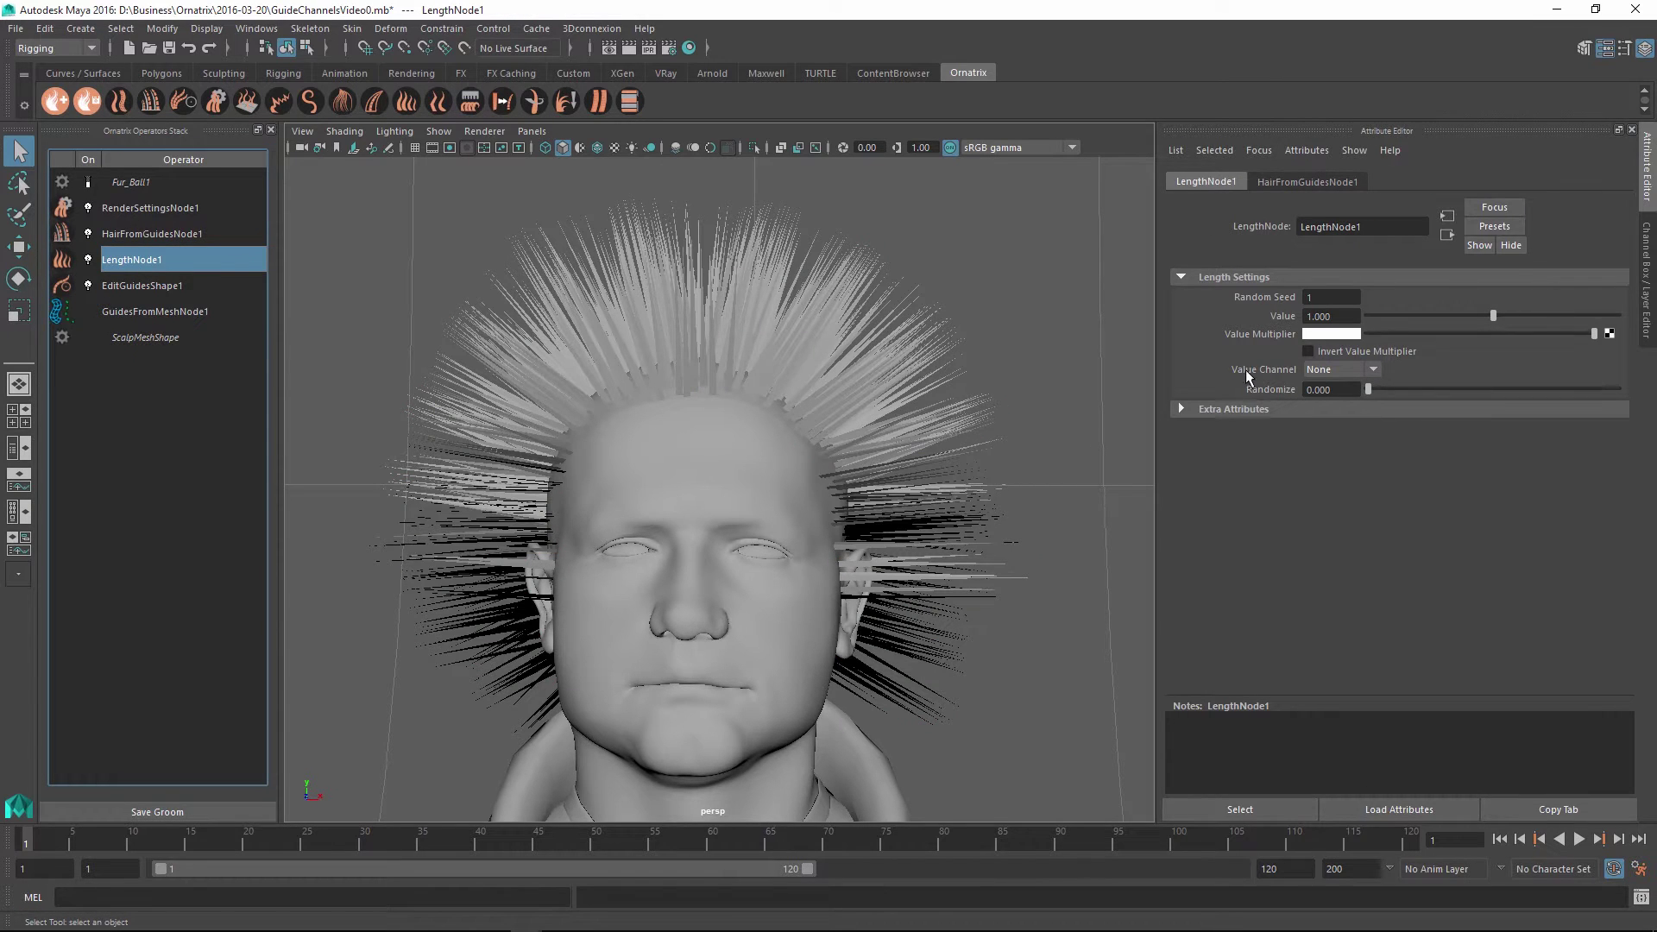
left_click(1372, 369)
left_click(1337, 424)
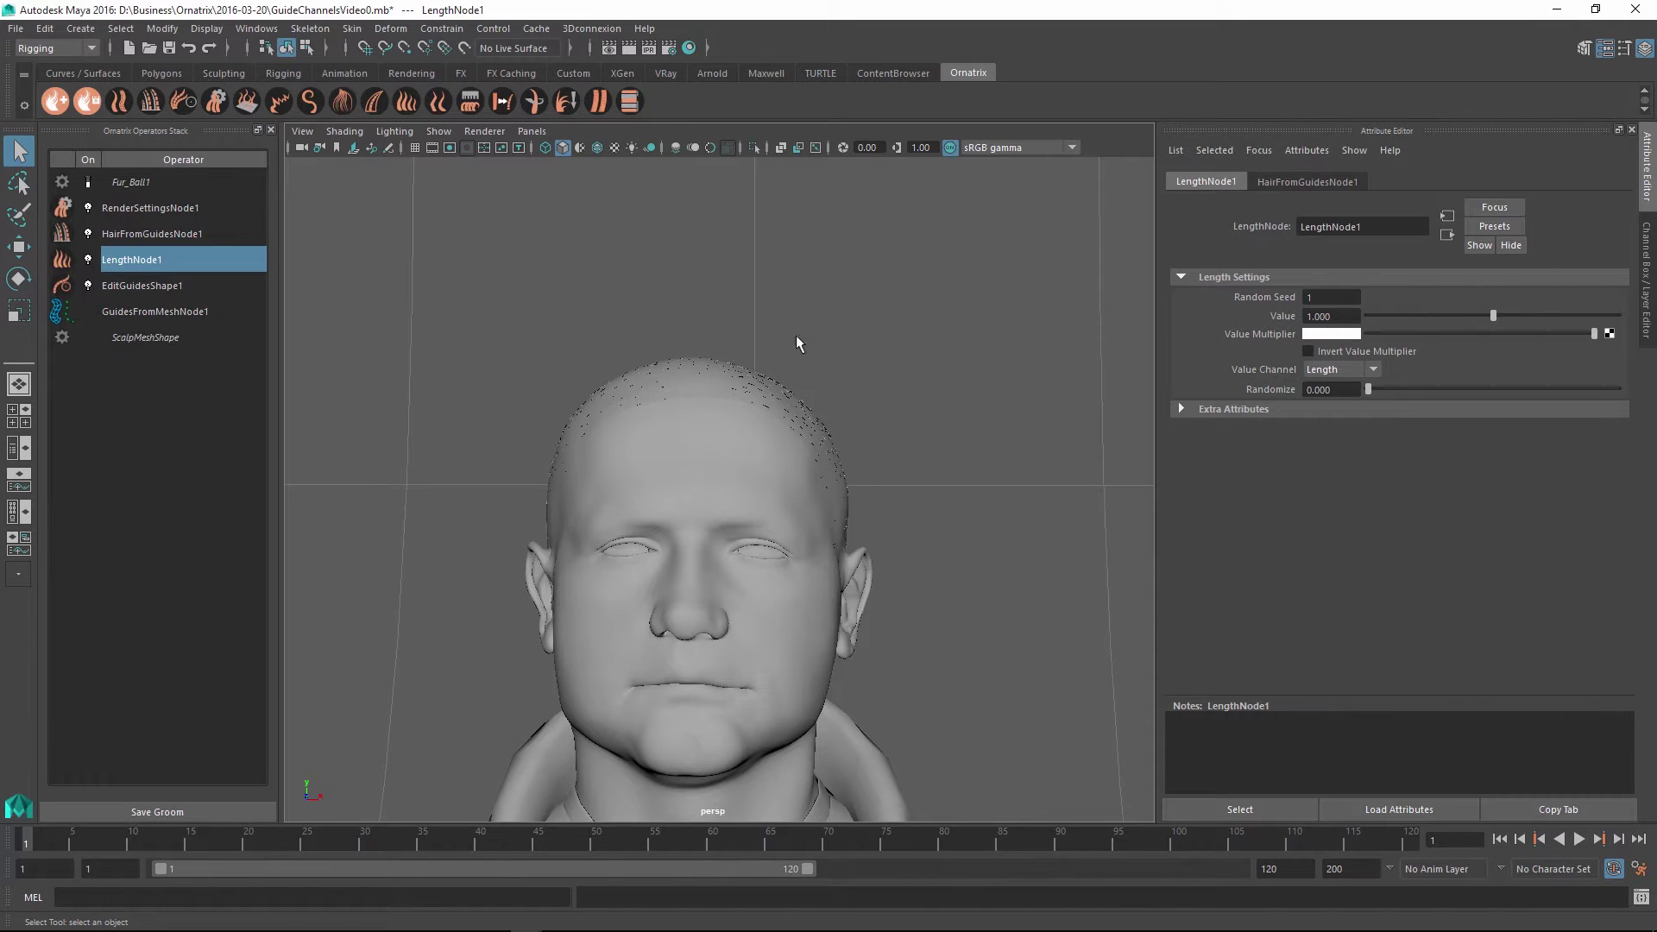
mouse_move(918, 458)
left_mouse_down("alt")
mouse_move(754, 469)
mouse_move(906, 453)
left_mouse_up("alt")
- In the EditGuides operator's strand mode, select the guides along the middle of the scalp, from the top down to the nape
left_click(138, 285)
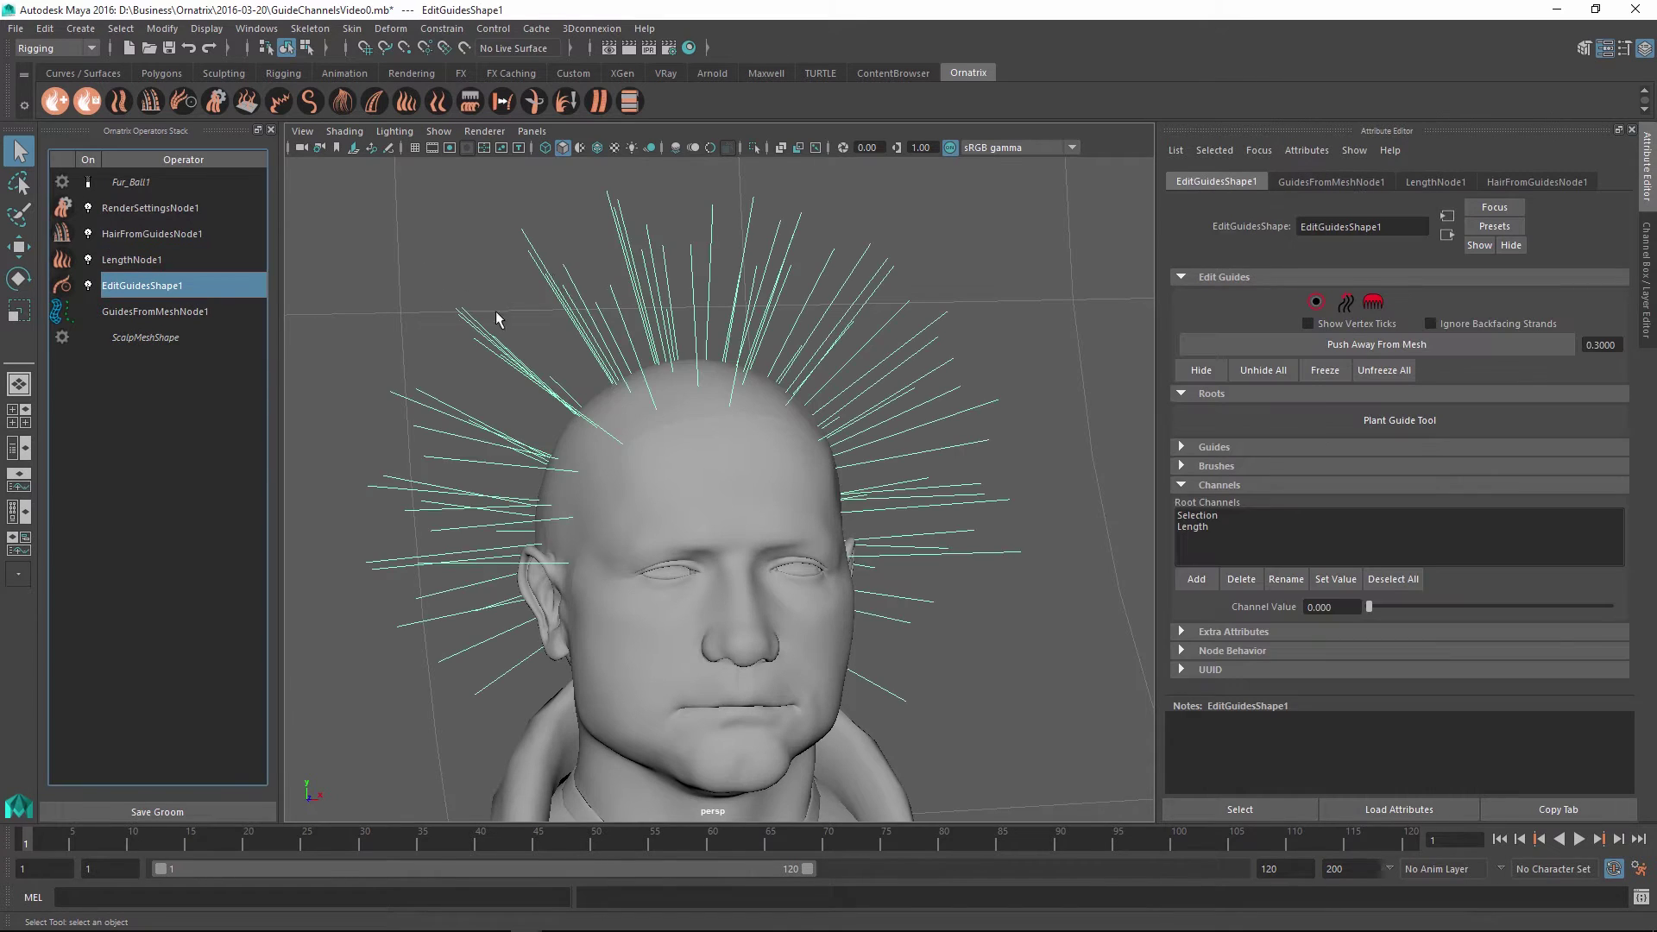
scroll(776, 453, "up", 2)
left_click(1313, 304)
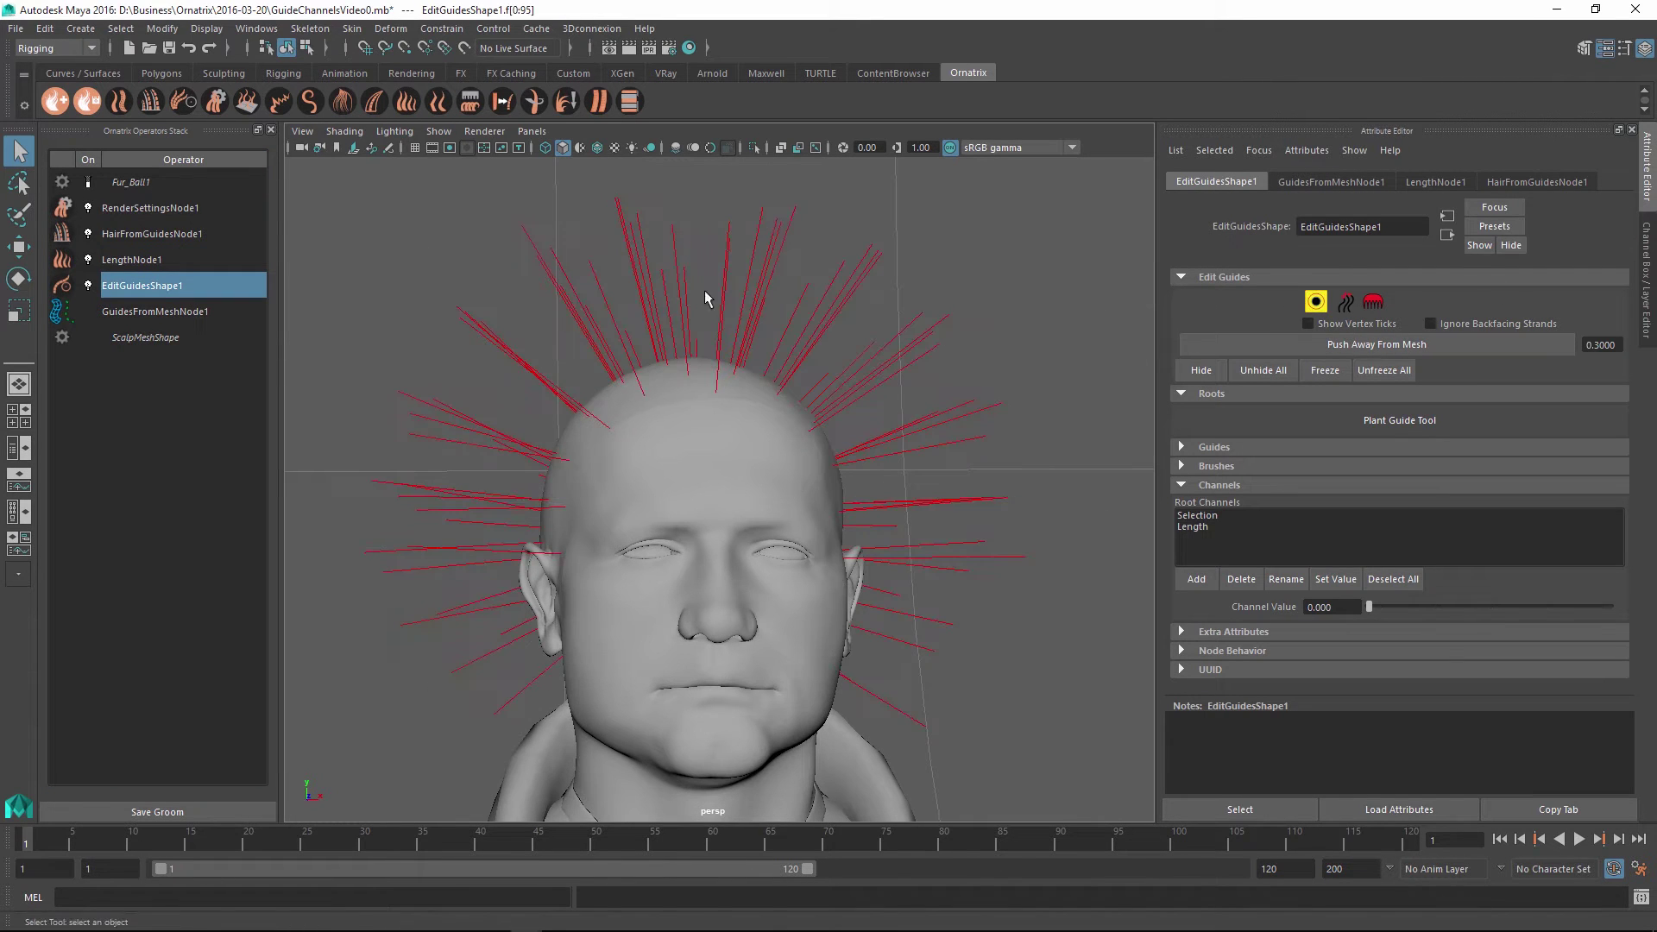
left_click_drag(721, 351, 738, 381, "alt")
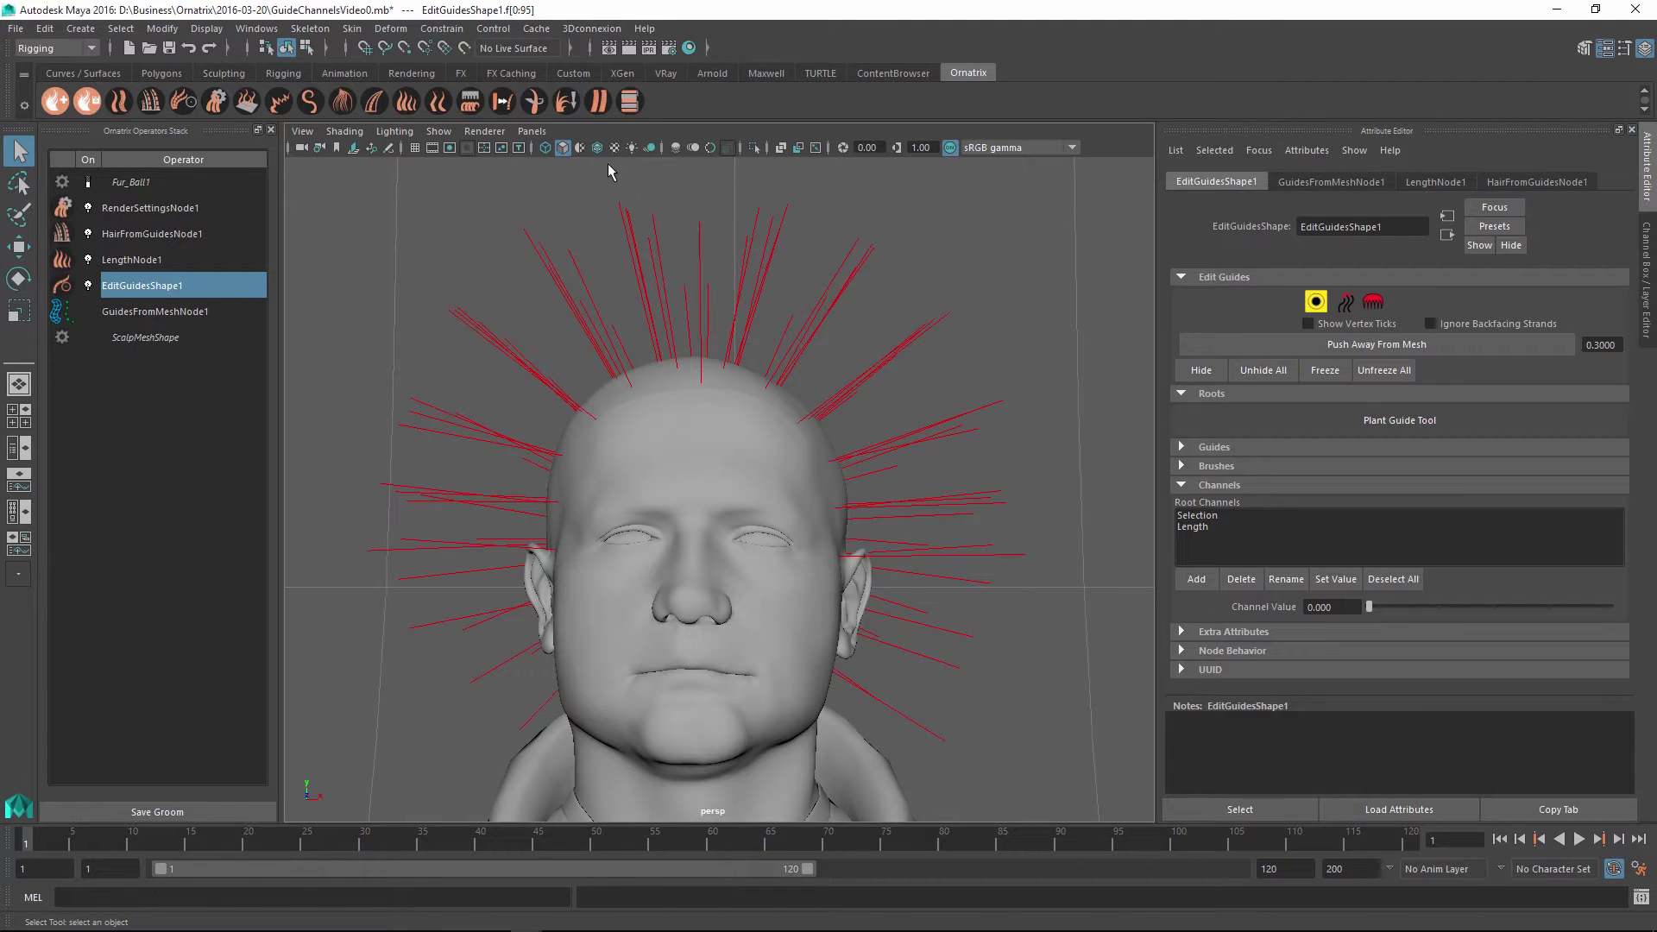
left_click_drag(607, 163, 820, 428)
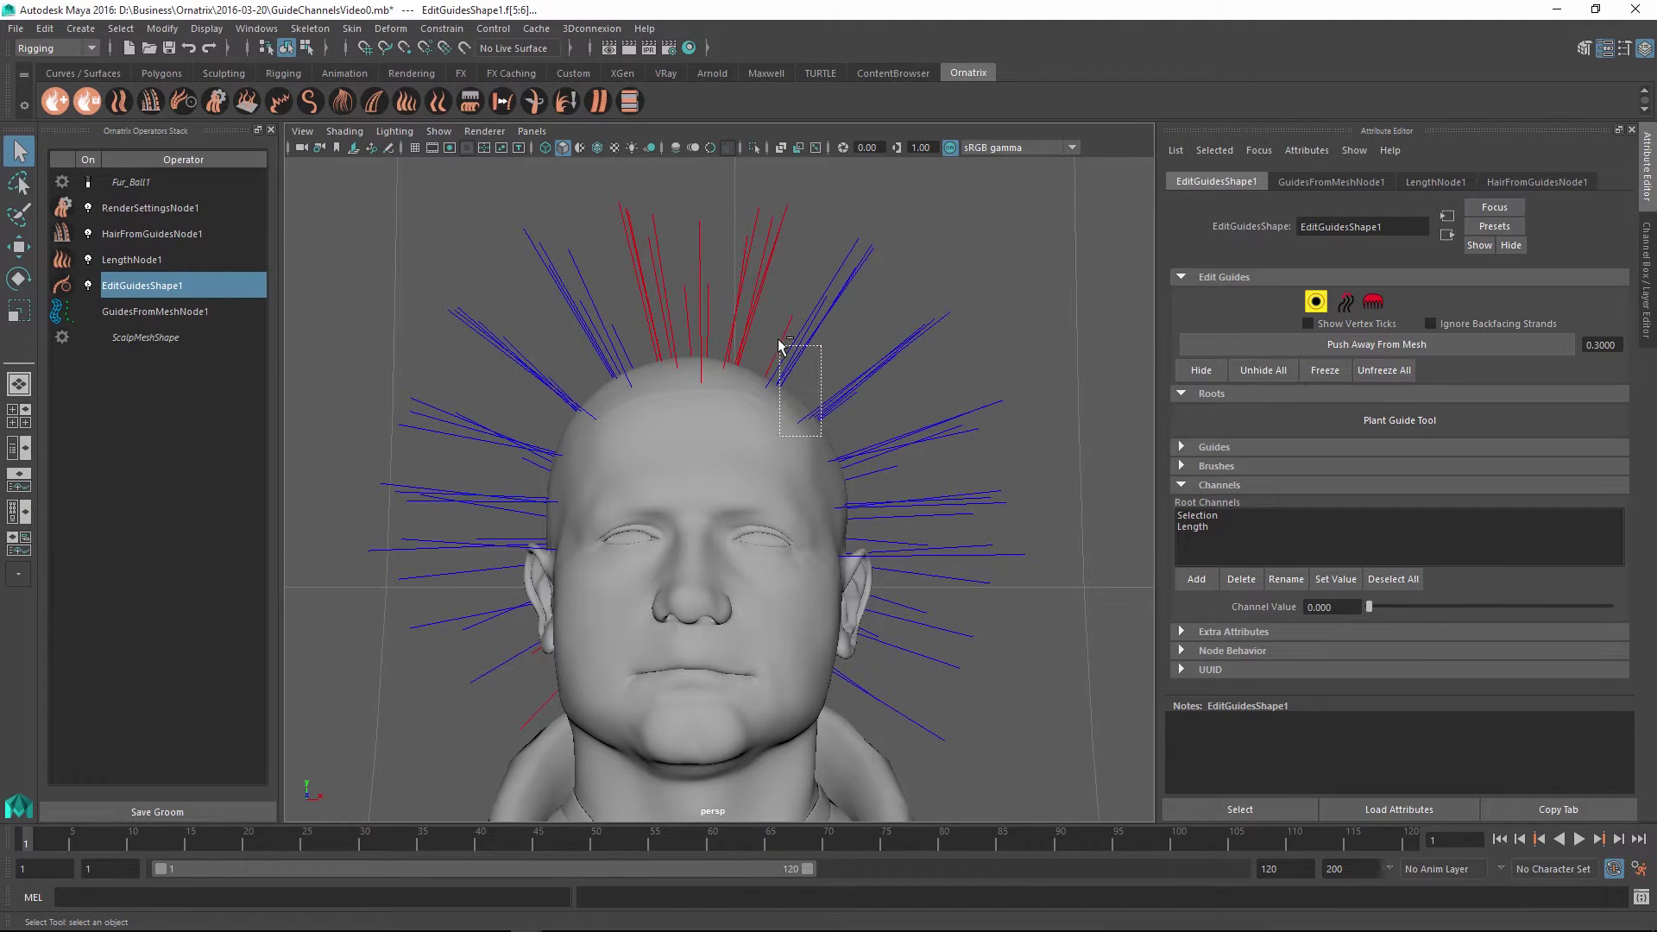
left_click_drag(654, 465, 640, 579, "alt")
key("[")
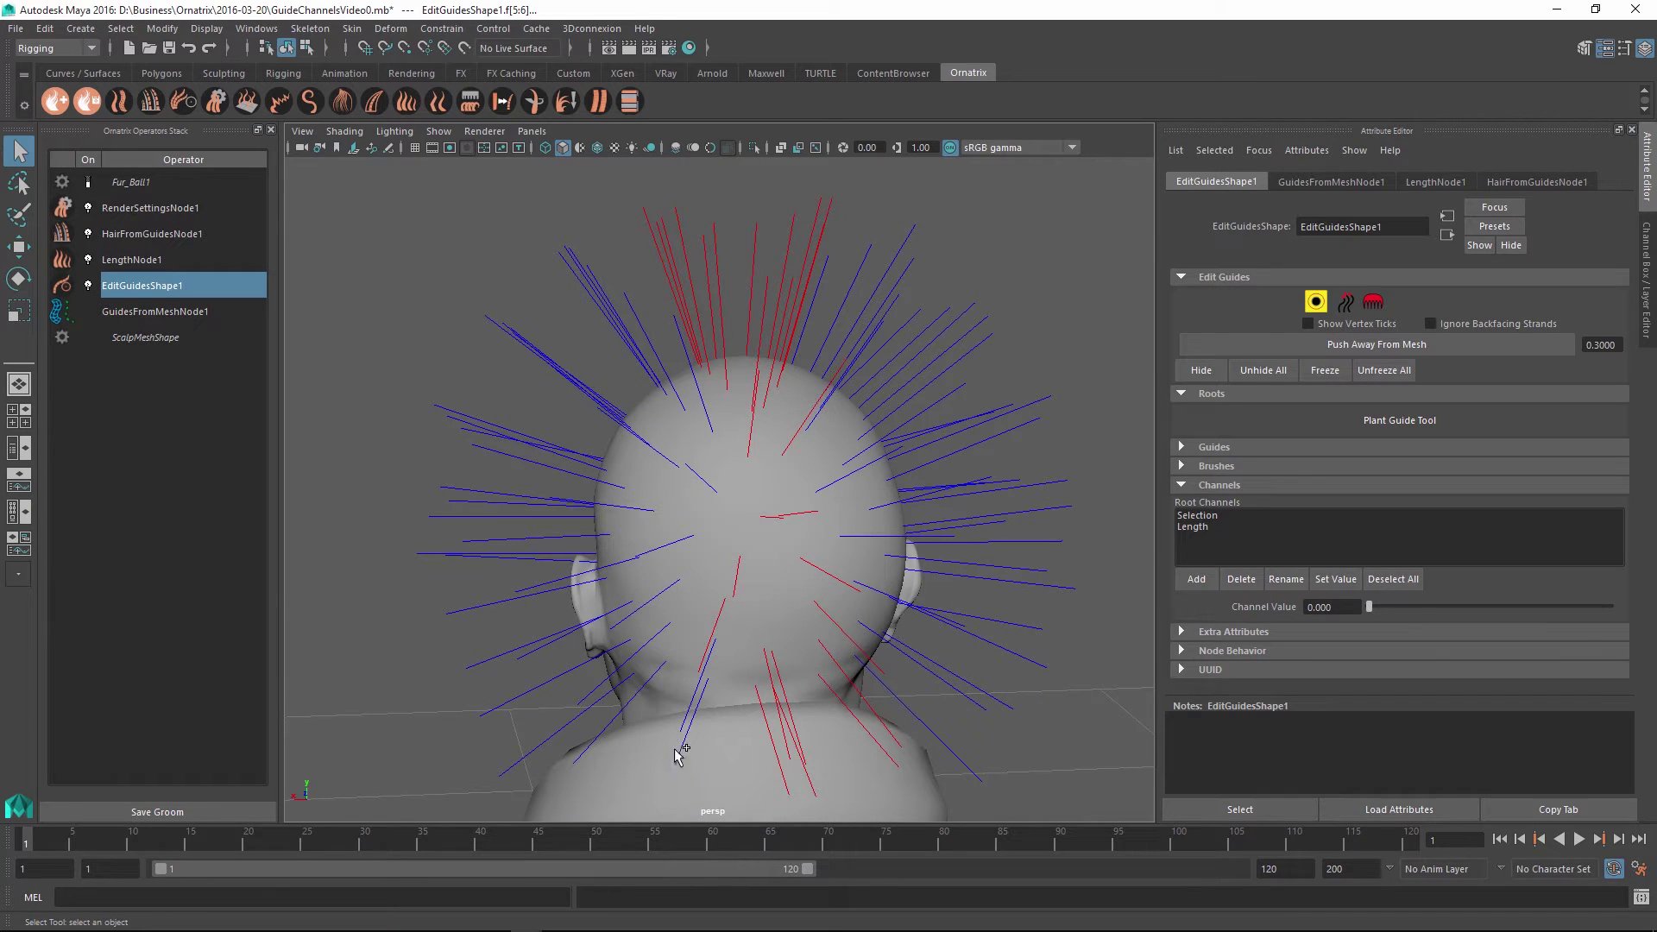
left_click_drag(659, 764, 715, 725)
left_click_drag(898, 583, 449, 586, "alt")
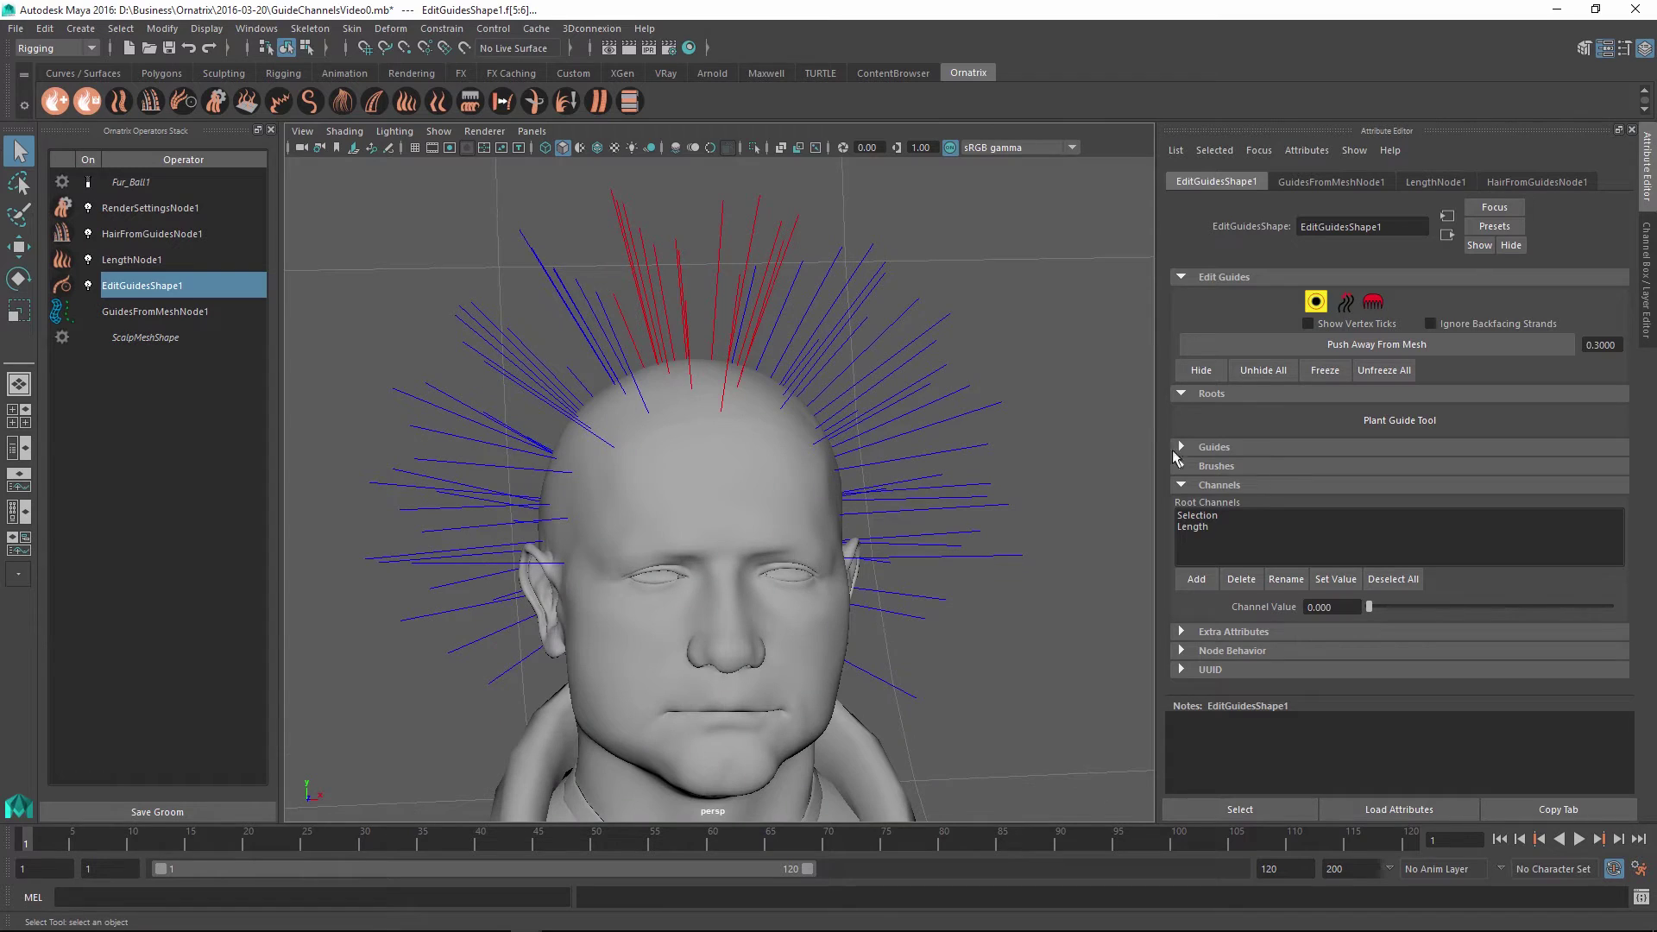
- Set the Length channel value of the selected guides to 1.000 and show the generated hair again
left_click(1194, 528)
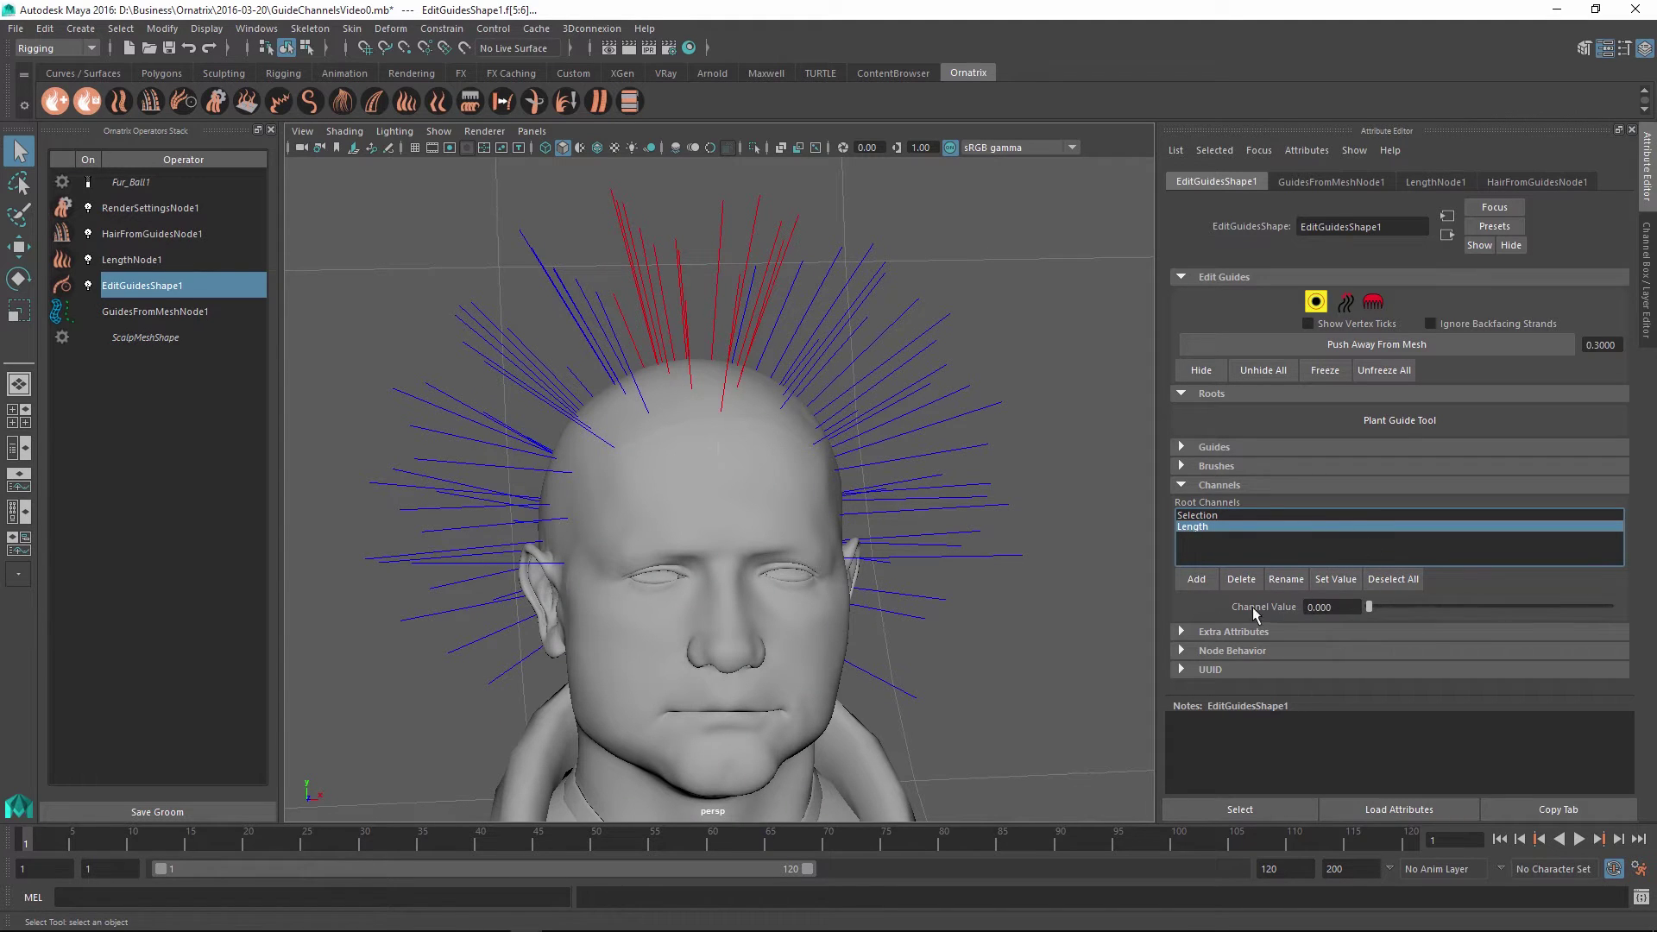
left_click_drag(1369, 604, 1630, 613)
left_click(88, 182)
left_click_drag(645, 279, 380, 344, "alt")
left_click_drag(767, 409, 672, 367, "alt")
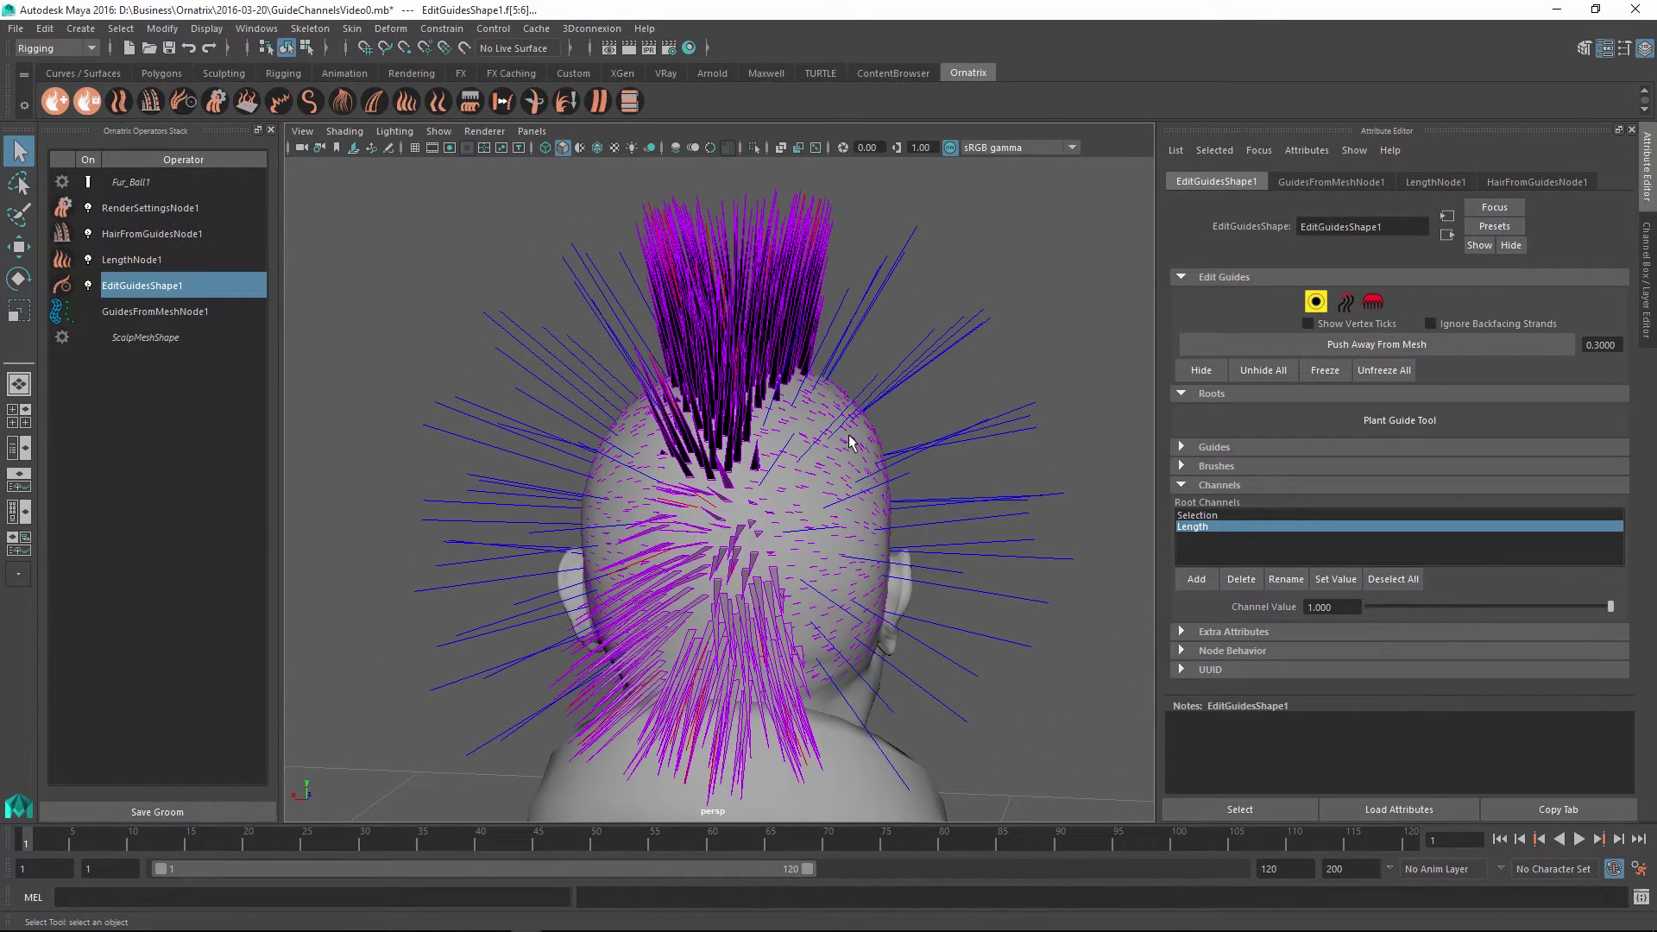
- Save the selected mohawk guides as a quick select set named Mohawk
left_click_drag(761, 472, 1018, 449, "alt")
left_click(81, 30)
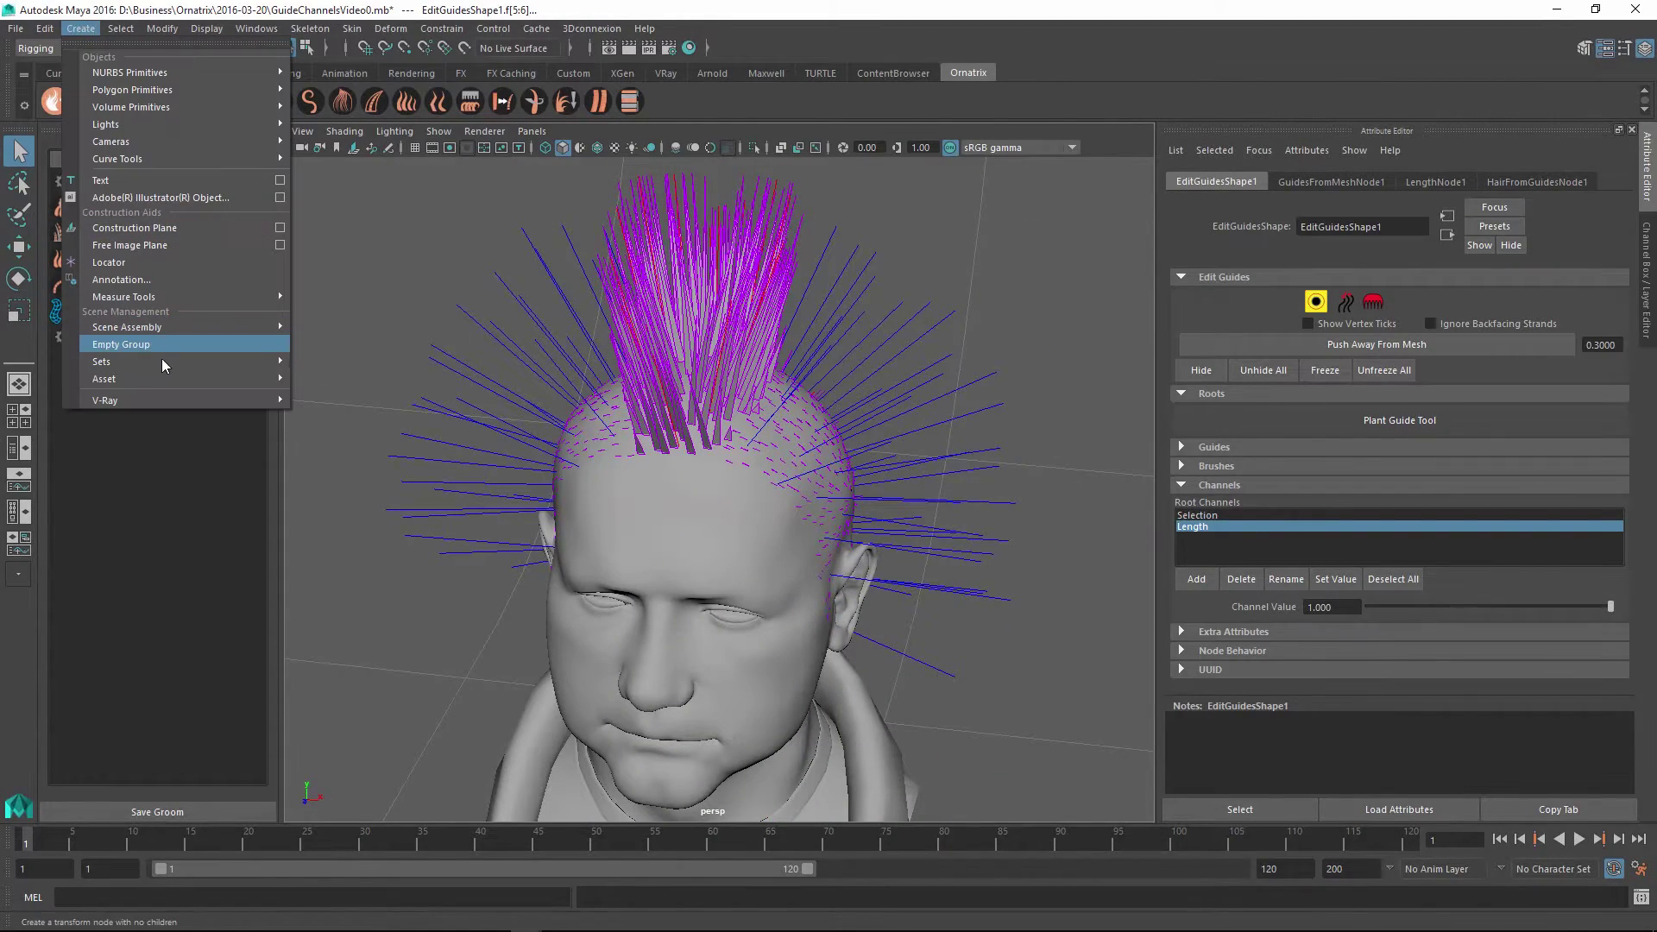
mouse_move(162, 359)
left_click(397, 411)
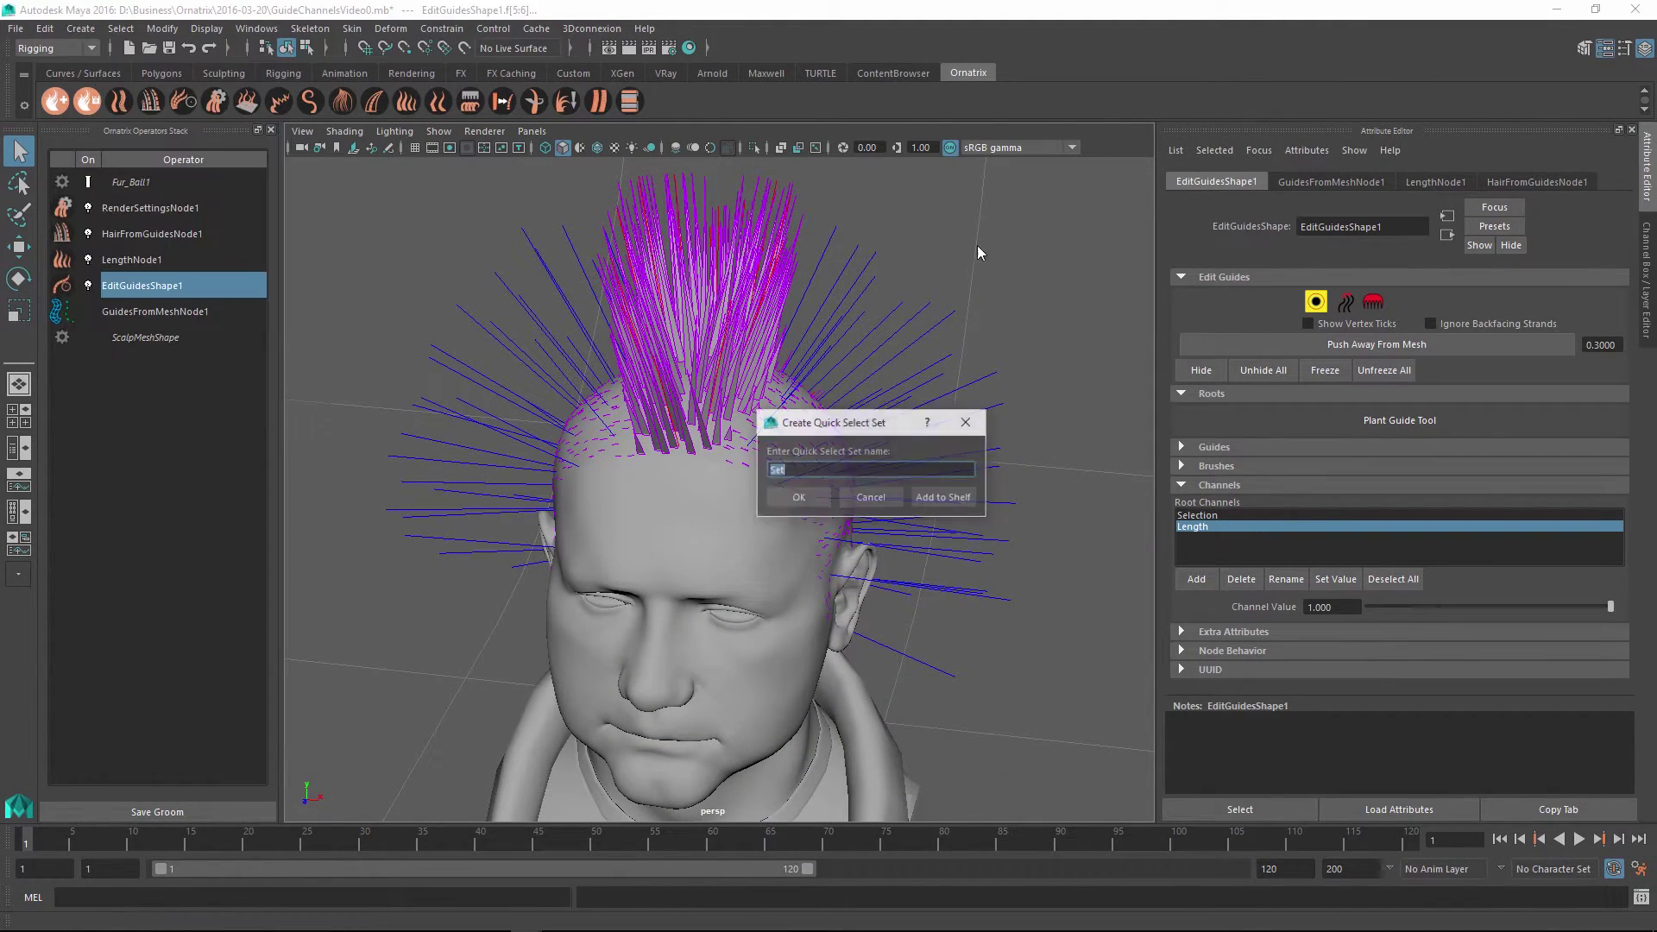
type("Mohawk")
key("Return")
- Invert the guide selection, save it as quick select set Other_hairs and set its Length channel value to 0.385
left_click(99, 29)
mouse_move(120, 28)
left_click(362, 515)
left_click_drag(697, 455, 609, 397, "alt")
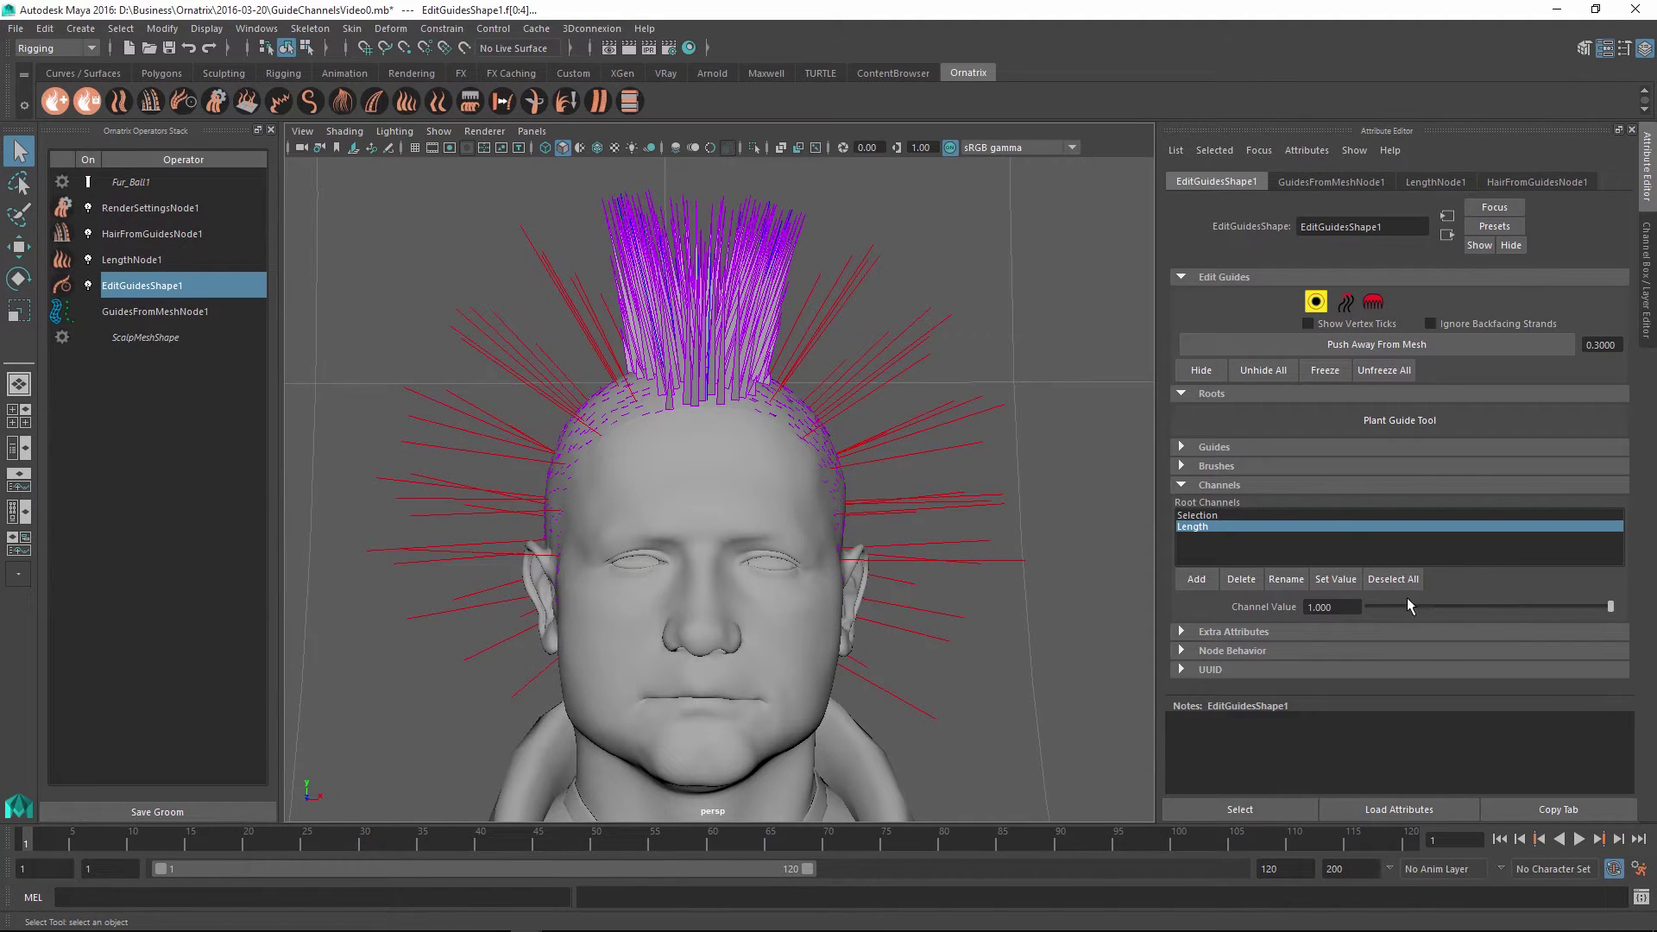
left_click_drag(1407, 604, 1461, 605)
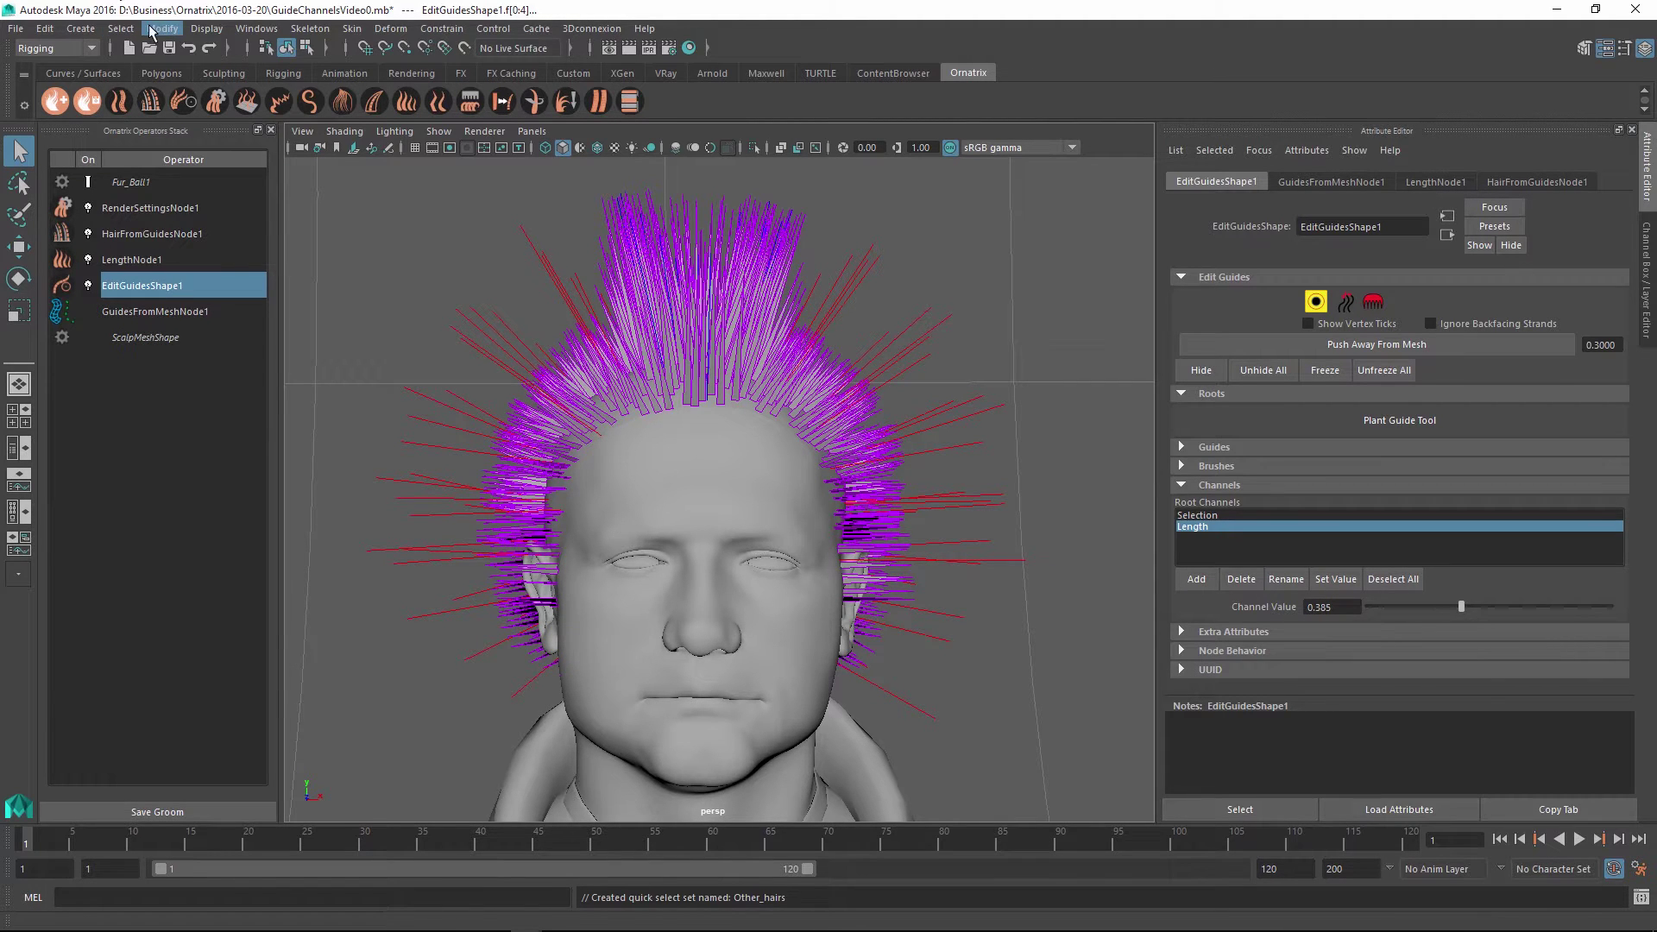
- Recall the guide selection stored in the Mohawk quick select set
left_click(132, 28)
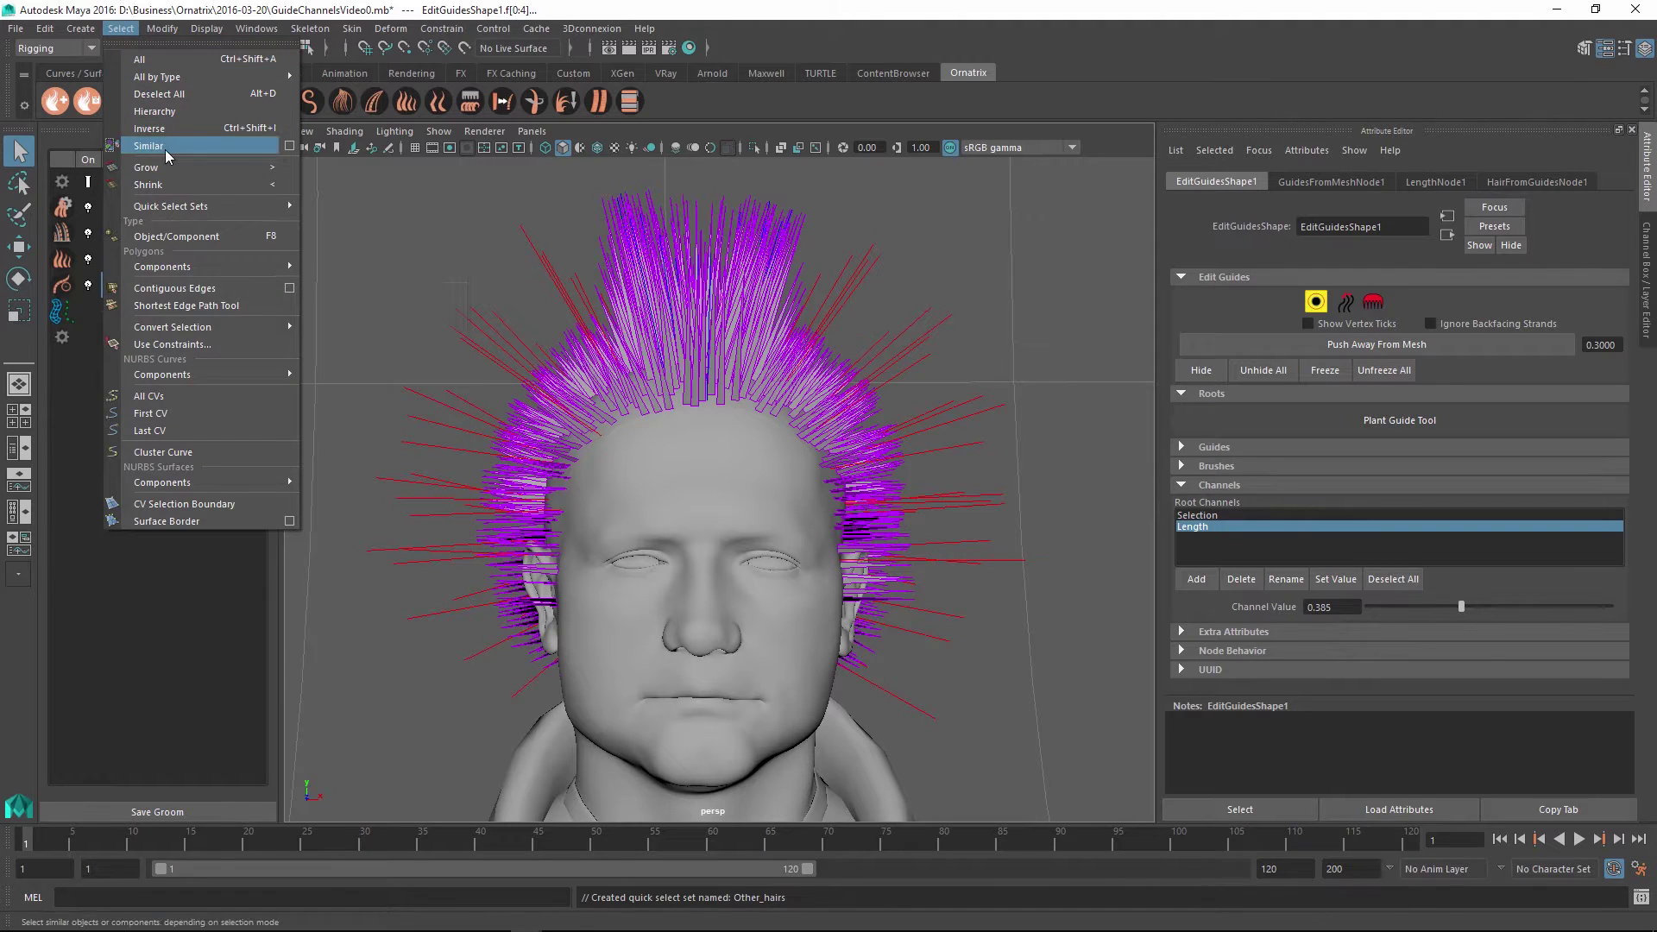
mouse_move(184, 214)
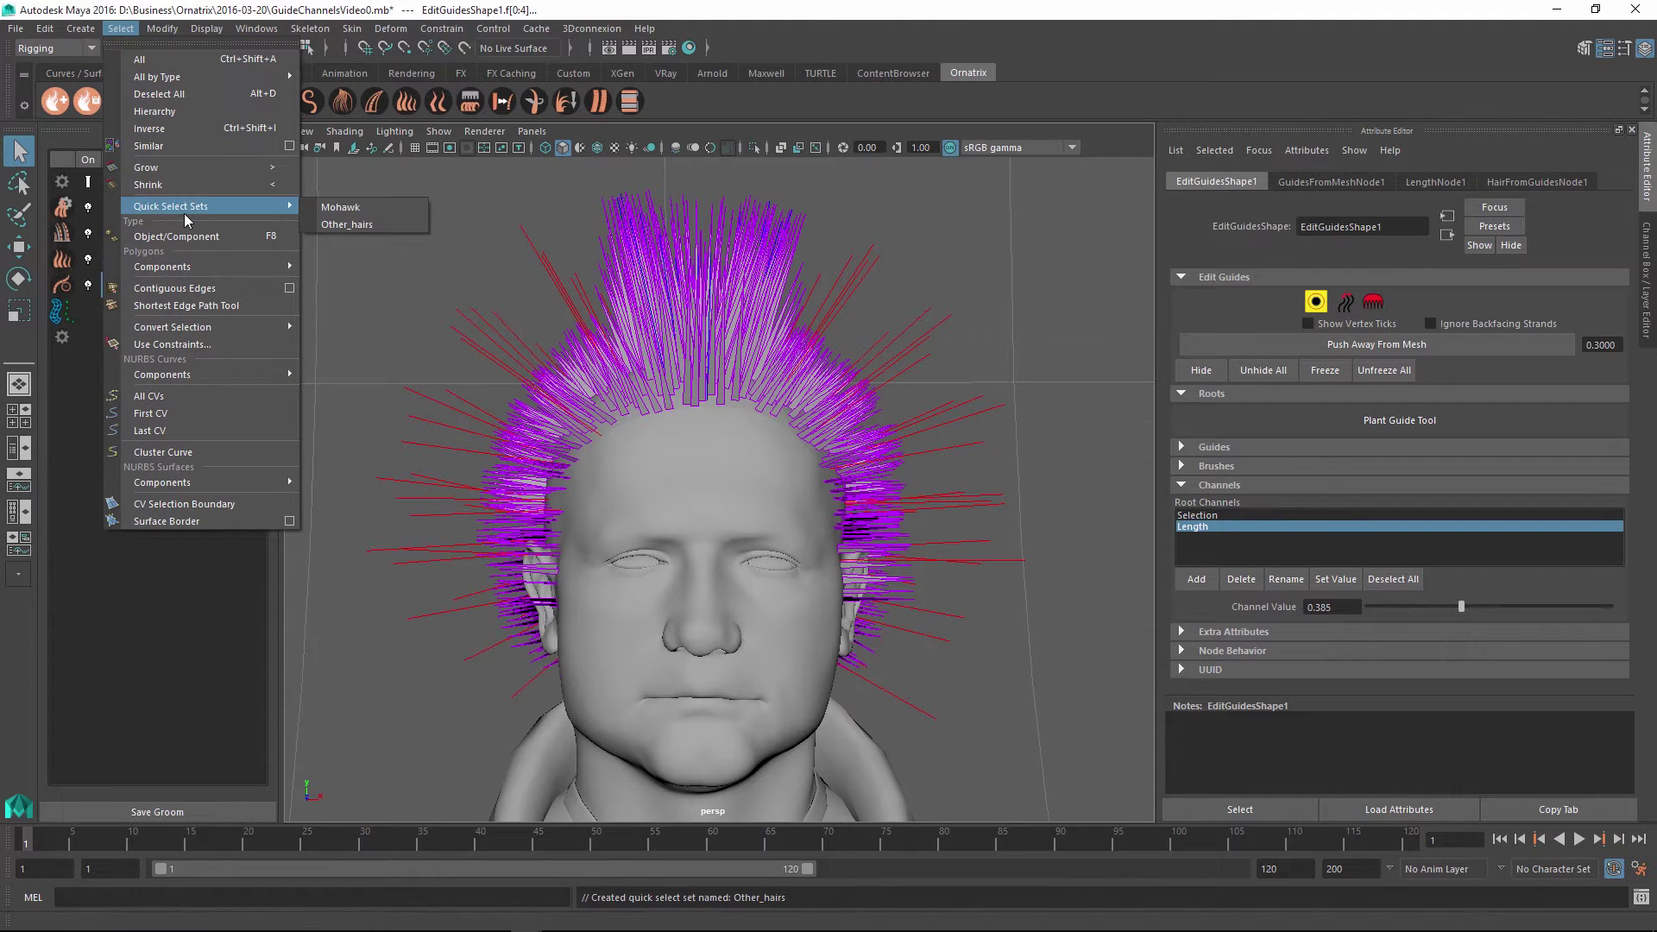
left_click(352, 207)
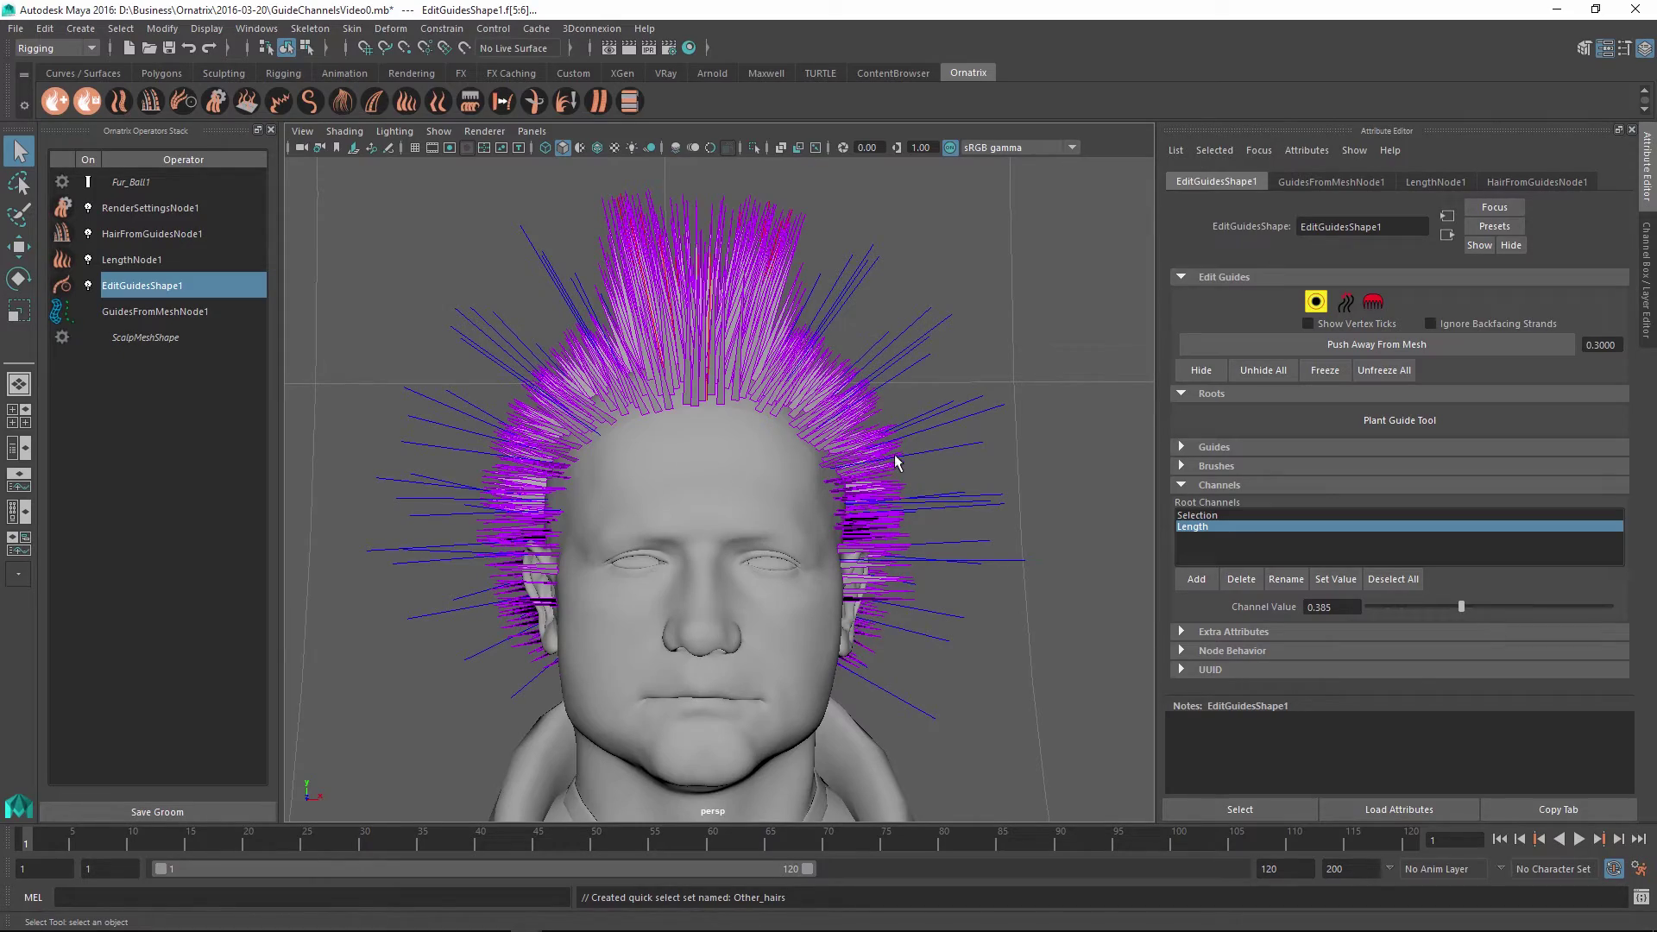
mouse_move(869, 545)
left_mouse_down("alt")
mouse_move(592, 573)
mouse_move(470, 562)
mouse_move(887, 555)
left_mouse_up("alt")
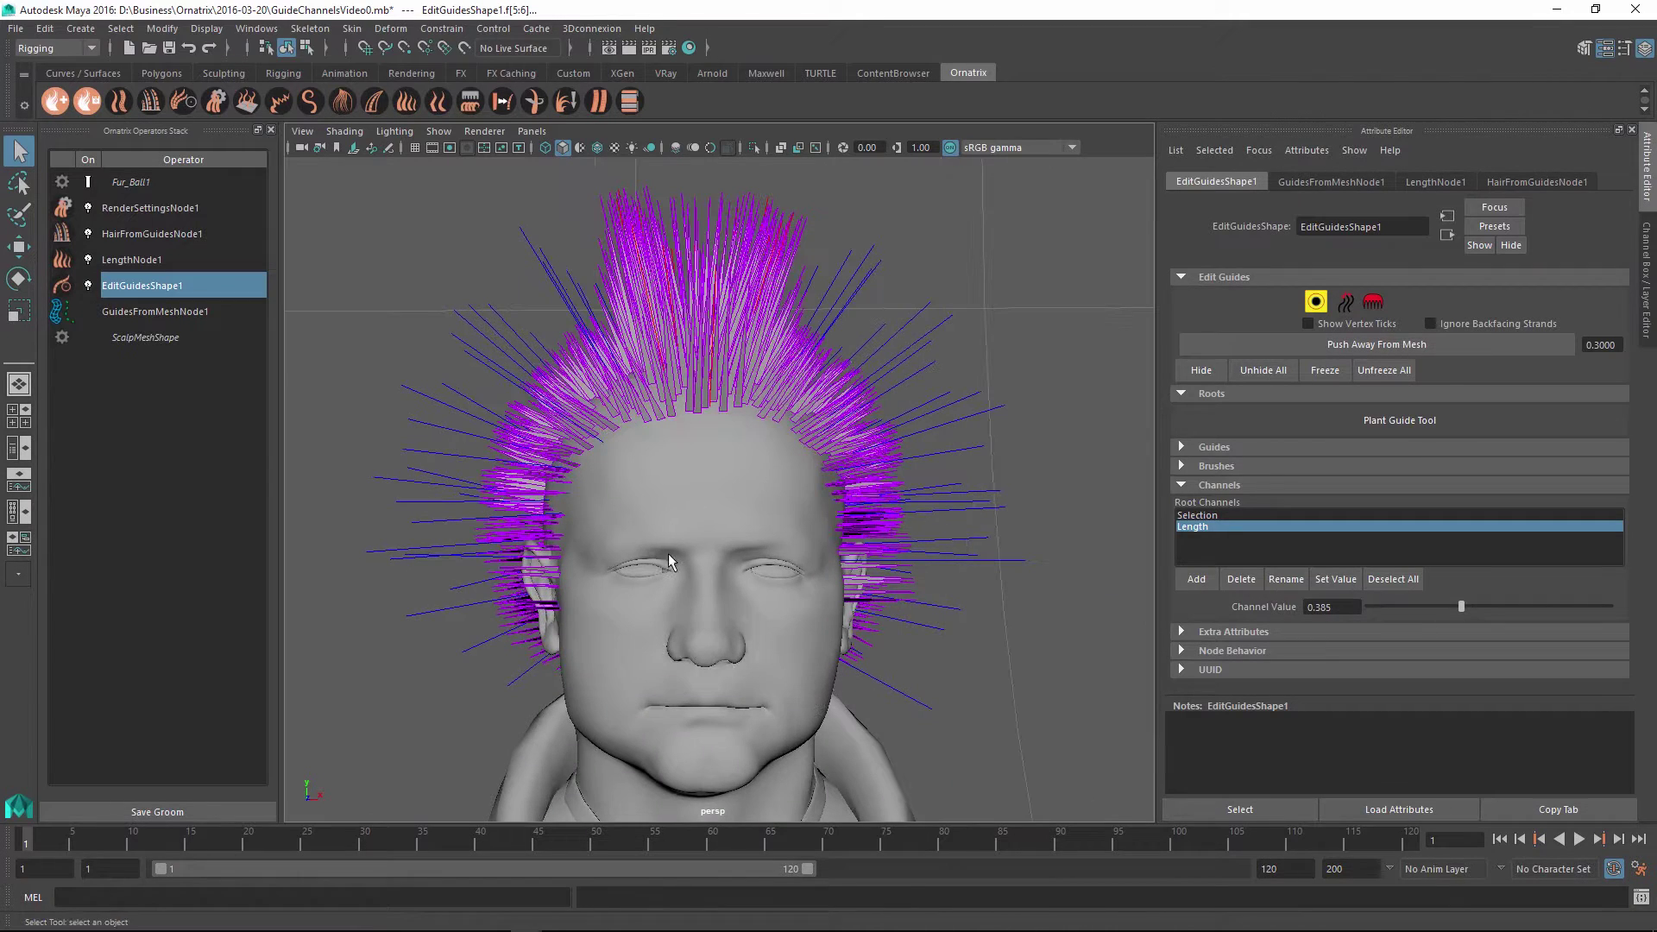
- In brush mode, use the channel brush with a channel value of 0.000 to paint the Length channel on the mohawk guides at the nape
left_click(1315, 303)
left_click(1372, 302)
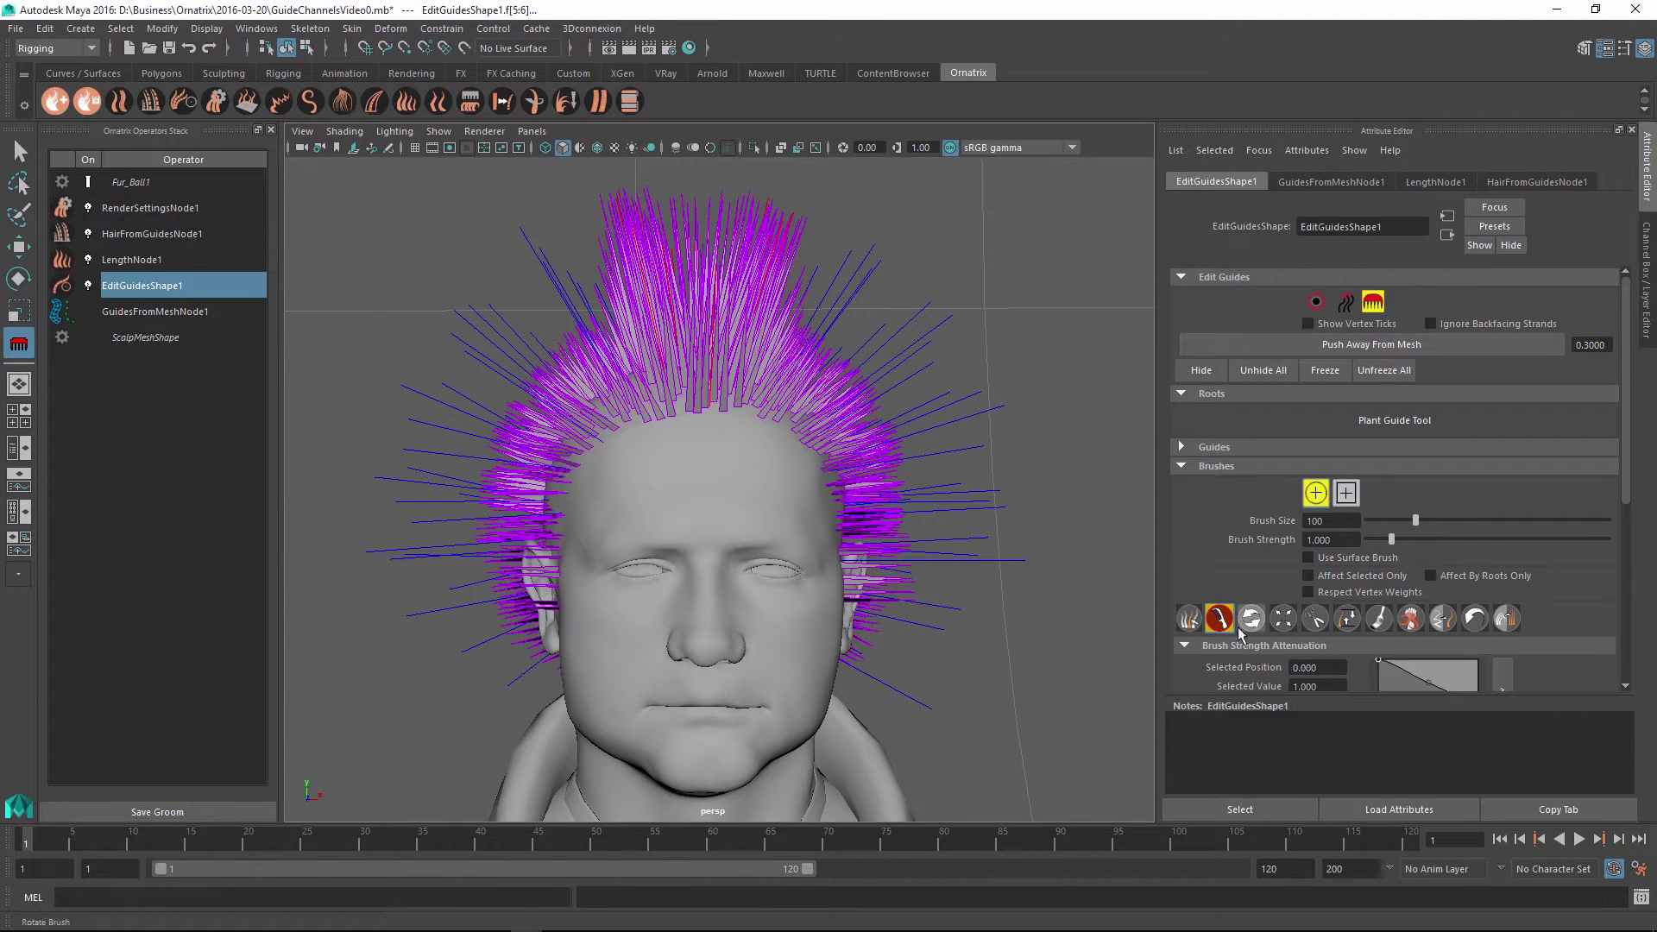
left_click(1391, 619)
scroll(1372, 604, "down", 5)
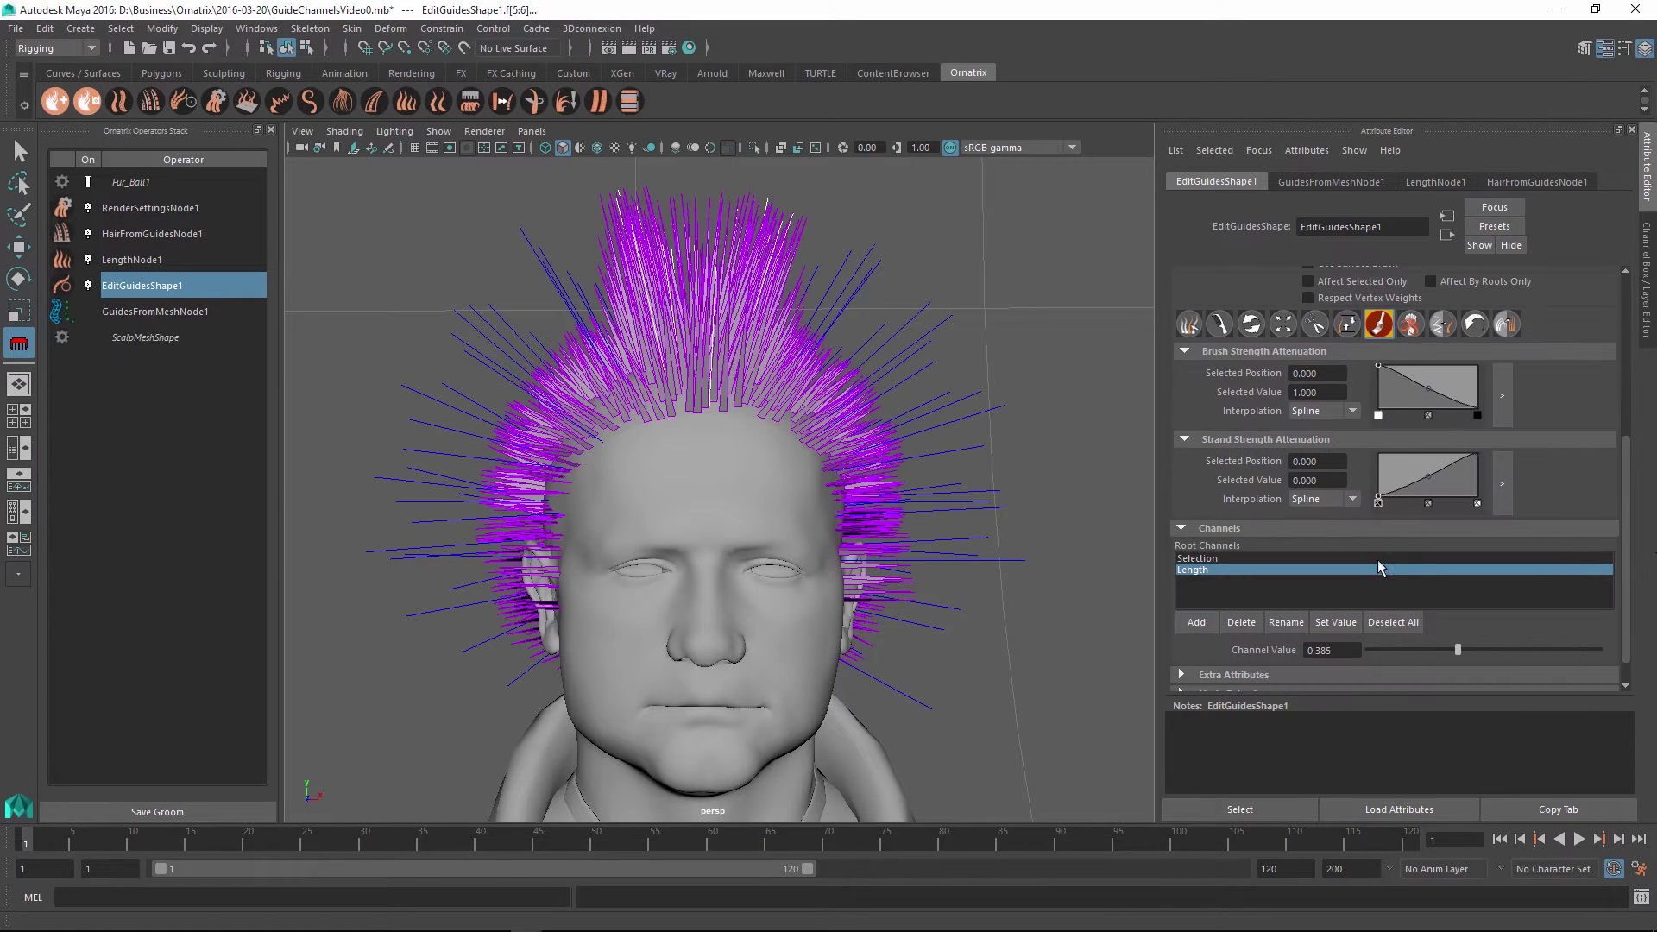
left_click_drag(1473, 647, 1501, 654)
mouse_move(924, 665)
left_mouse_down("alt")
mouse_move(969, 658)
mouse_move(978, 699)
left_mouse_up("alt")
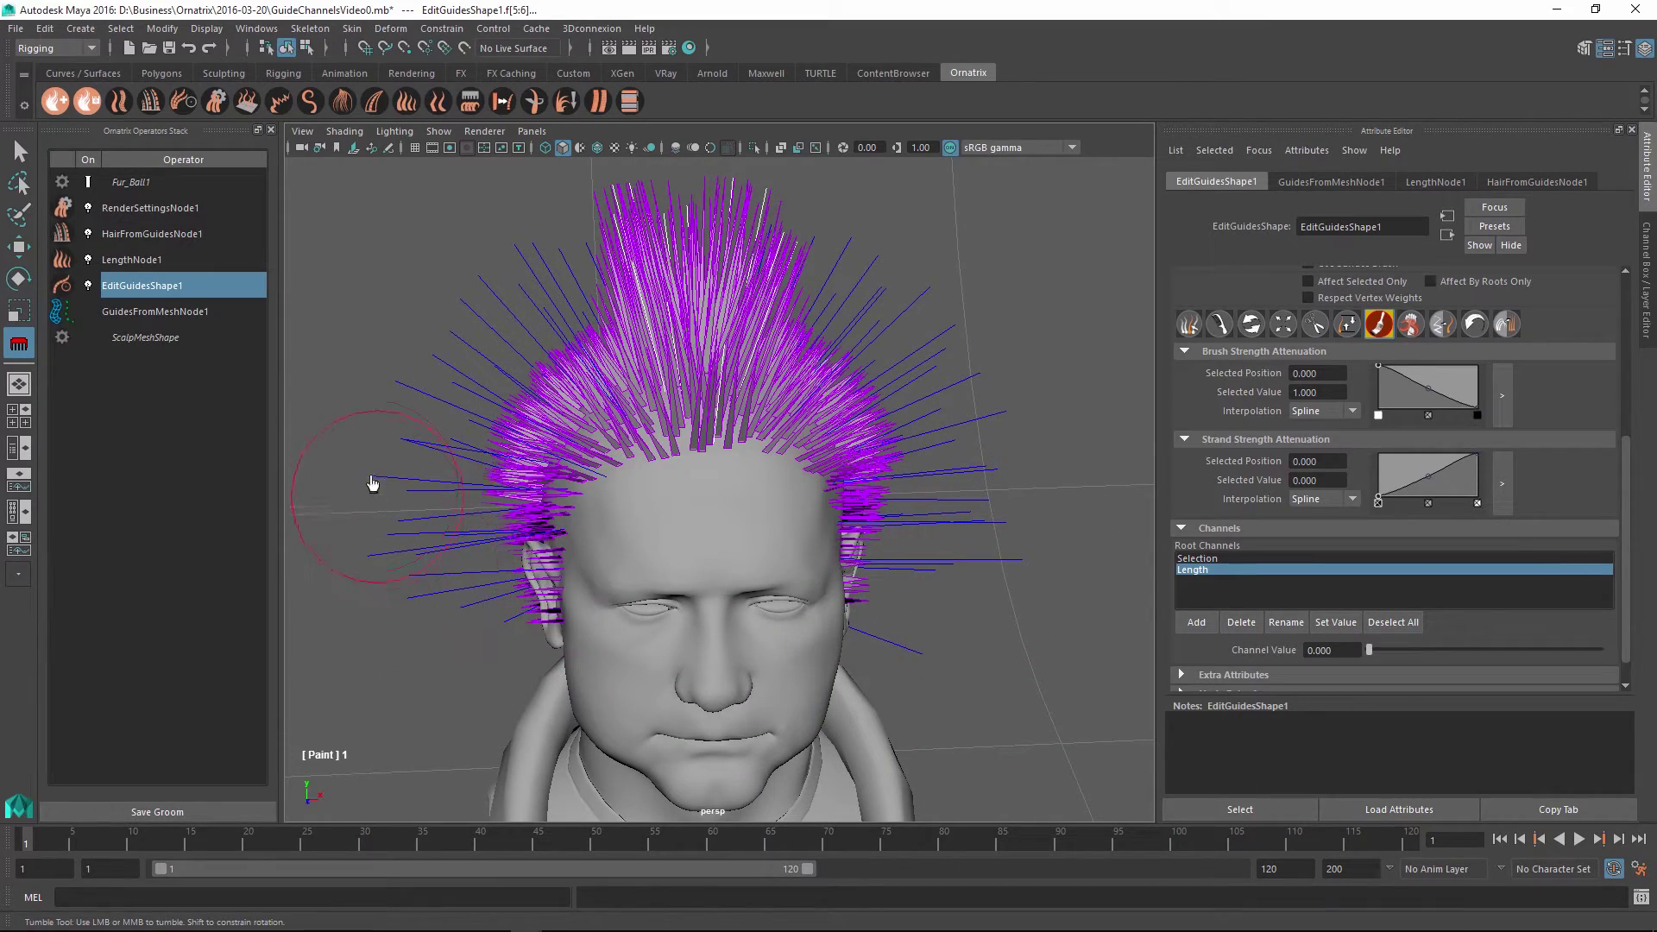
left_click_drag(806, 503, 647, 453, "alt")
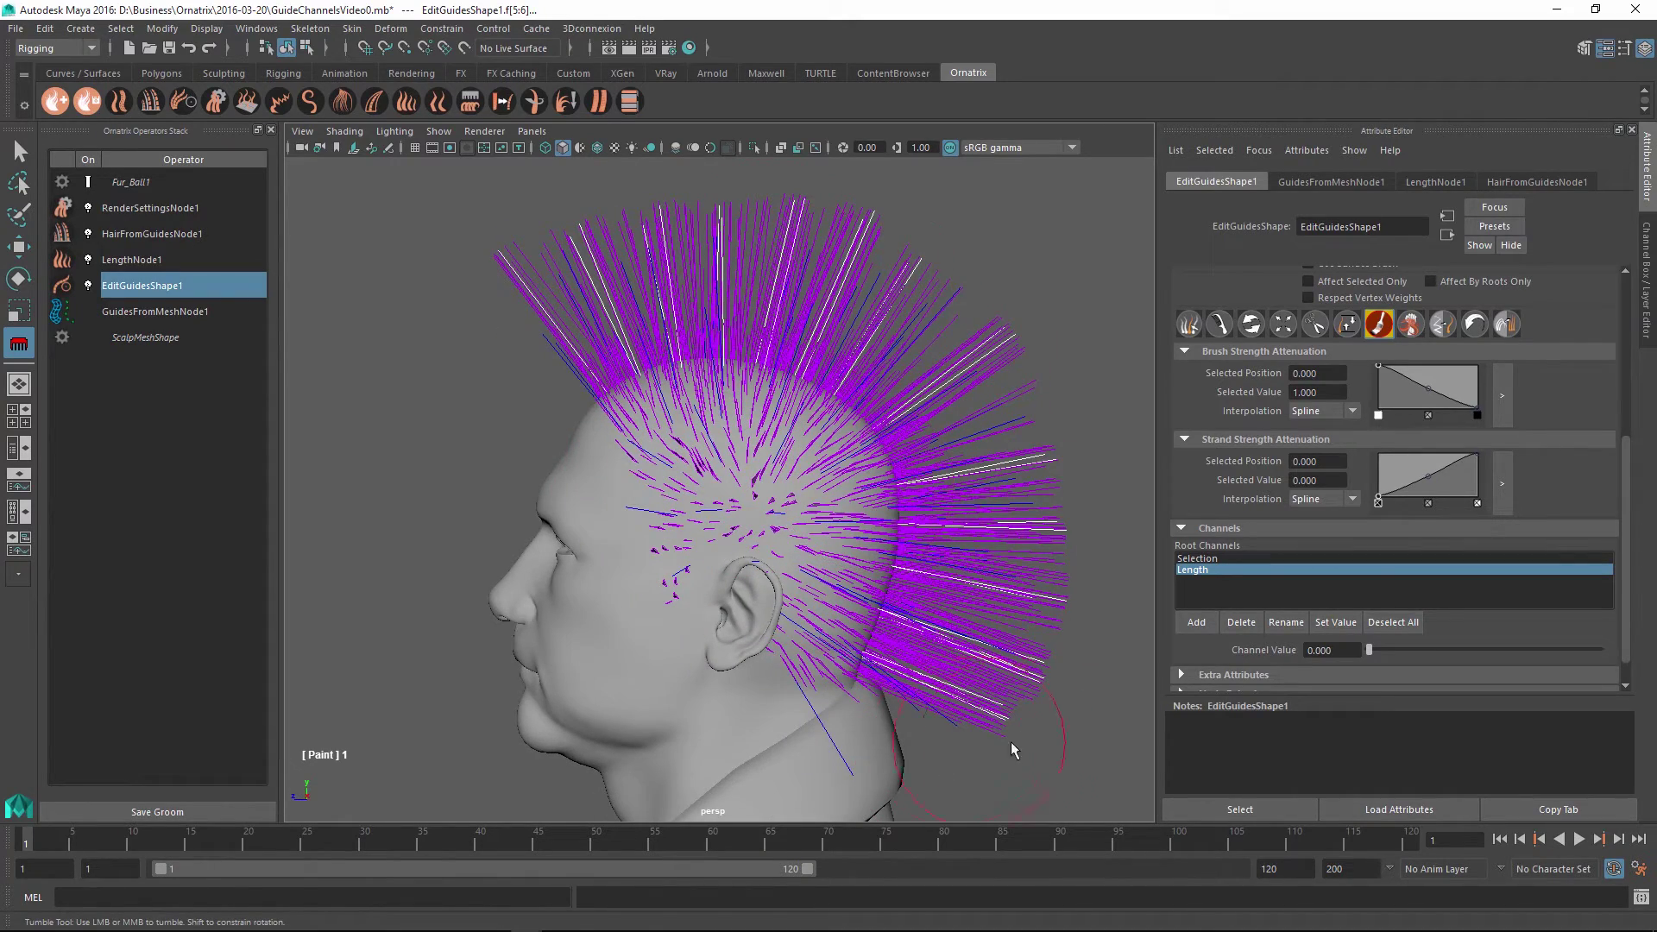
mouse_move(1035, 742)
left_mouse_down()
mouse_move(1070, 677)
mouse_move(1023, 735)
mouse_move(937, 779)
left_mouse_up()
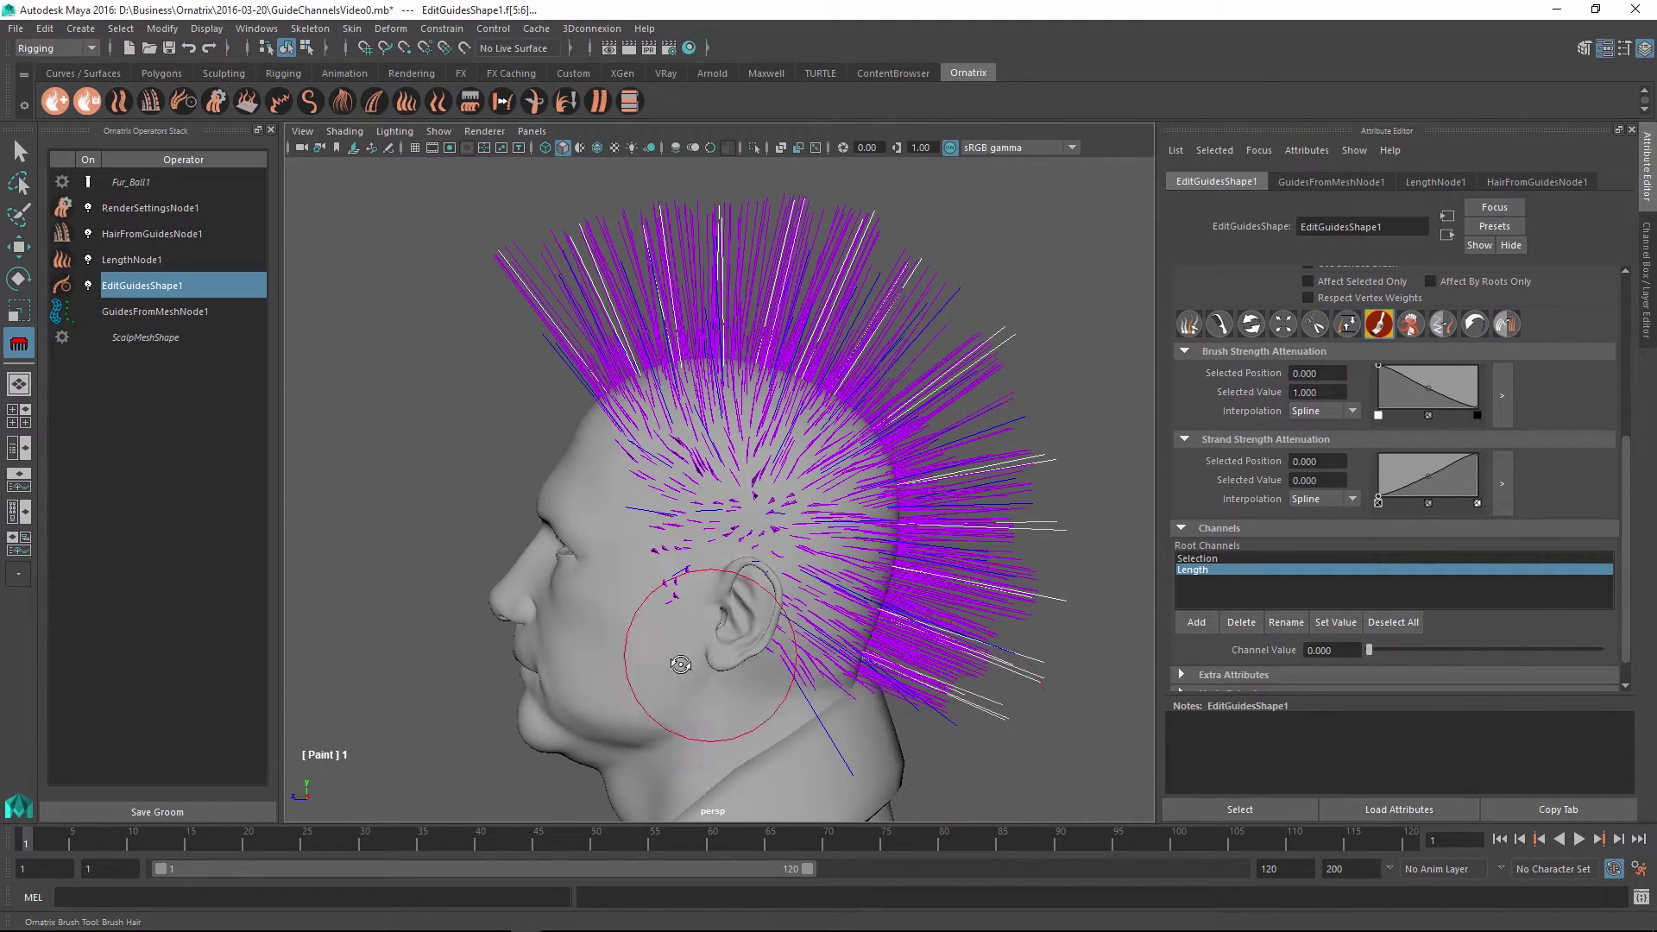
left_click_drag(647, 677, 892, 515, "alt")
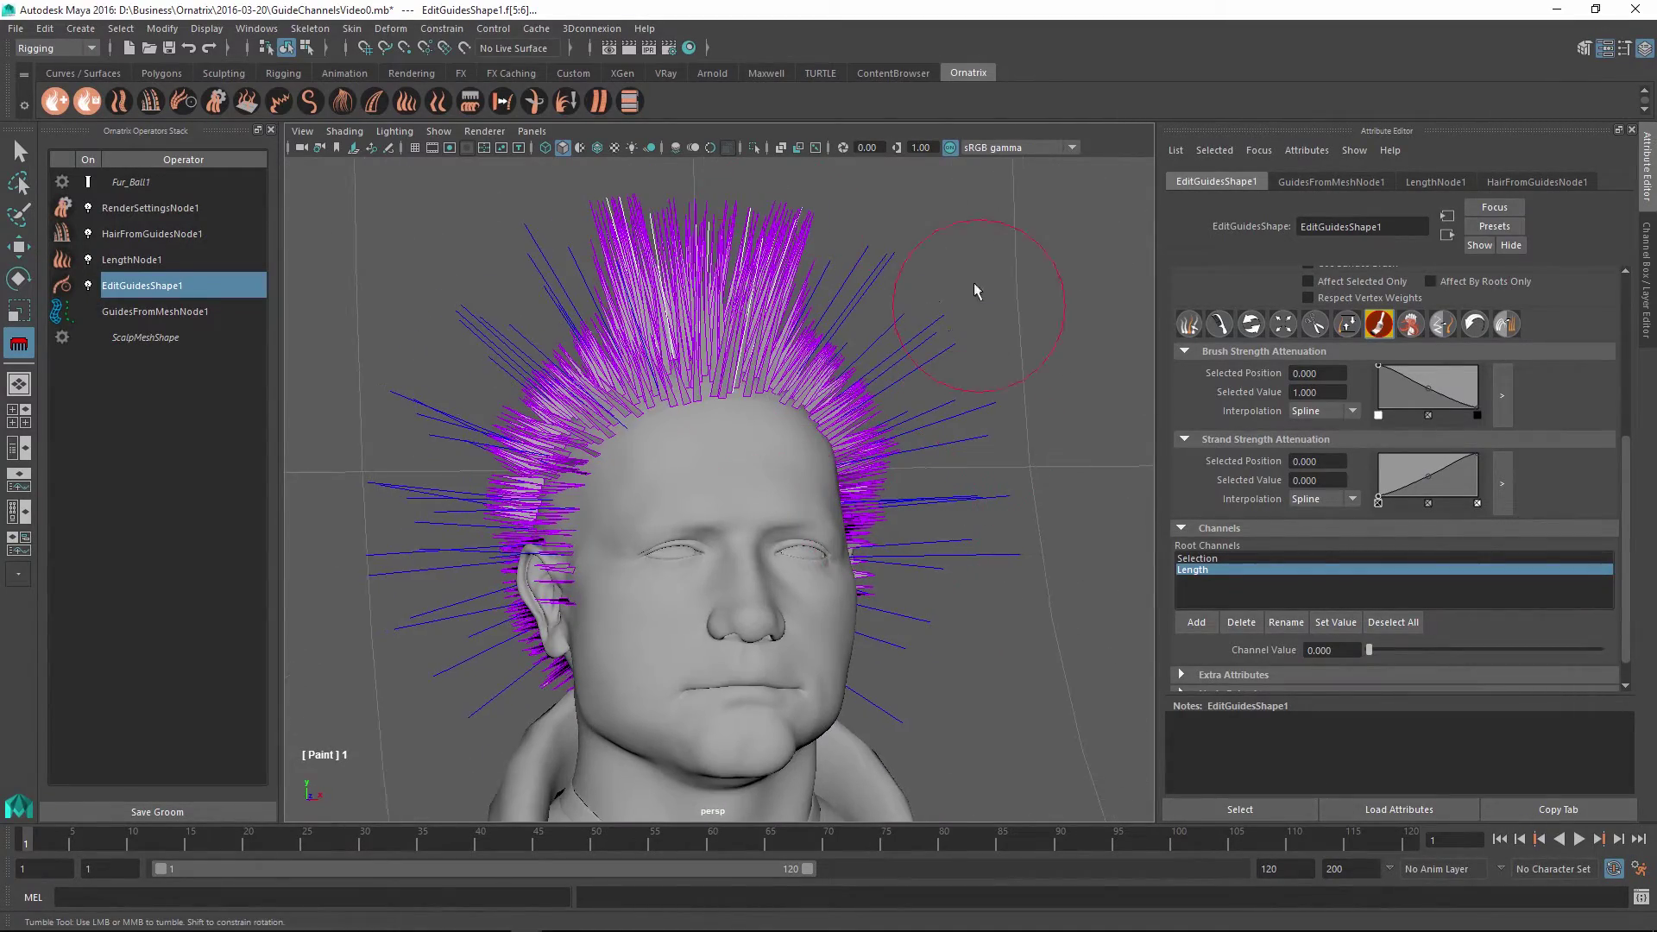
mouse_move(756, 432)
left_mouse_down("alt")
mouse_move(729, 416)
mouse_move(708, 281)
left_mouse_up("alt")
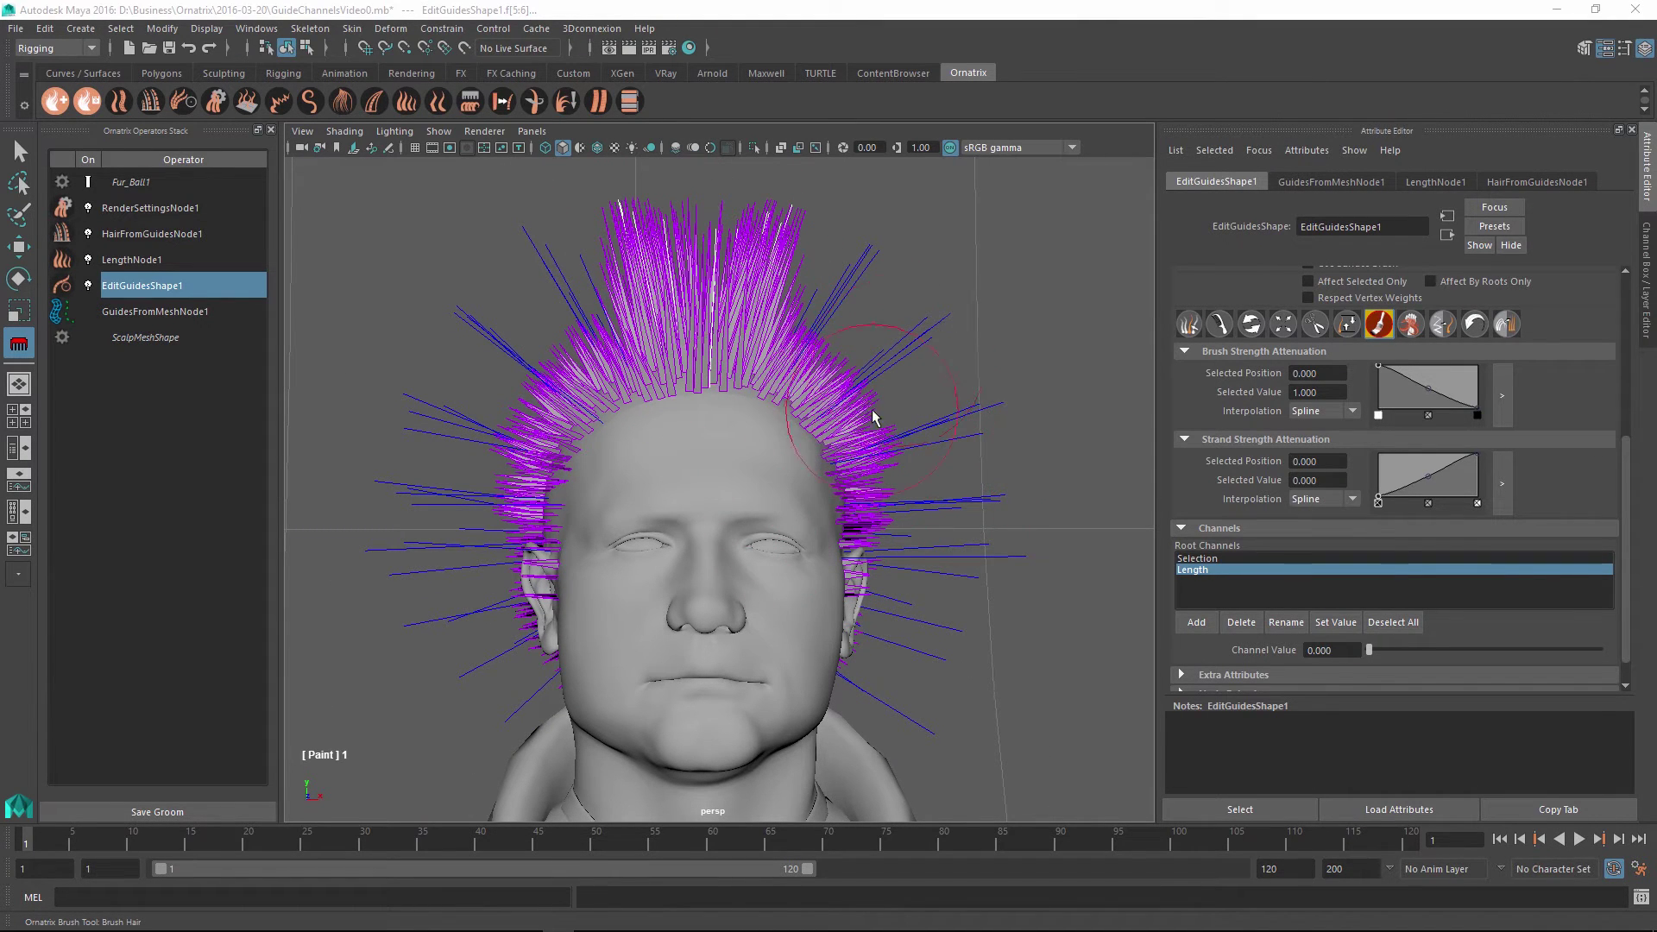
- Add a Curl operator above the HairFromGuides operator in the stack
left_click(246, 344)
left_click(123, 240)
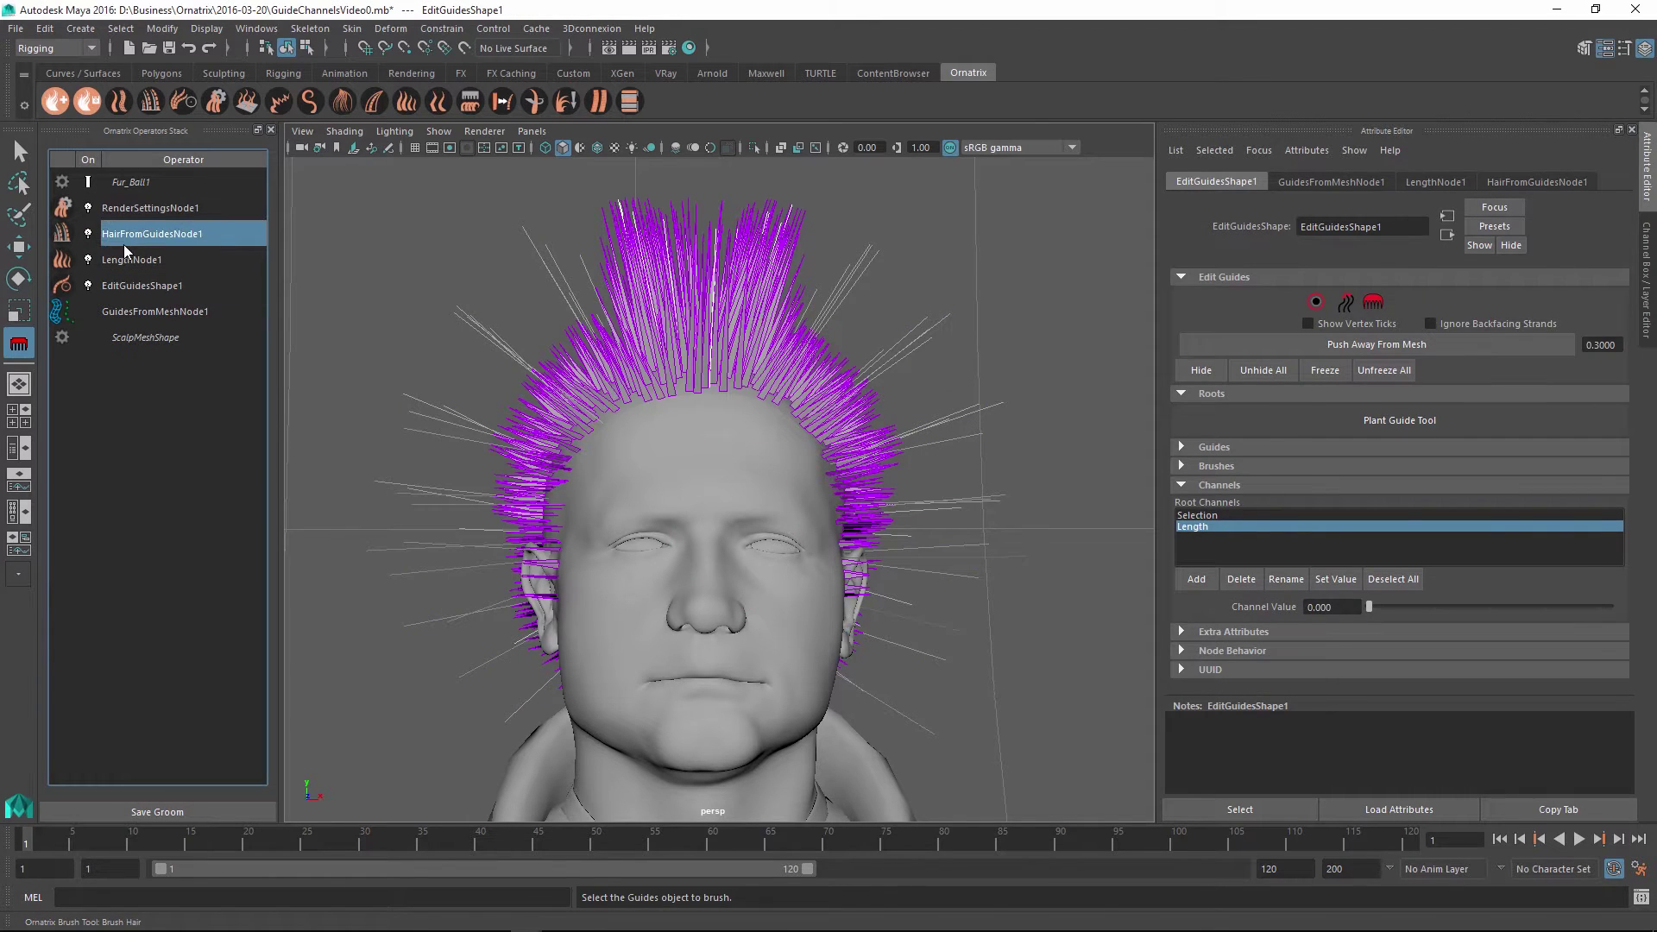
left_click(314, 102)
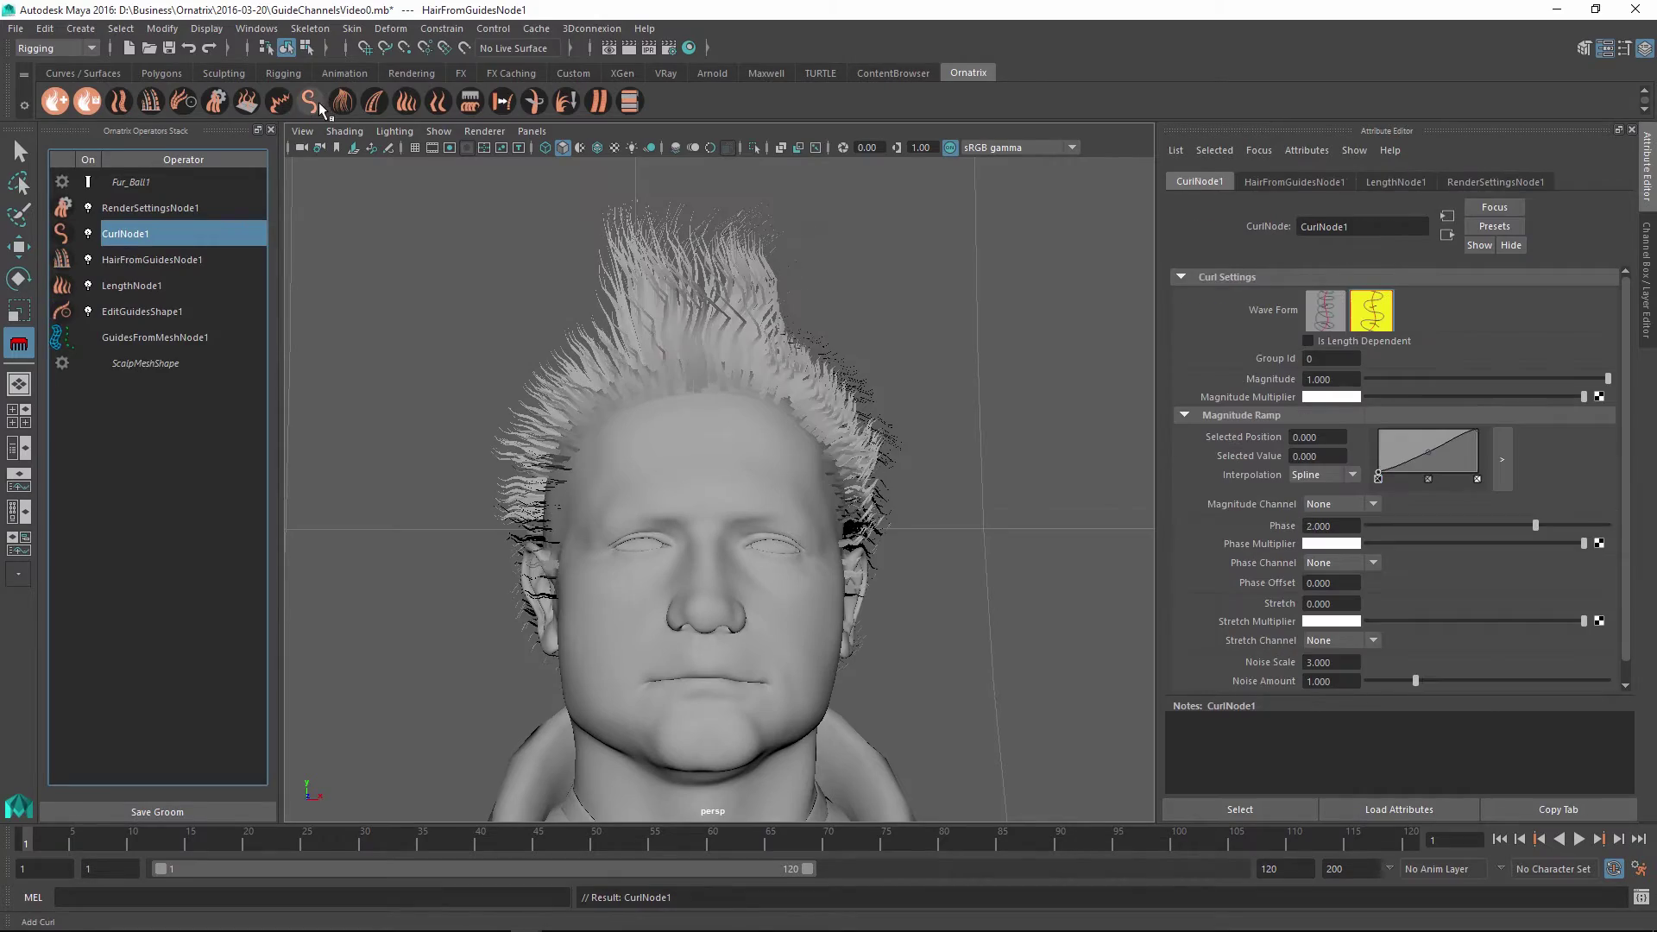
left_click_drag(685, 283, 788, 384, "alt")
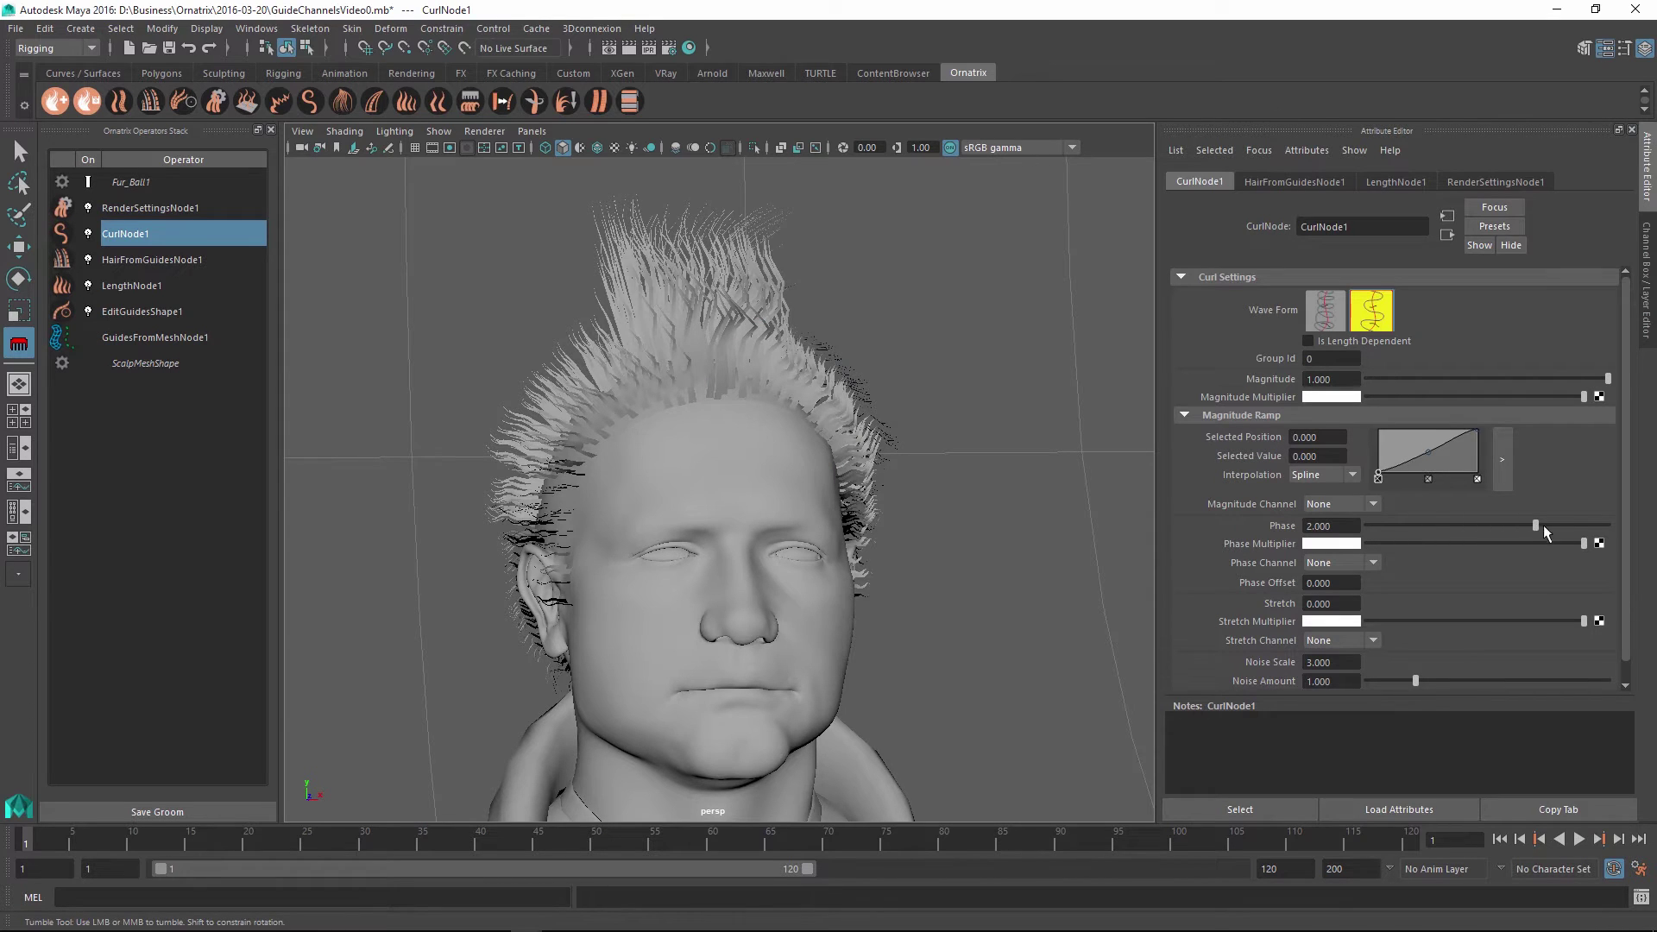
- Set the Curl operator's phase to 1.413 and its magnitude to 2.000
mouse_move(1535, 523)
left_mouse_down()
mouse_move(1494, 530)
mouse_move(1524, 535)
left_mouse_up()
key("y")
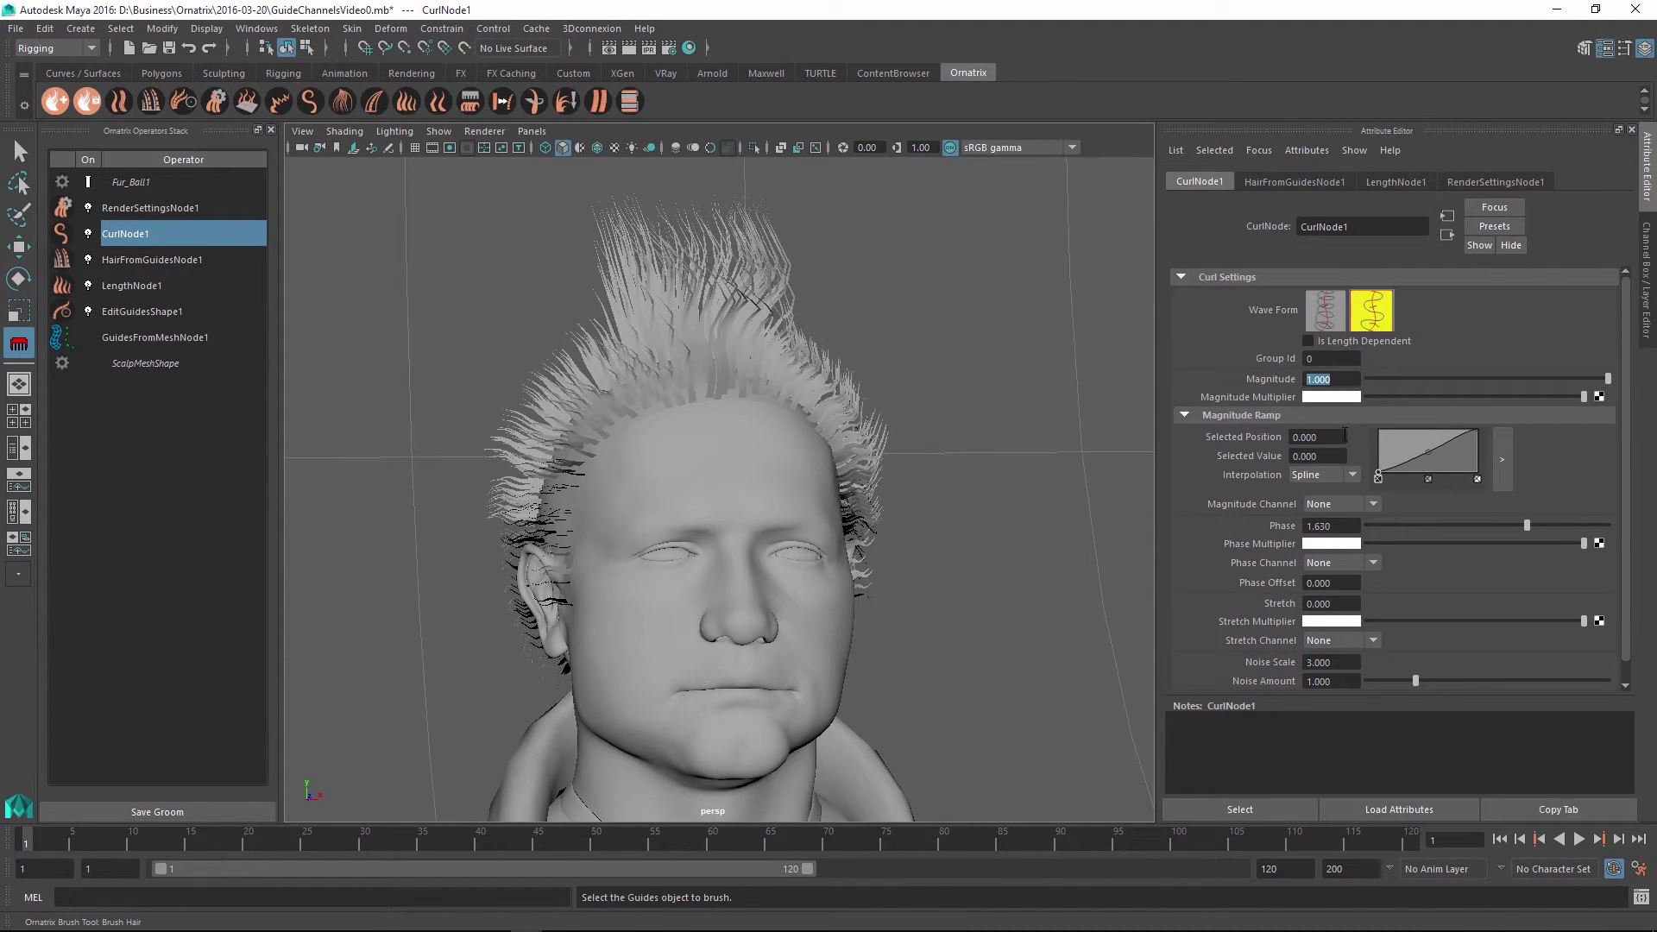
type("2")
key("Return")
left_click_drag(747, 418, 832, 380, "alt")
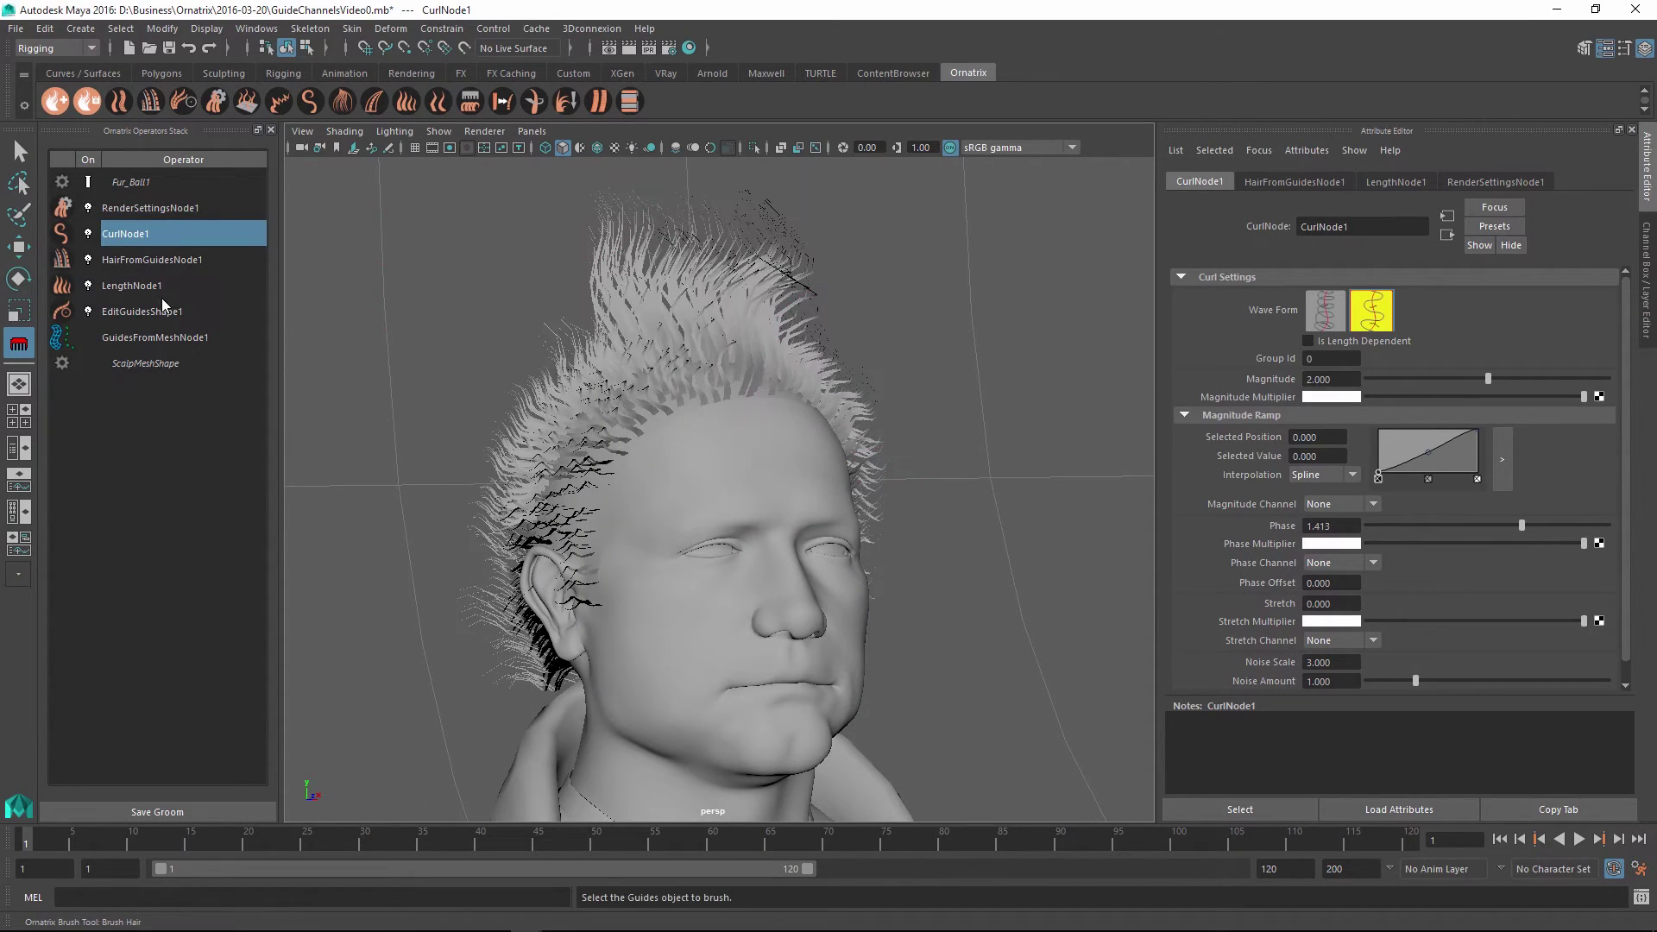
- Add a root channel named LongCurls to the EditGuides operator
left_click(143, 311)
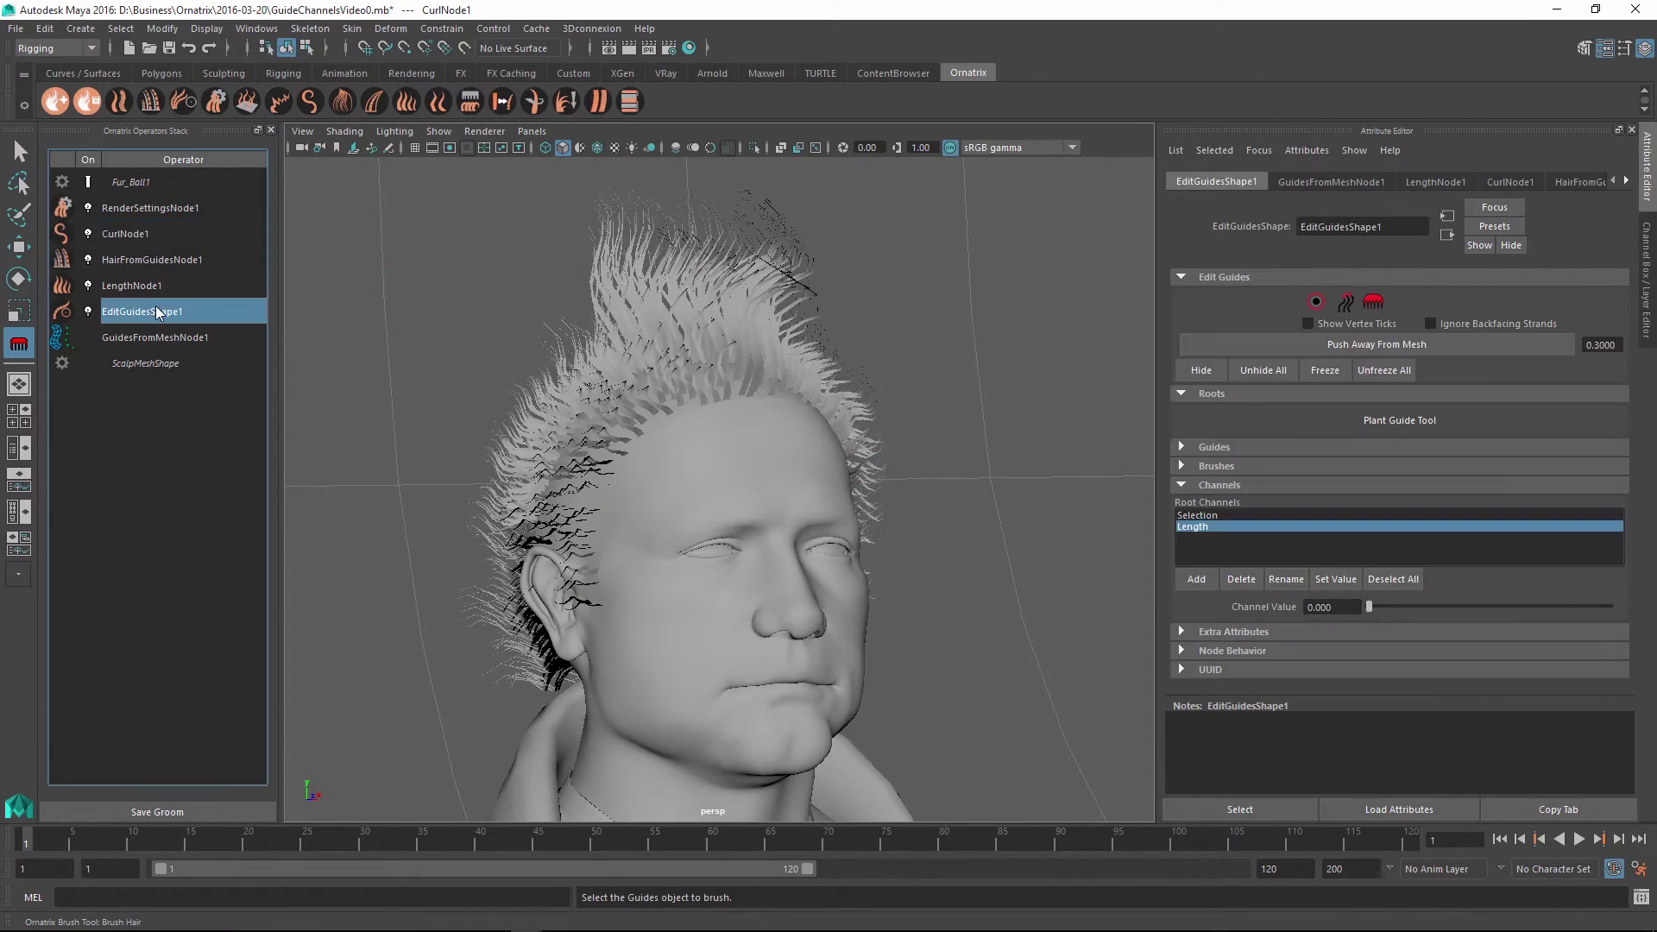
left_click(1196, 579)
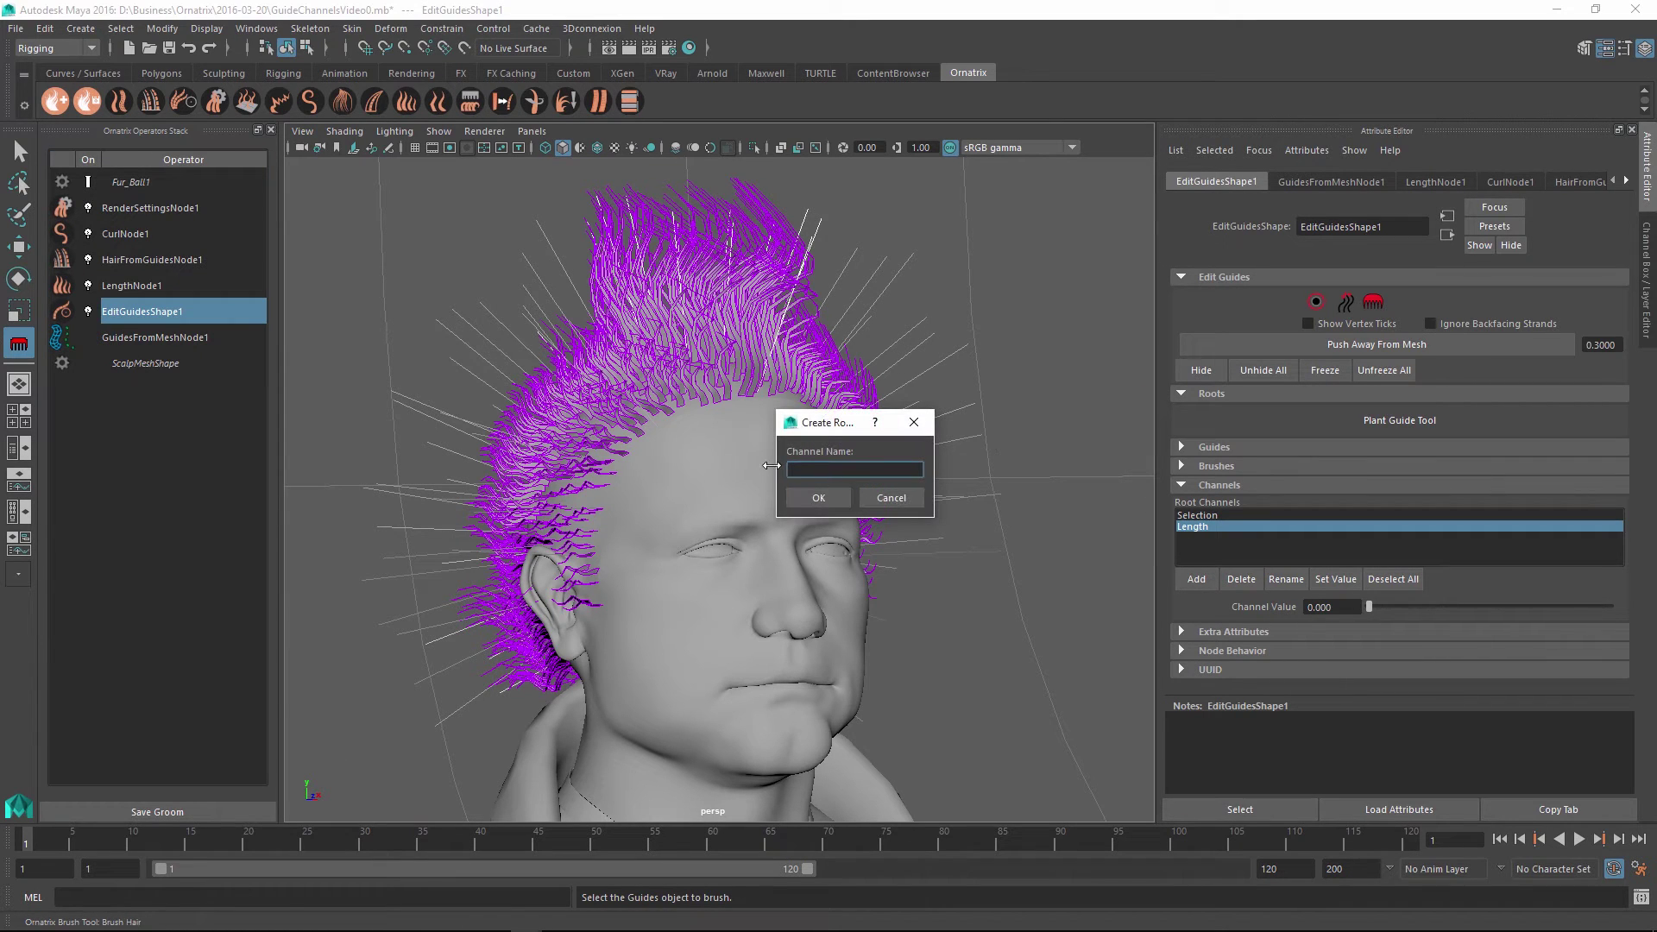
type("LongCurls")
left_click(817, 498)
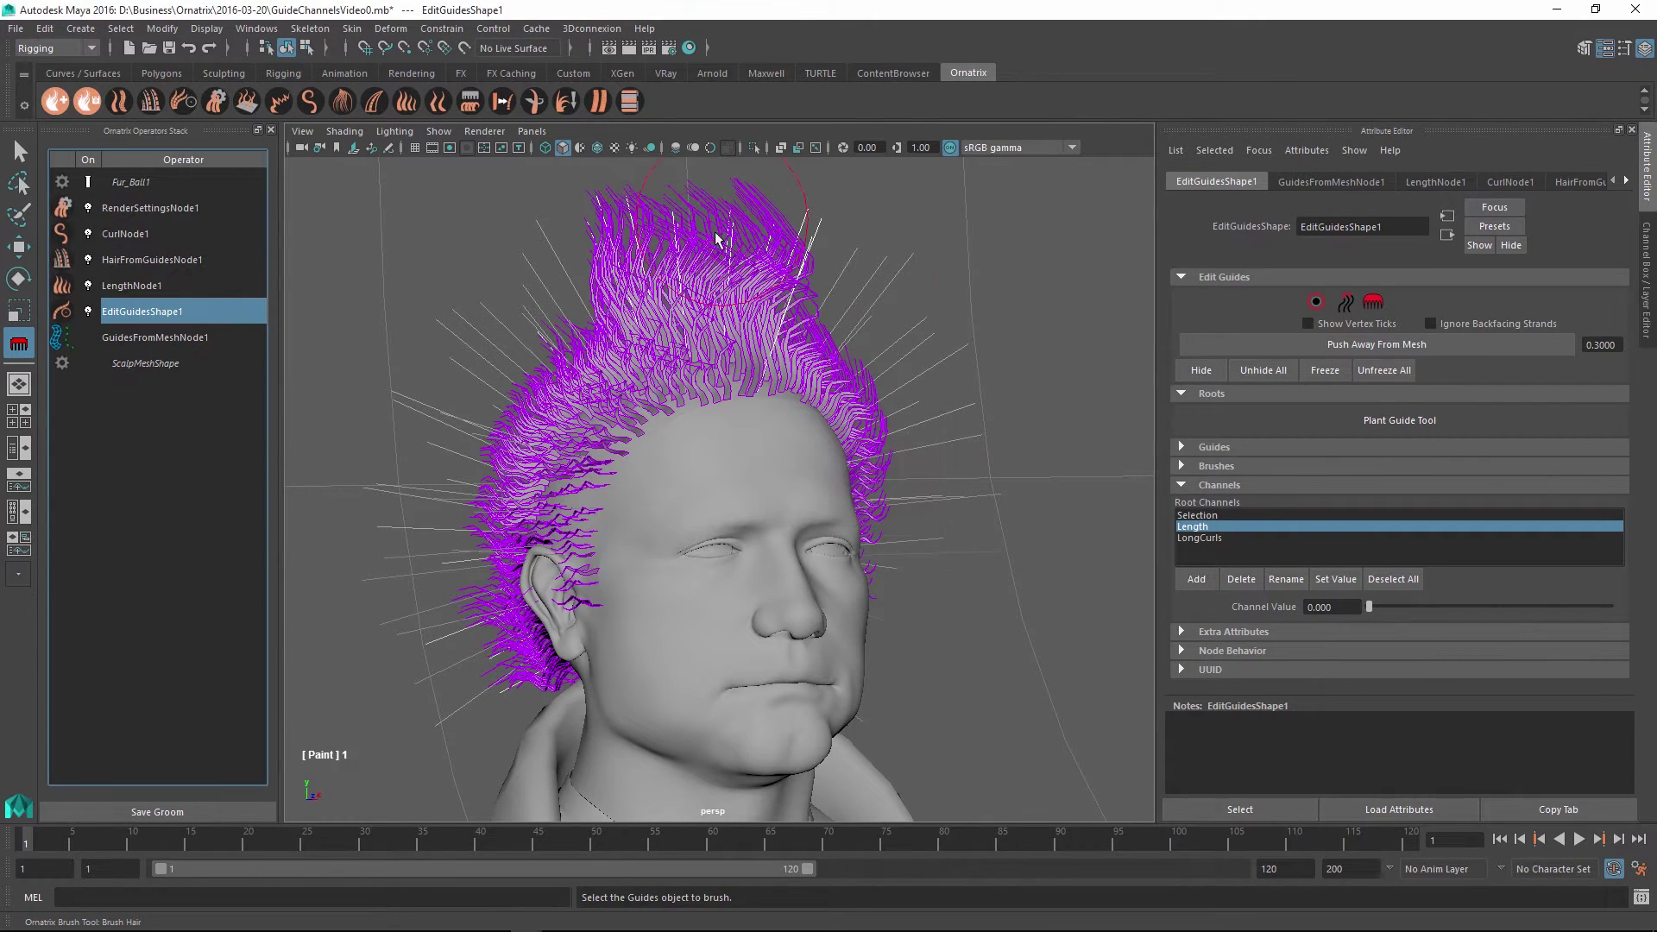
left_click_drag(649, 259, 720, 202, "alt")
left_click_drag(733, 310, 652, 251, "alt")
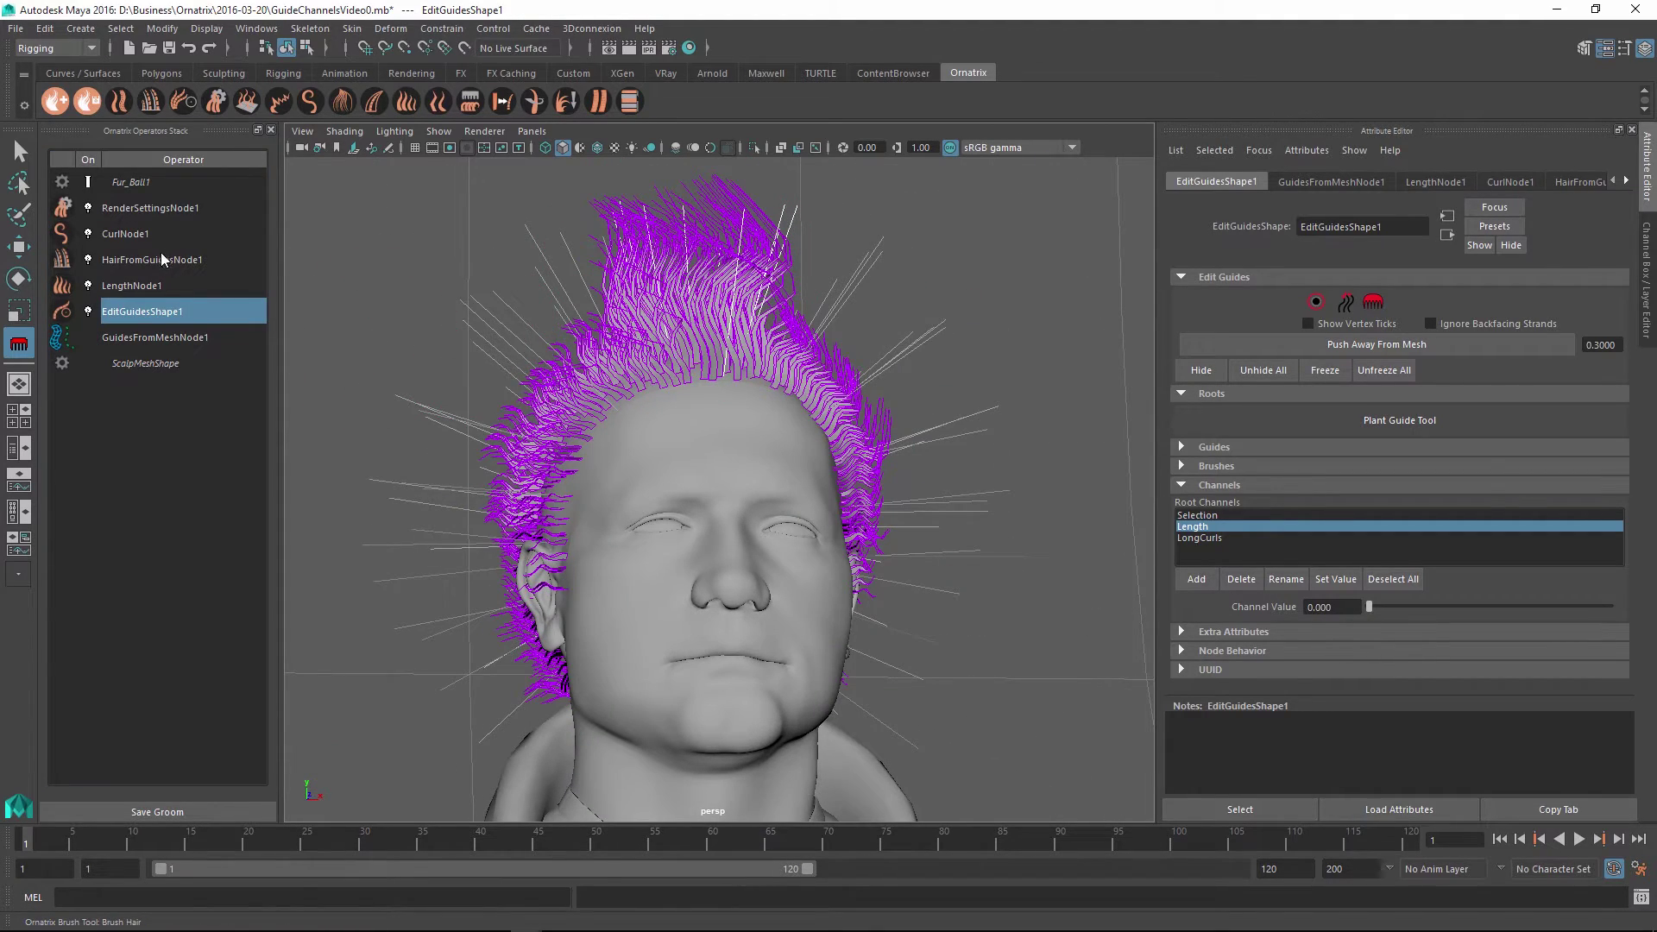
- Set the Curl operator's magnitude channel to LongCurls
left_click(125, 234)
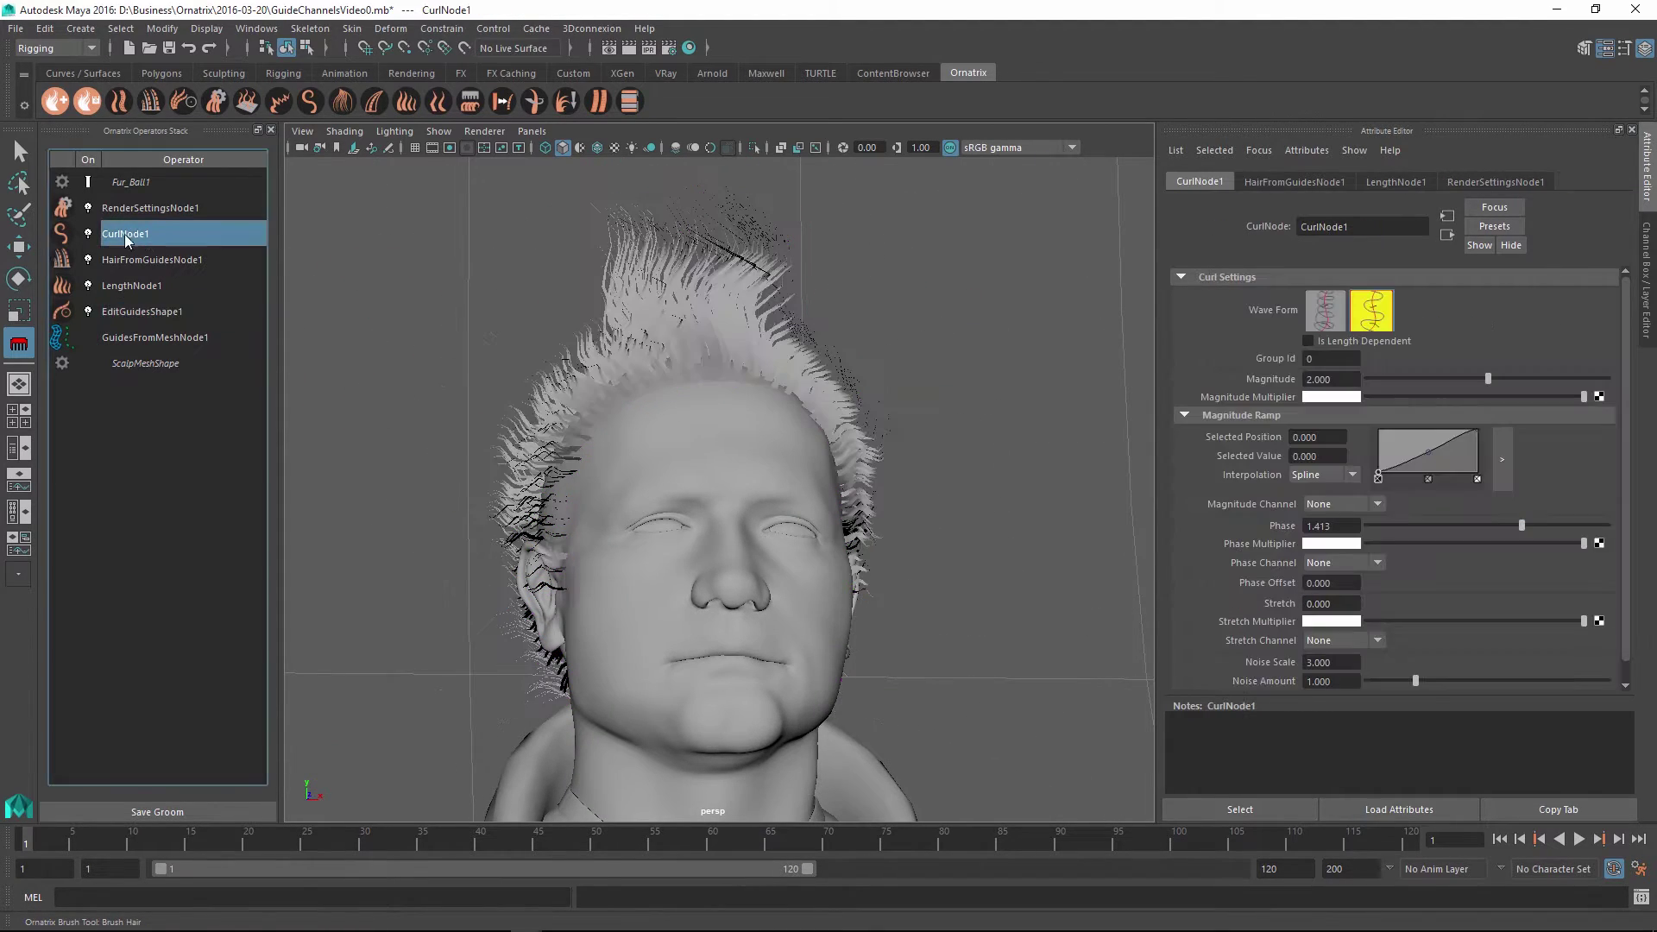
left_click(1366, 504)
left_click(1349, 573)
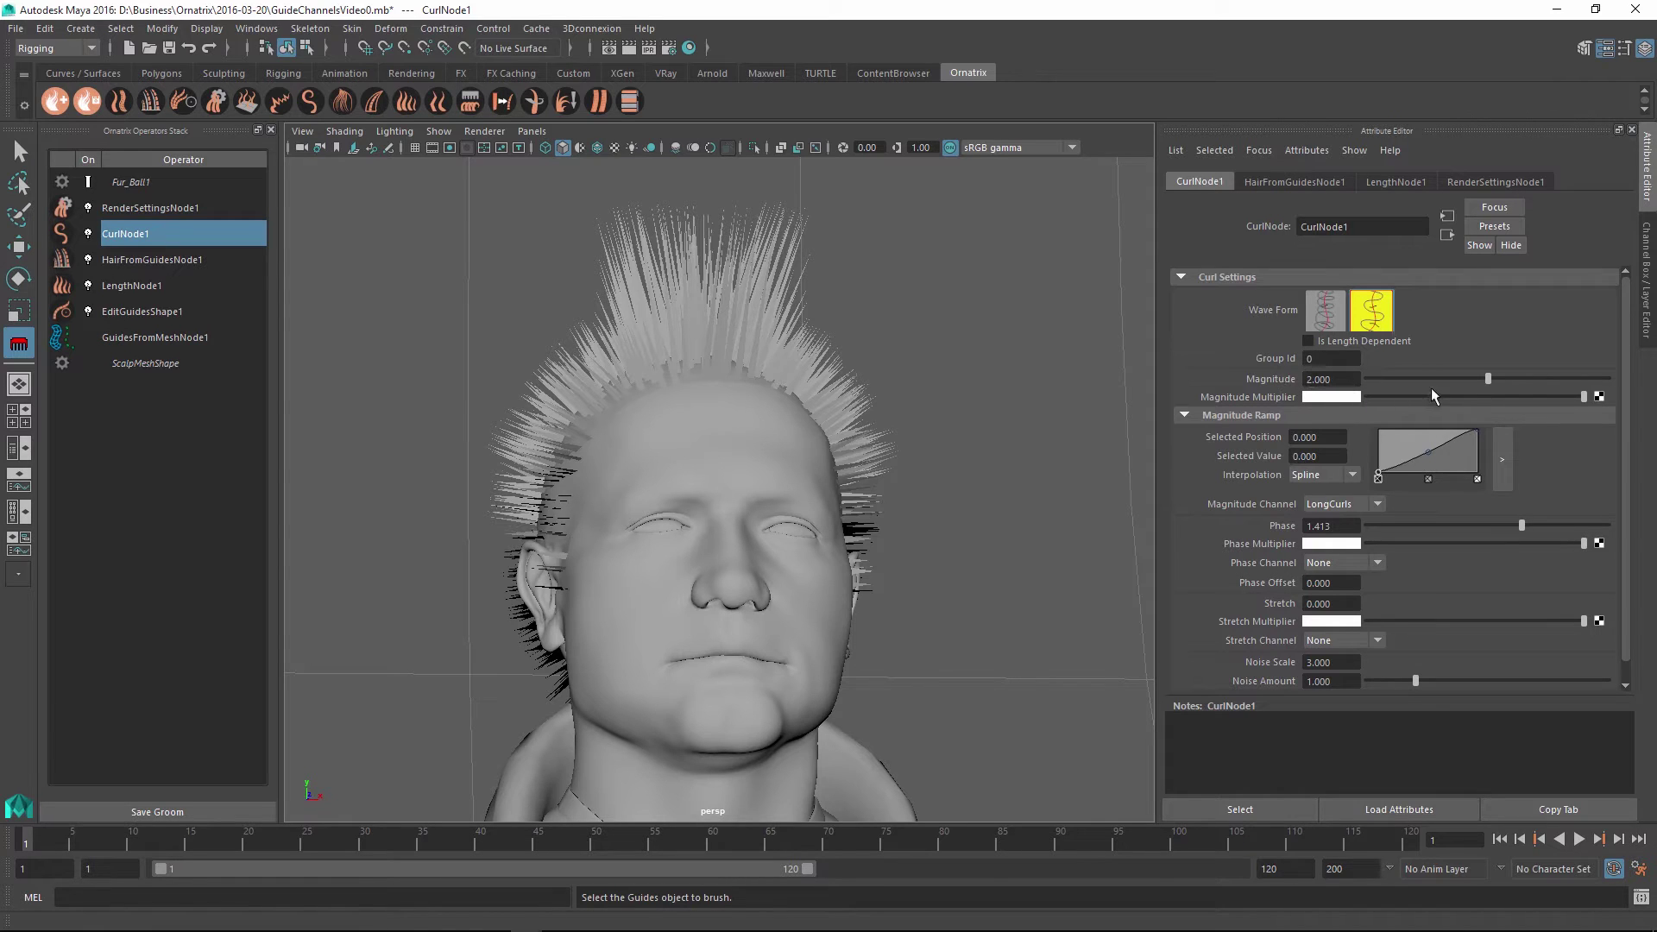
- Return to the EditGuides operator and select the guides in the Mohawk quick select set
left_click(142, 312)
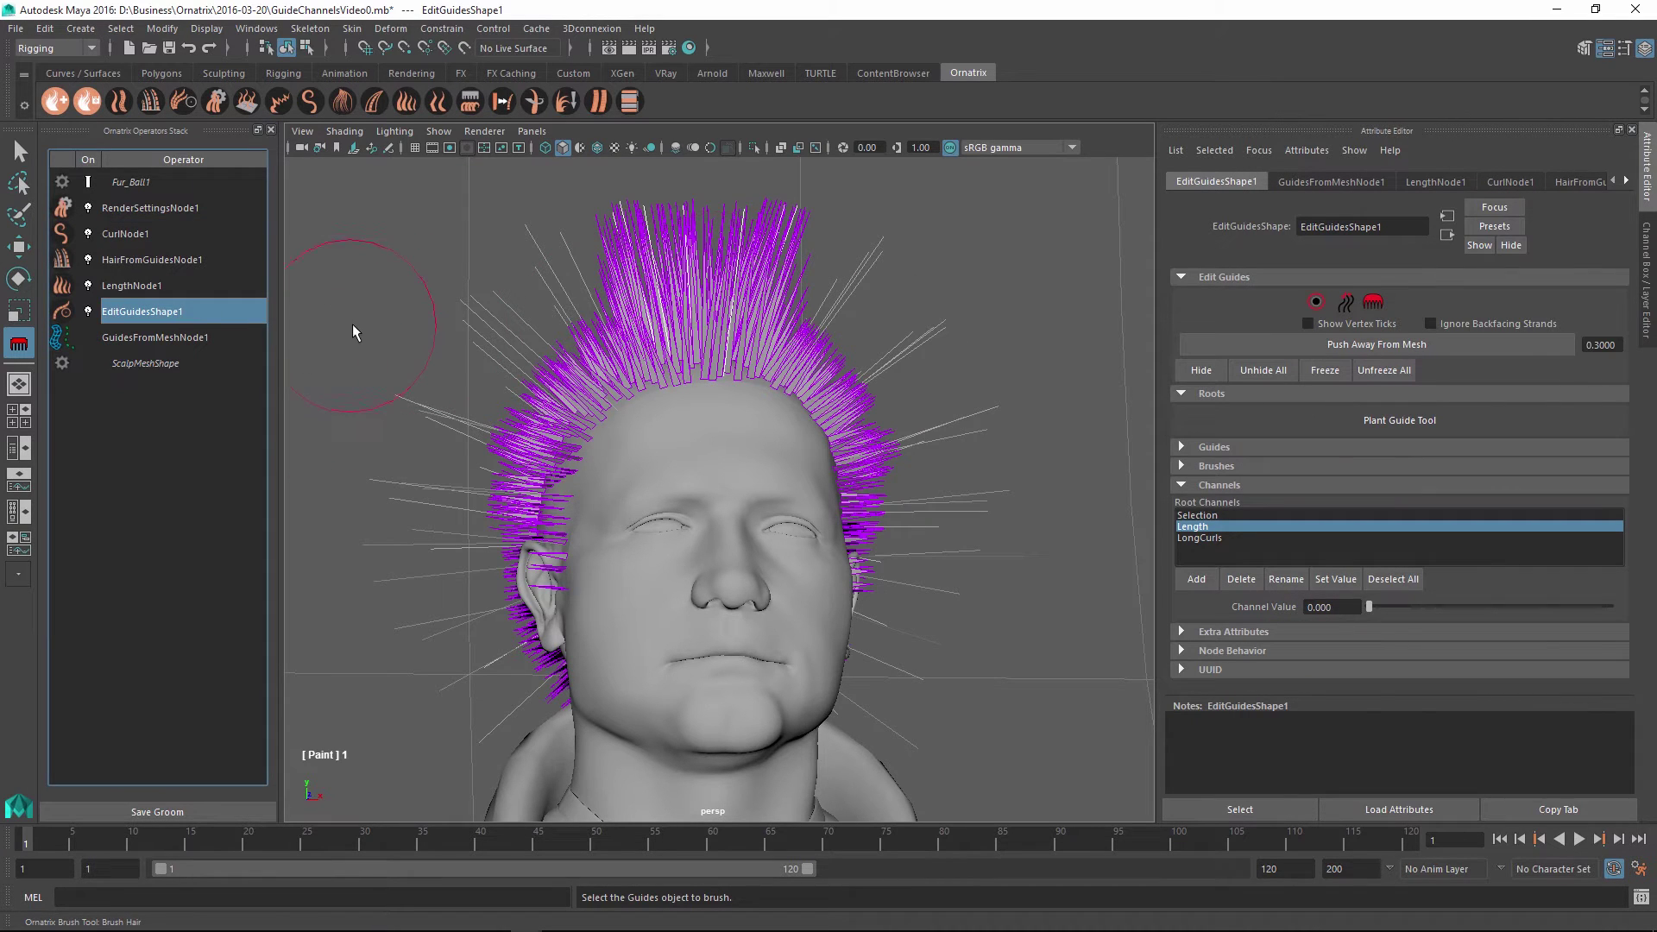
left_click(162, 29)
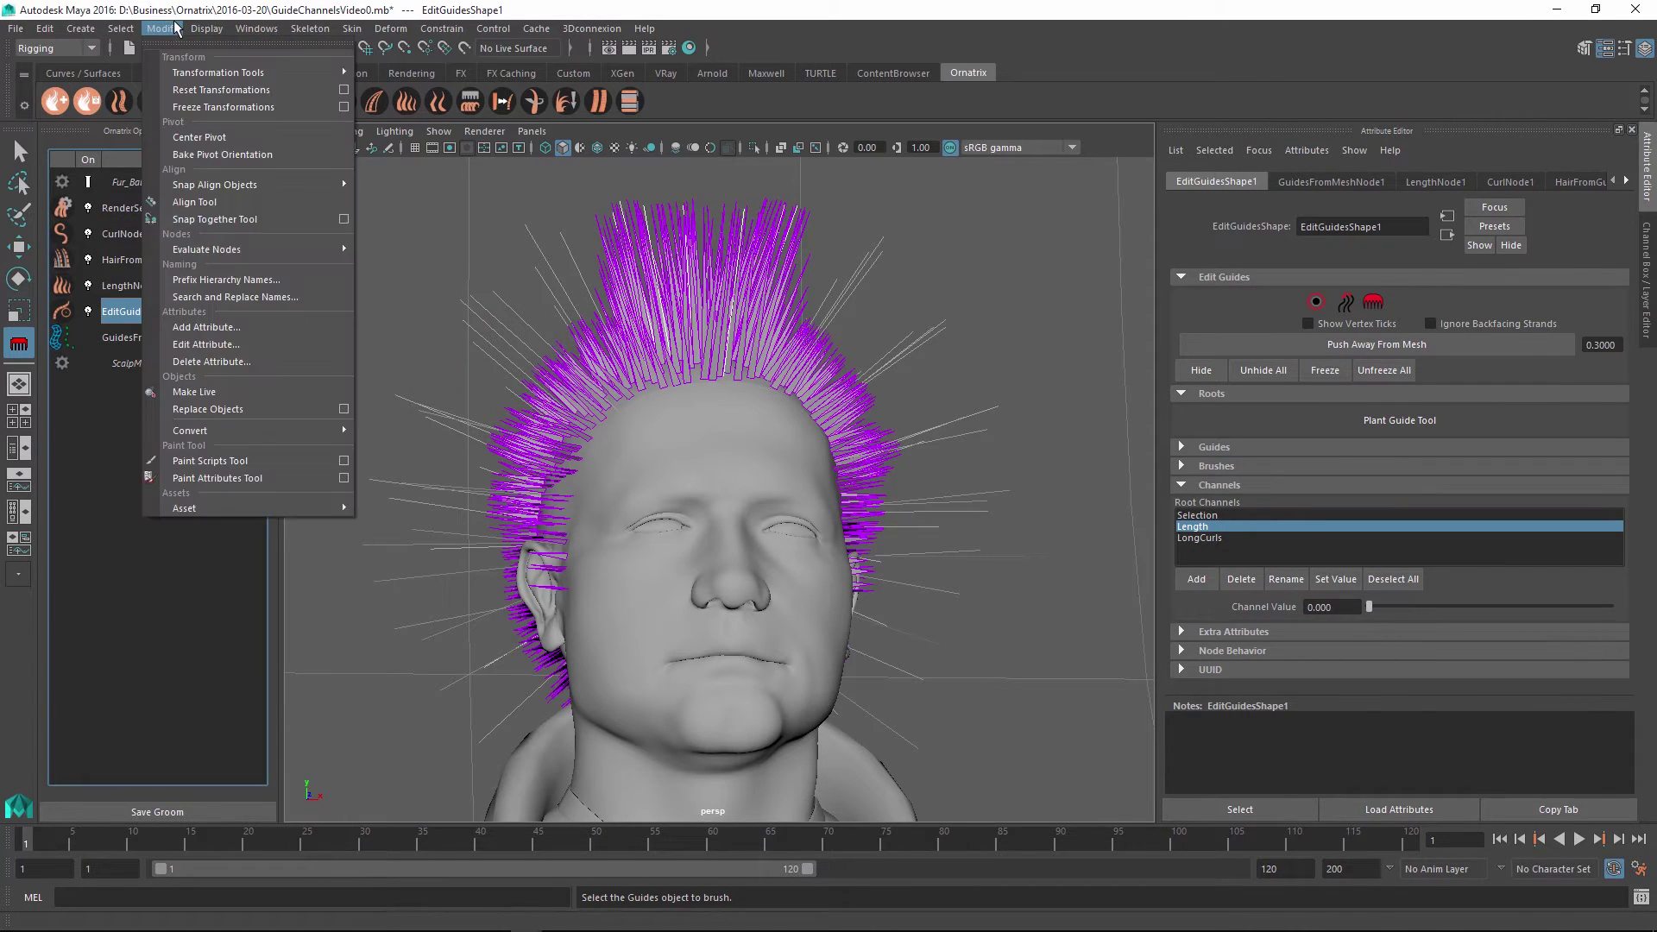
mouse_move(132, 30)
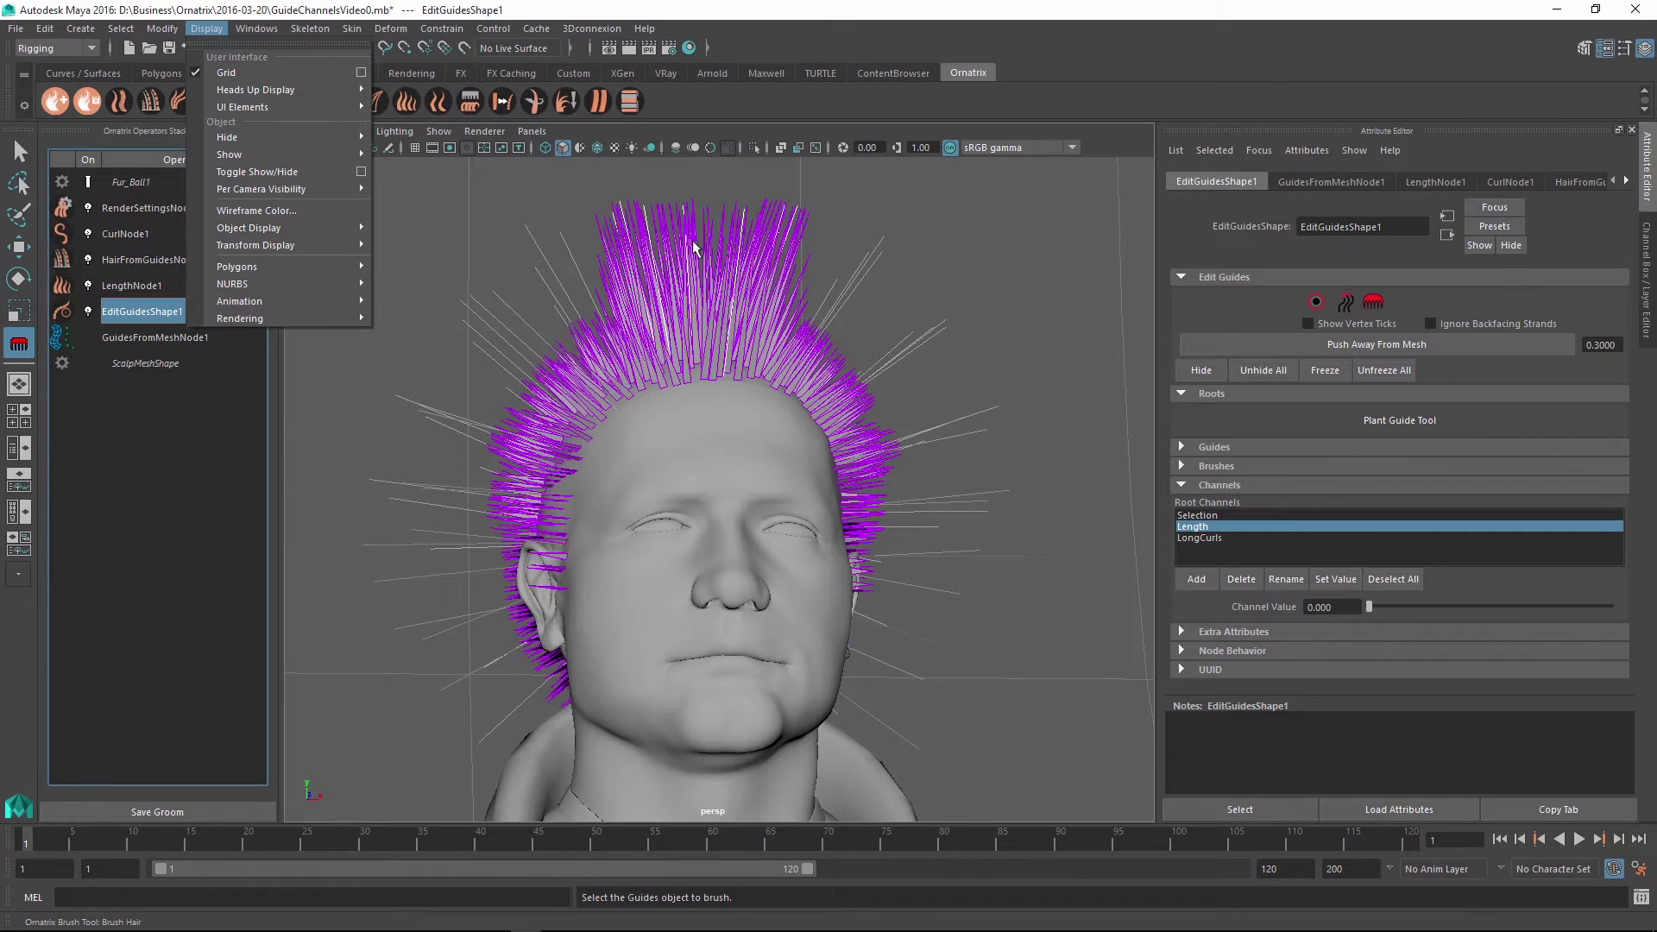
mouse_move(239, 212)
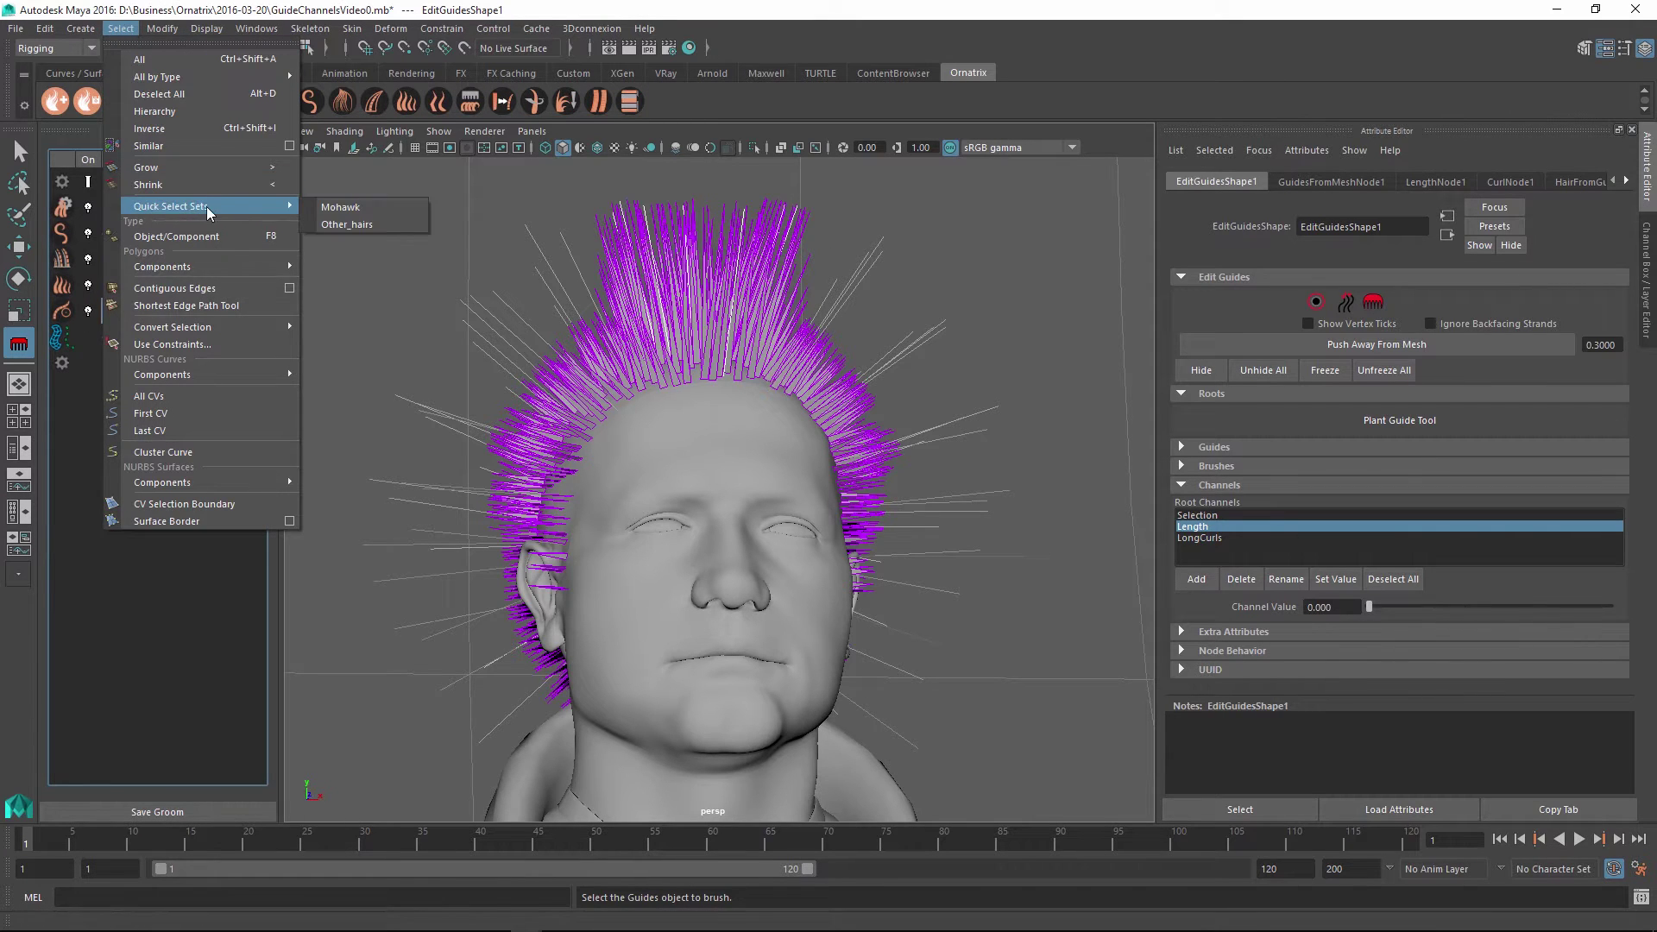
left_click(379, 207)
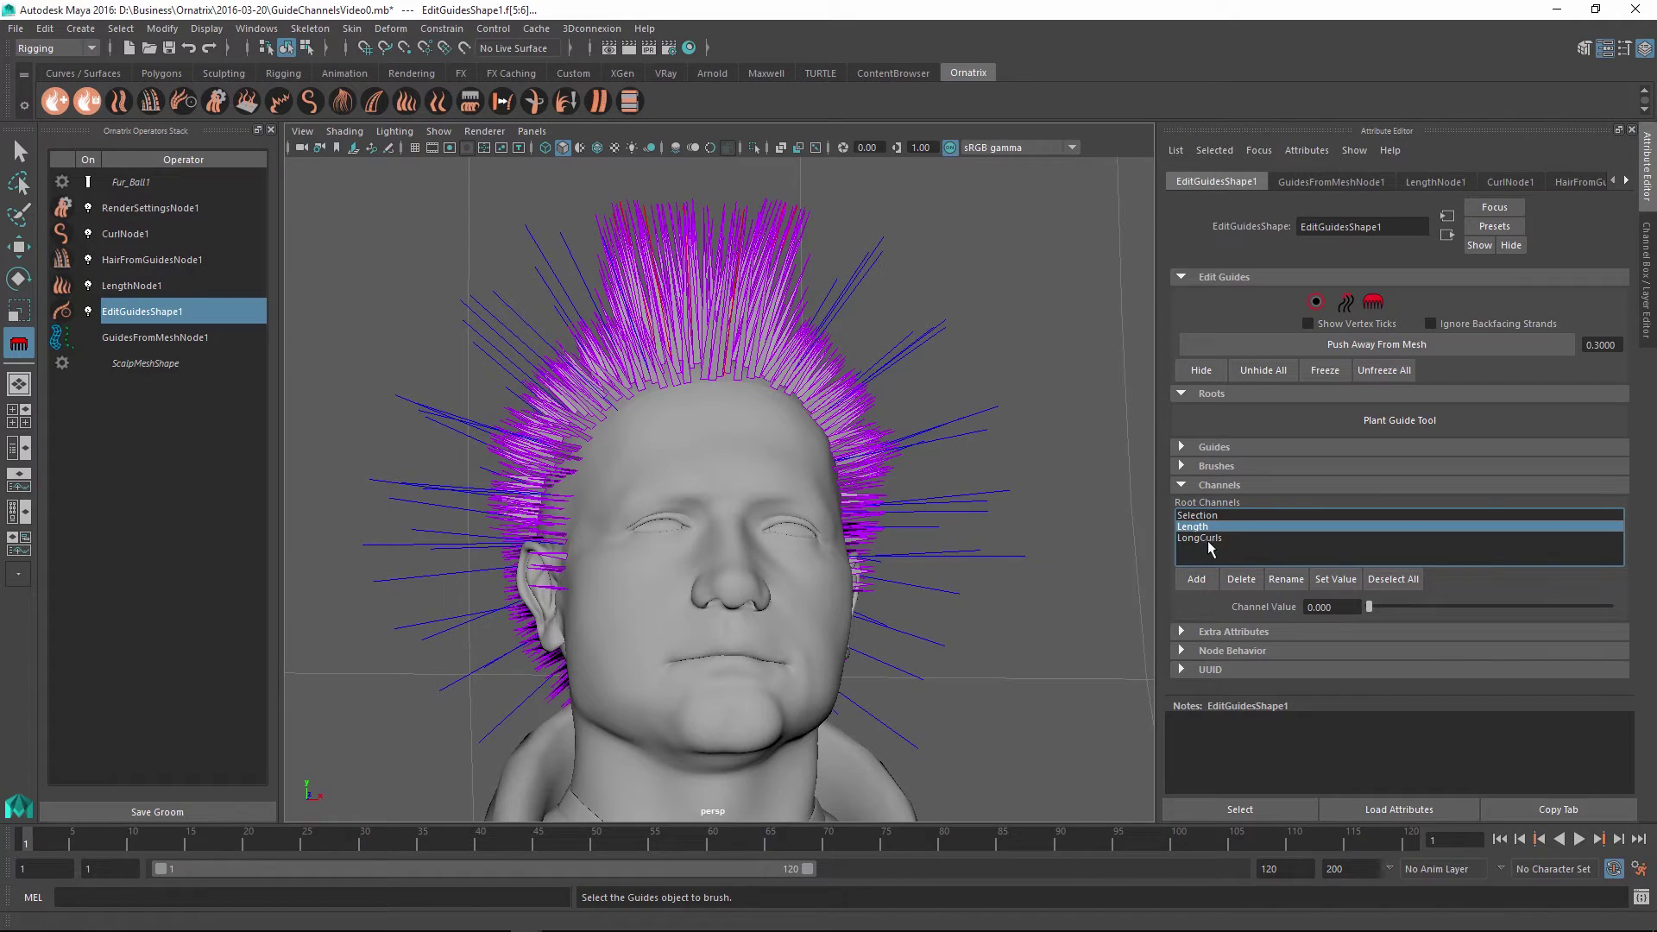
- Set the LongCurls channel value of the selected mohawk guides to 1.000
left_click(1209, 538)
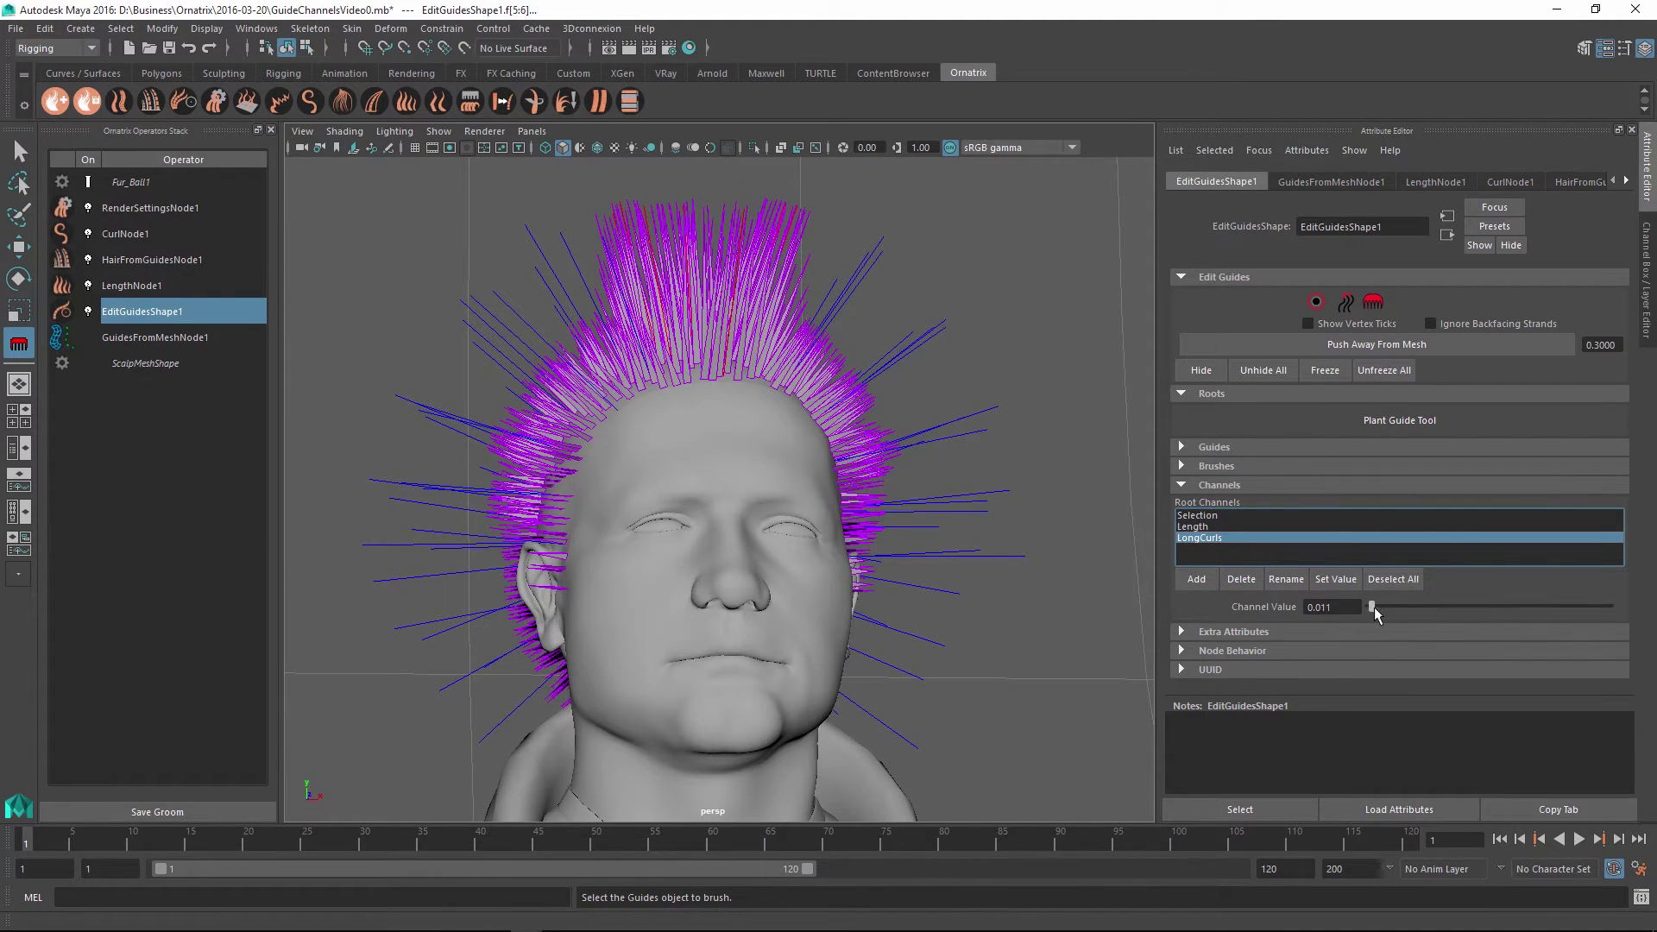
mouse_move(996, 459)
left_mouse_down("alt")
mouse_move(854, 436)
mouse_move(600, 296)
left_mouse_up("alt")
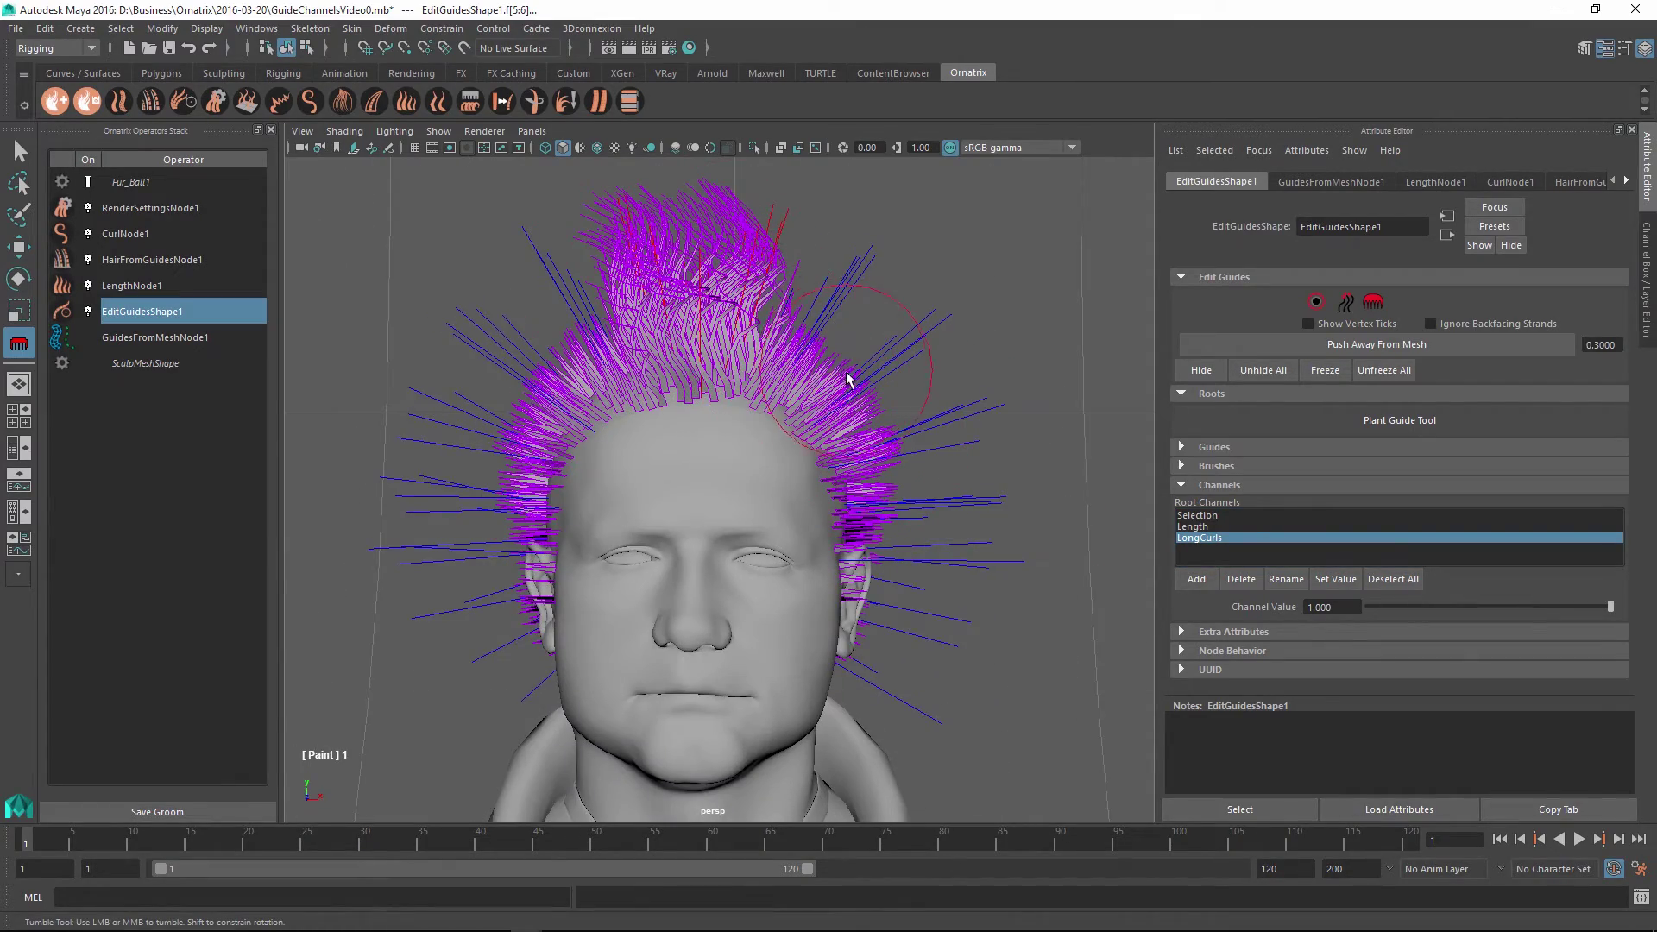
mouse_move(843, 381)
left_mouse_down("alt")
mouse_move(742, 381)
mouse_move(854, 374)
left_mouse_up("alt")
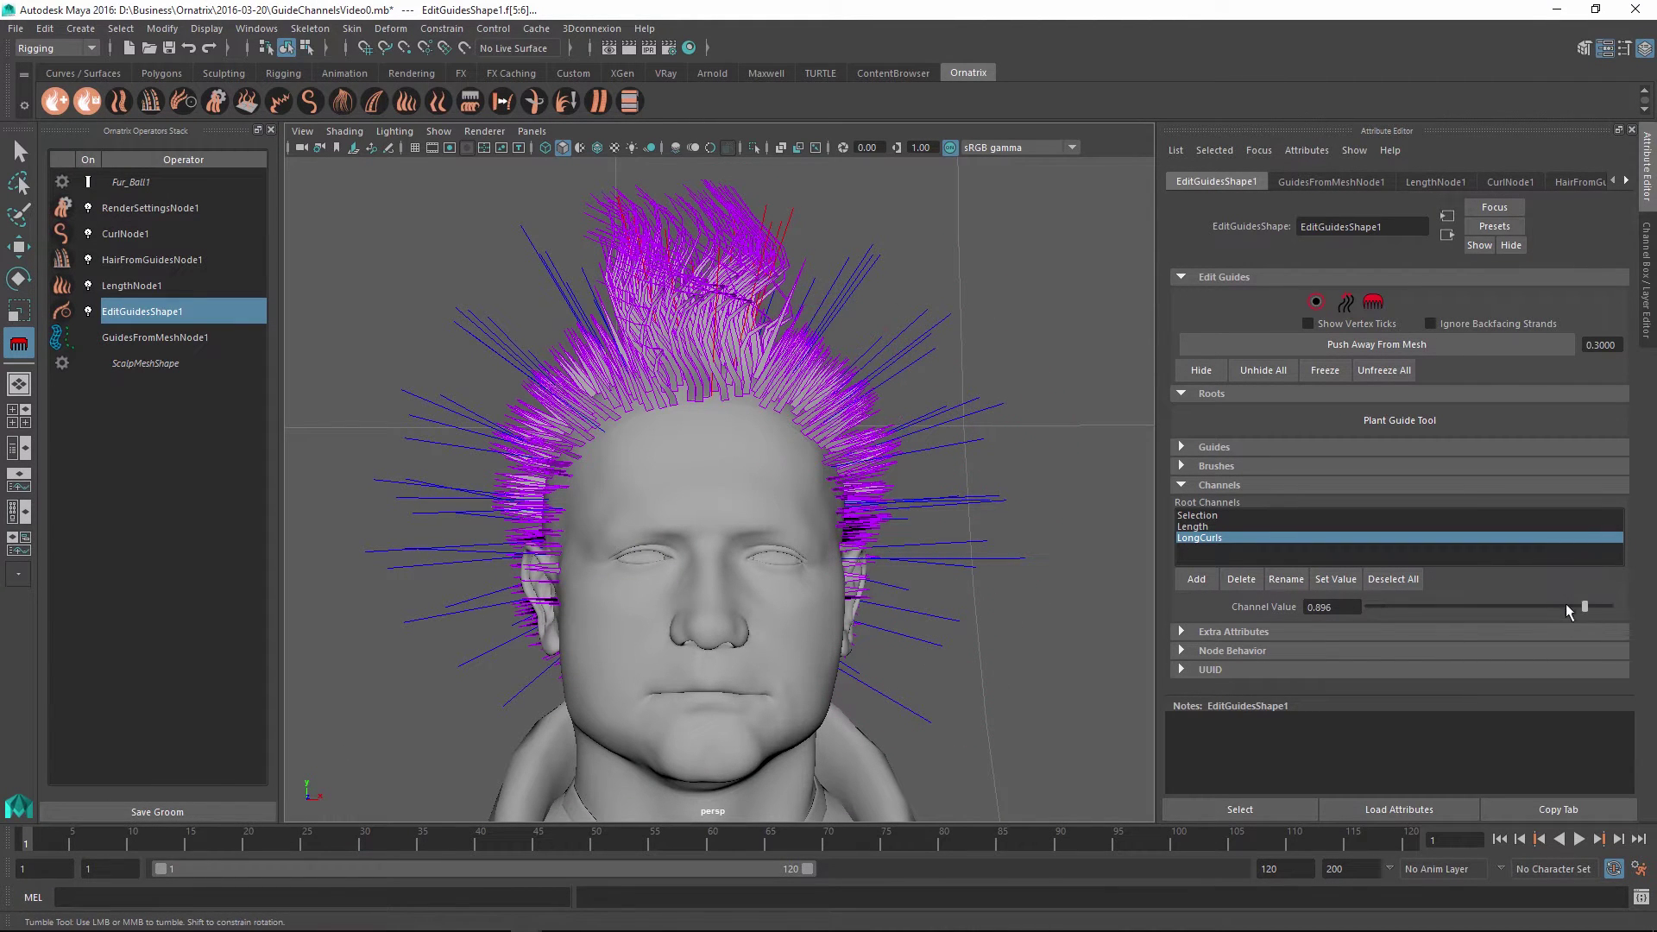
left_click_drag(1550, 606, 1488, 609)
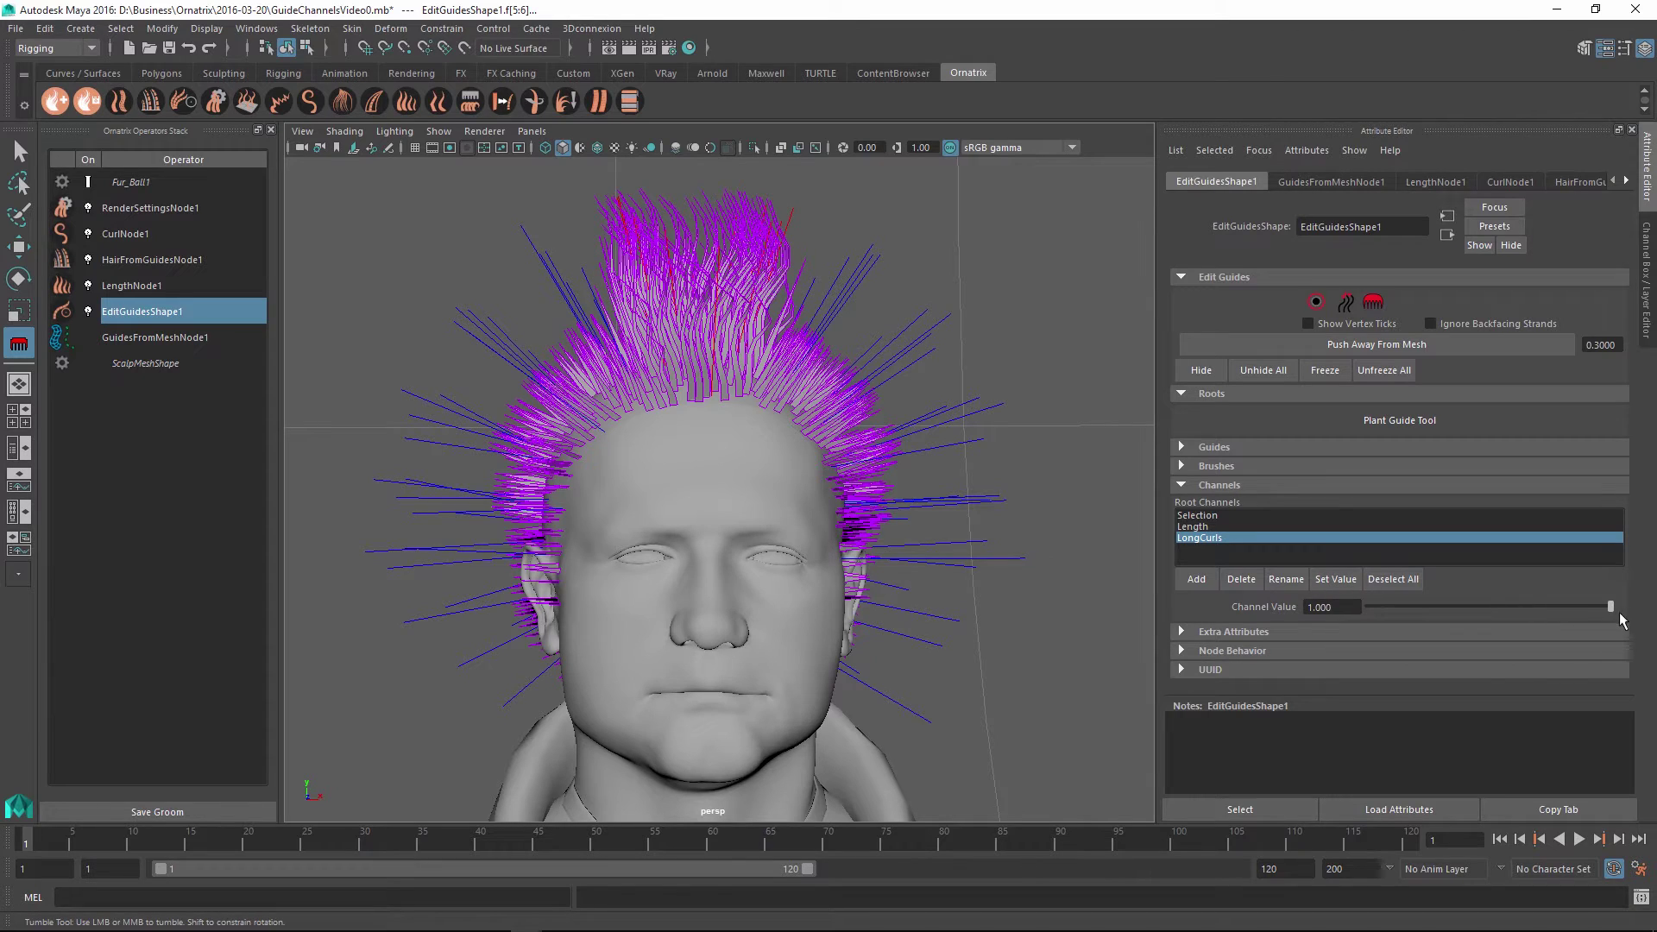
- Brush a LongCurls channel value of 0.000 onto the guides along the mohawk, from the front to the back of the head
left_click(1373, 302)
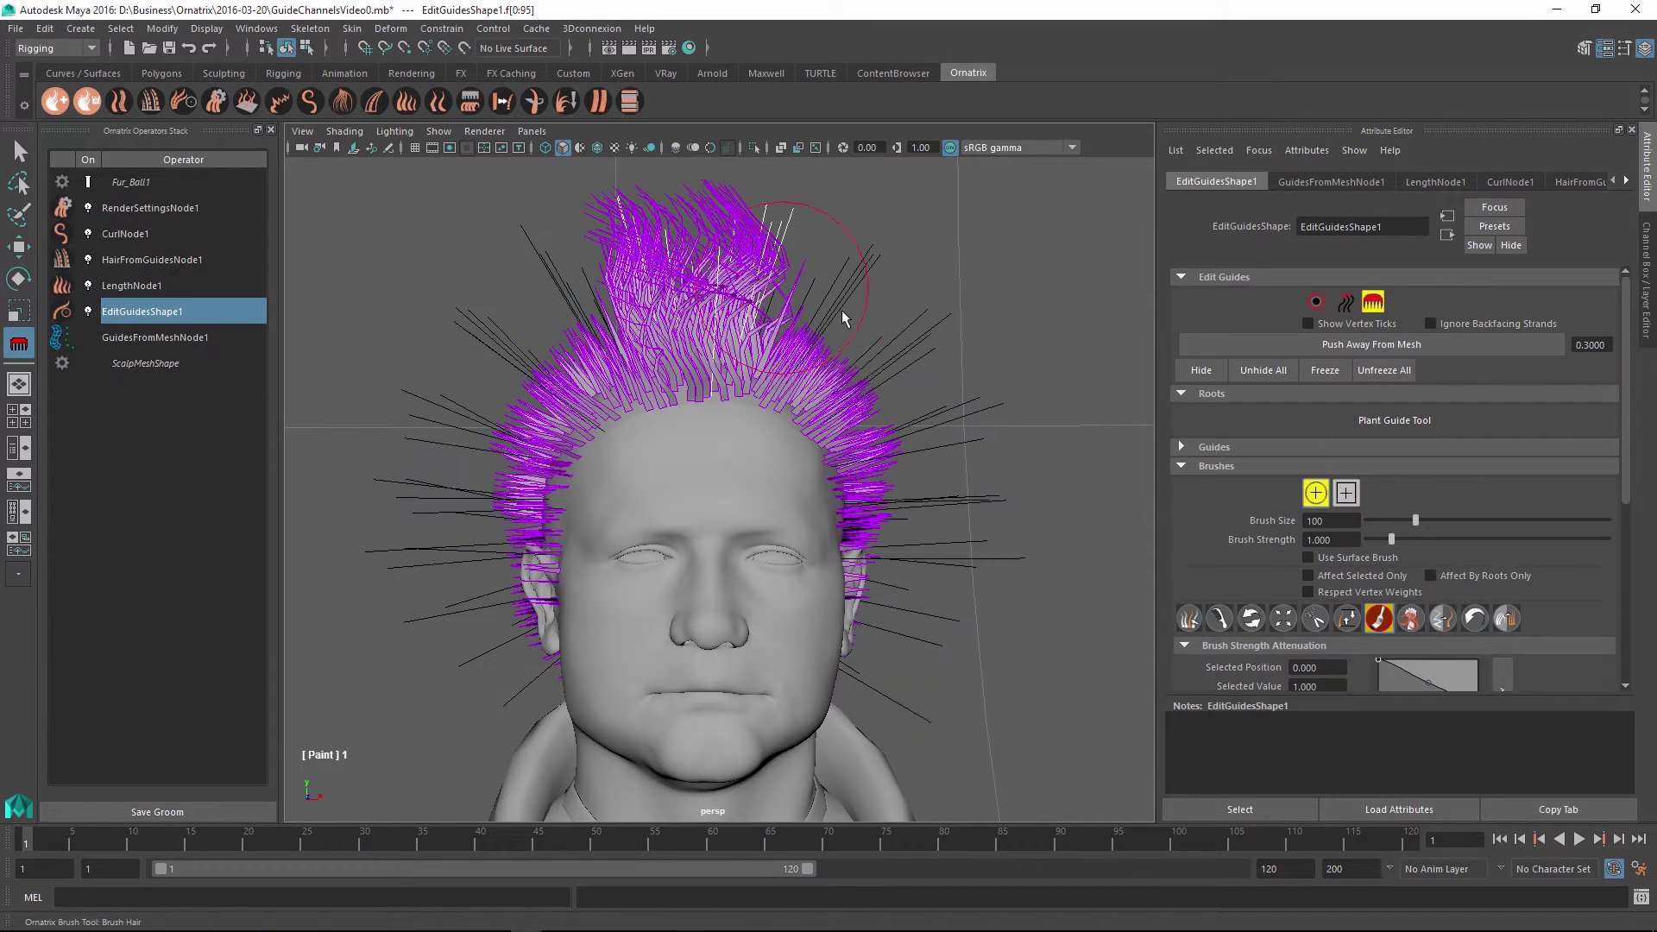
scroll(1510, 652, "down", 5)
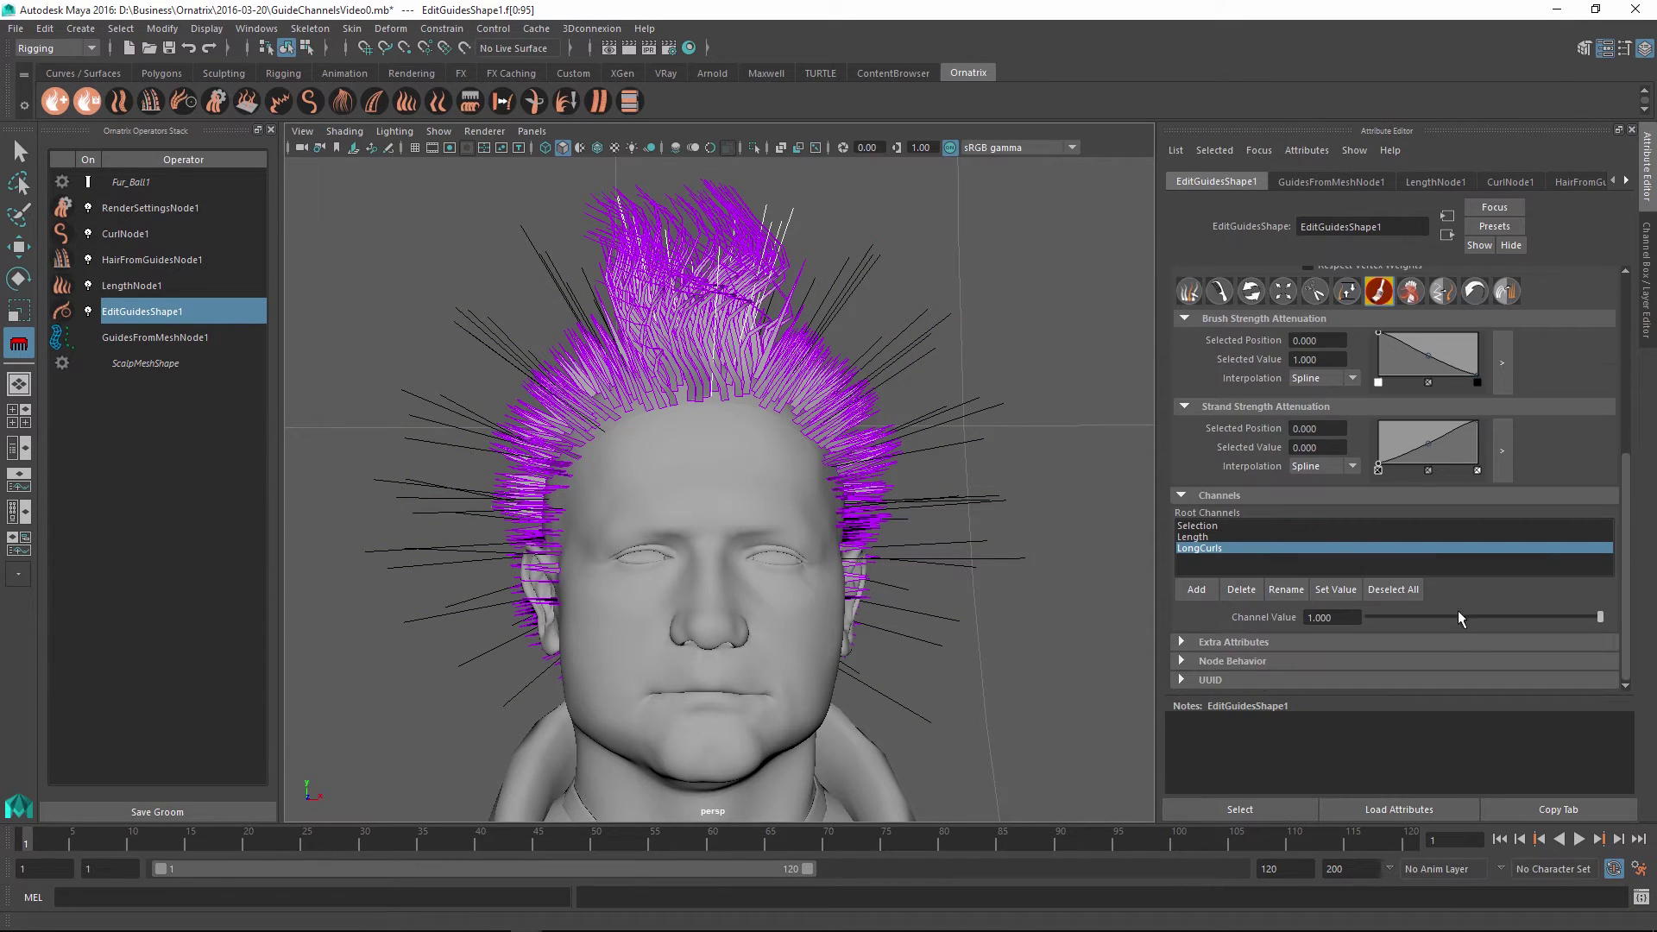
left_click_drag(1346, 618, 1346, 618)
mouse_move(843, 272)
left_mouse_down()
mouse_move(592, 280)
mouse_move(645, 320)
mouse_move(1001, 452)
left_mouse_up()
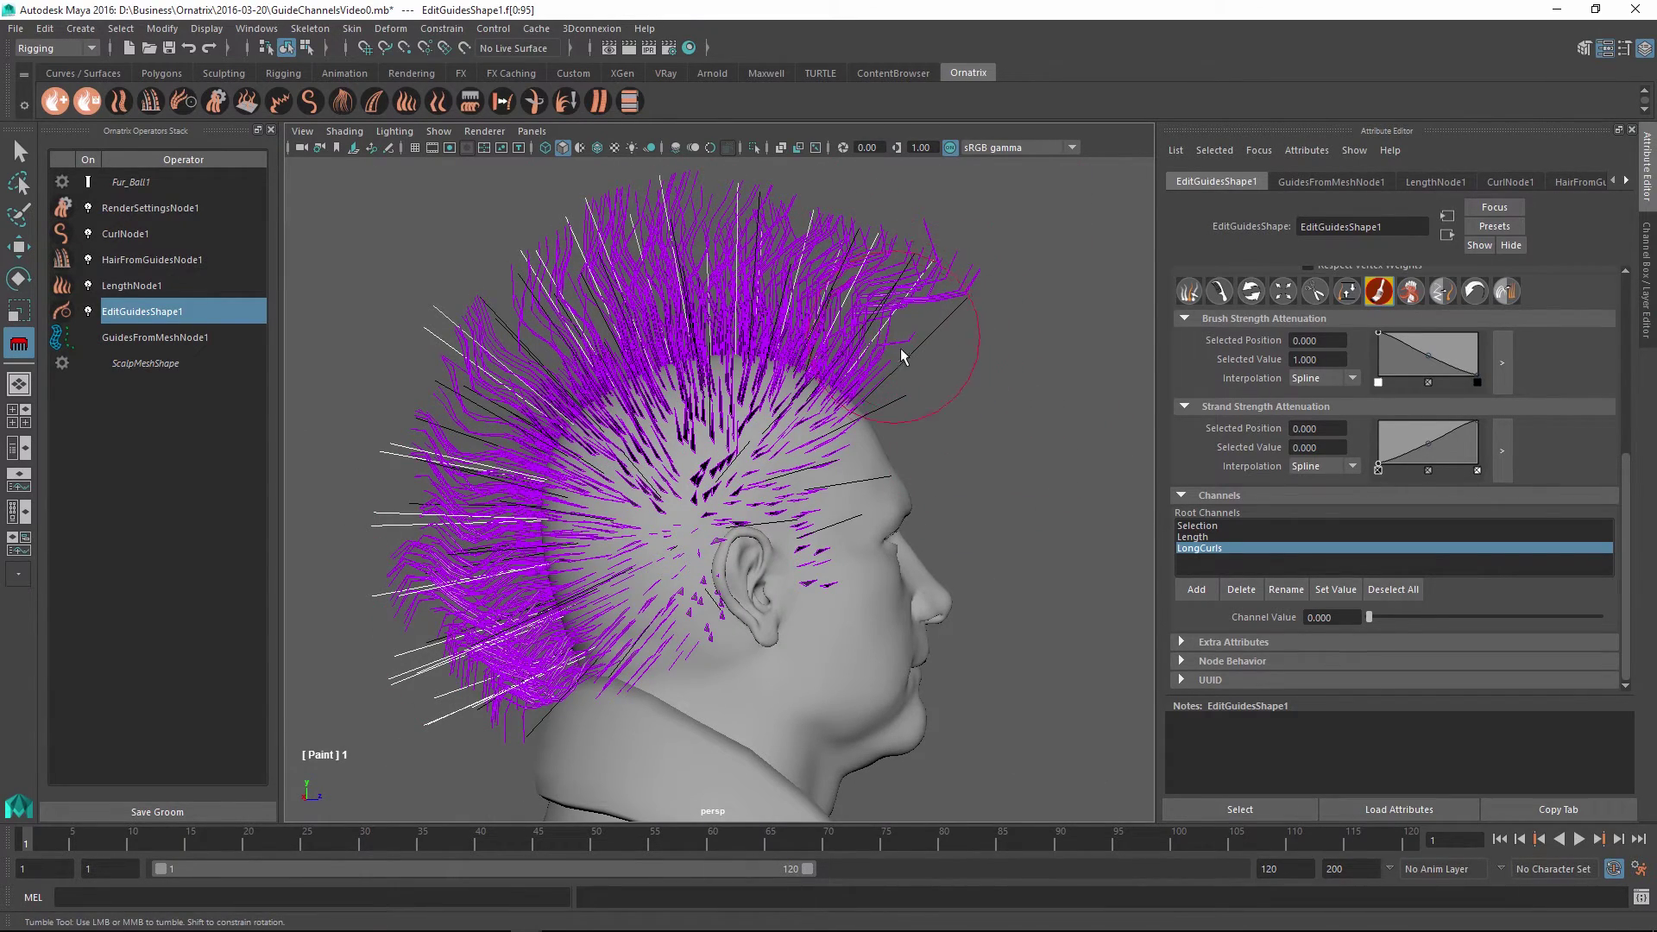
mouse_move(889, 292)
left_mouse_down()
mouse_move(835, 314)
mouse_move(824, 257)
mouse_move(770, 233)
mouse_move(692, 257)
left_mouse_up()
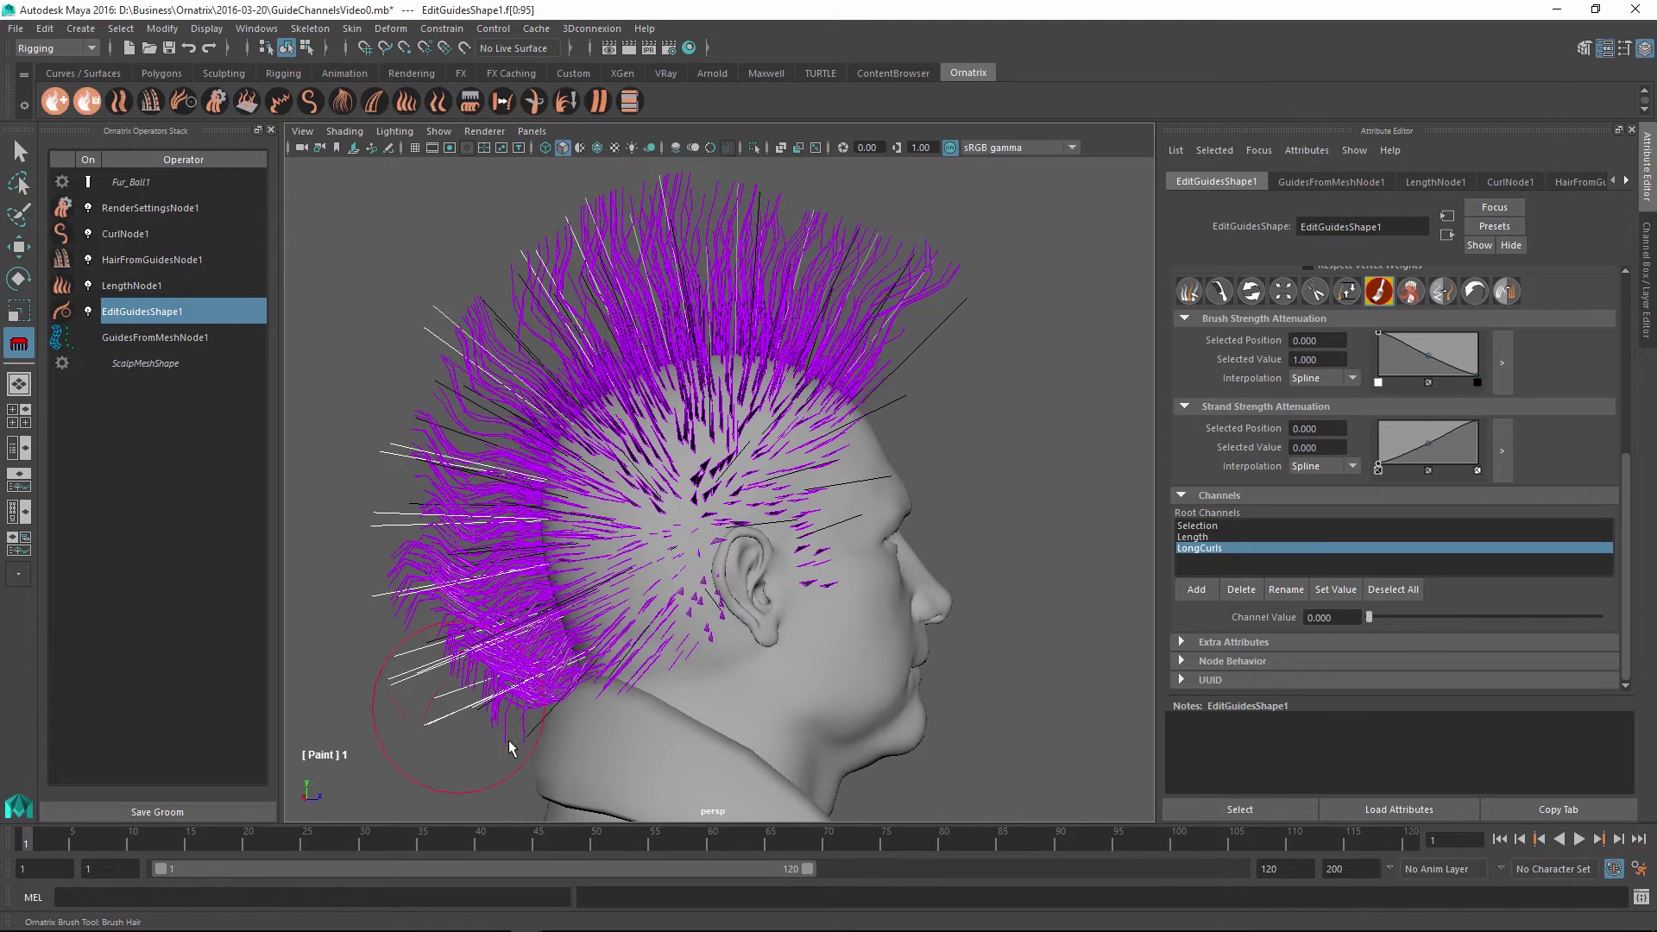
mouse_move(500, 723)
left_mouse_down()
mouse_move(440, 716)
mouse_move(455, 675)
mouse_move(482, 679)
mouse_move(423, 703)
mouse_move(422, 662)
mouse_move(367, 600)
mouse_move(362, 533)
mouse_move(322, 502)
left_mouse_up()
left_click_drag(888, 308, 980, 416, "alt")
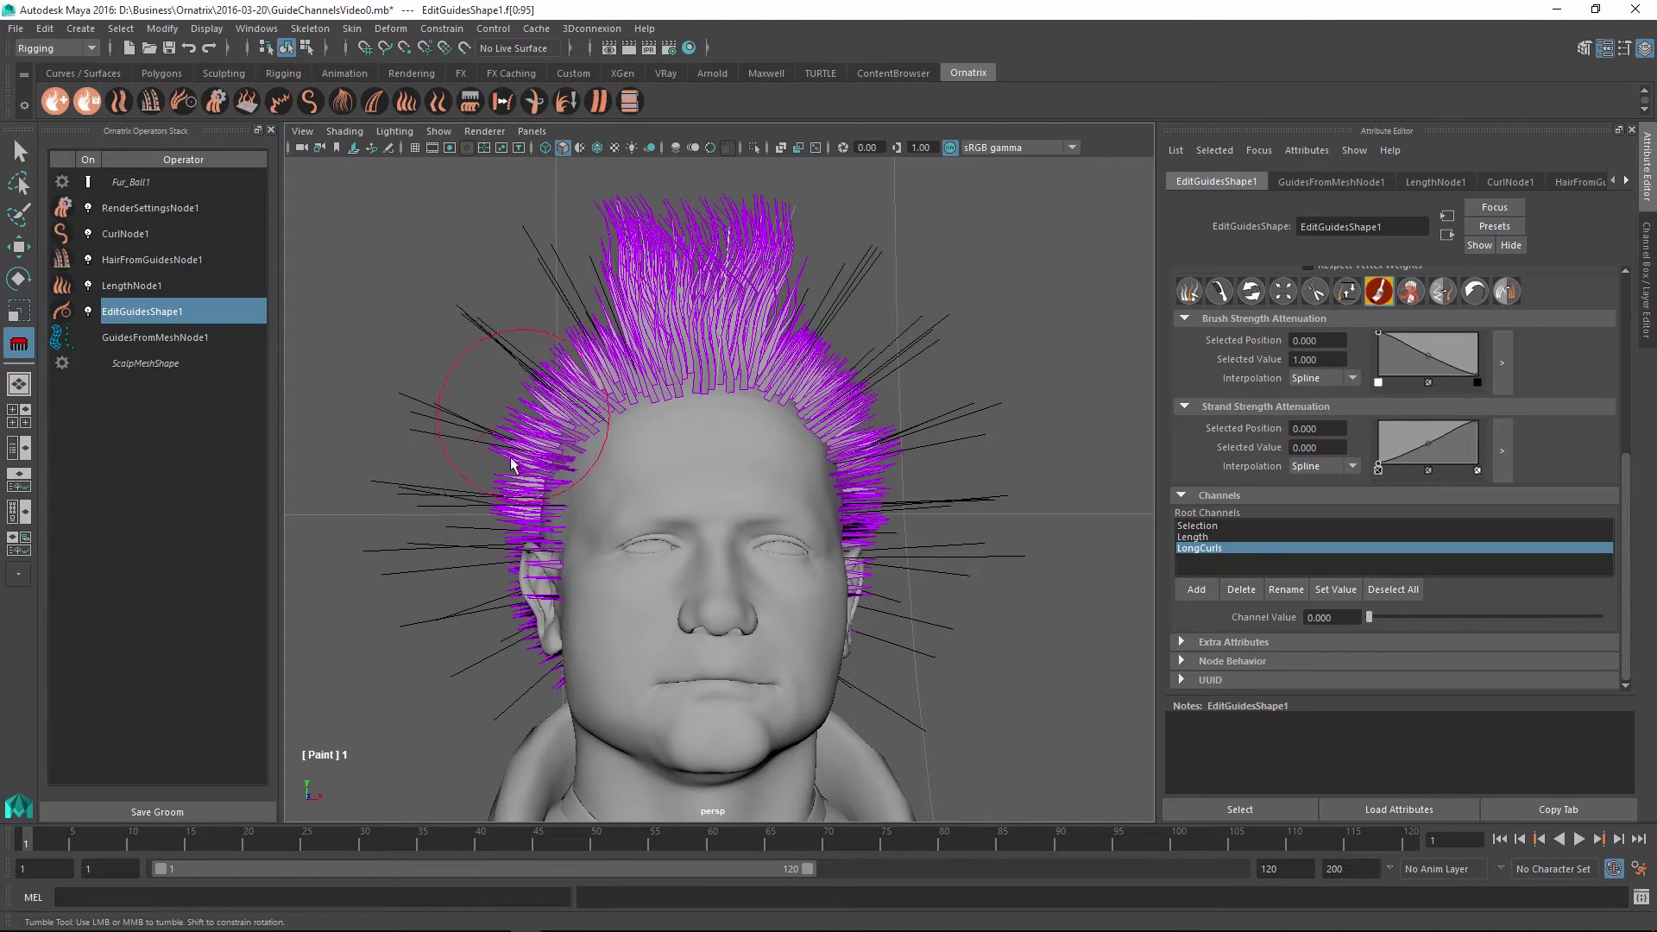
- Add a Frizz operator directly above CurlNode1 in the operator stack and set its amount to 10
left_click(137, 240)
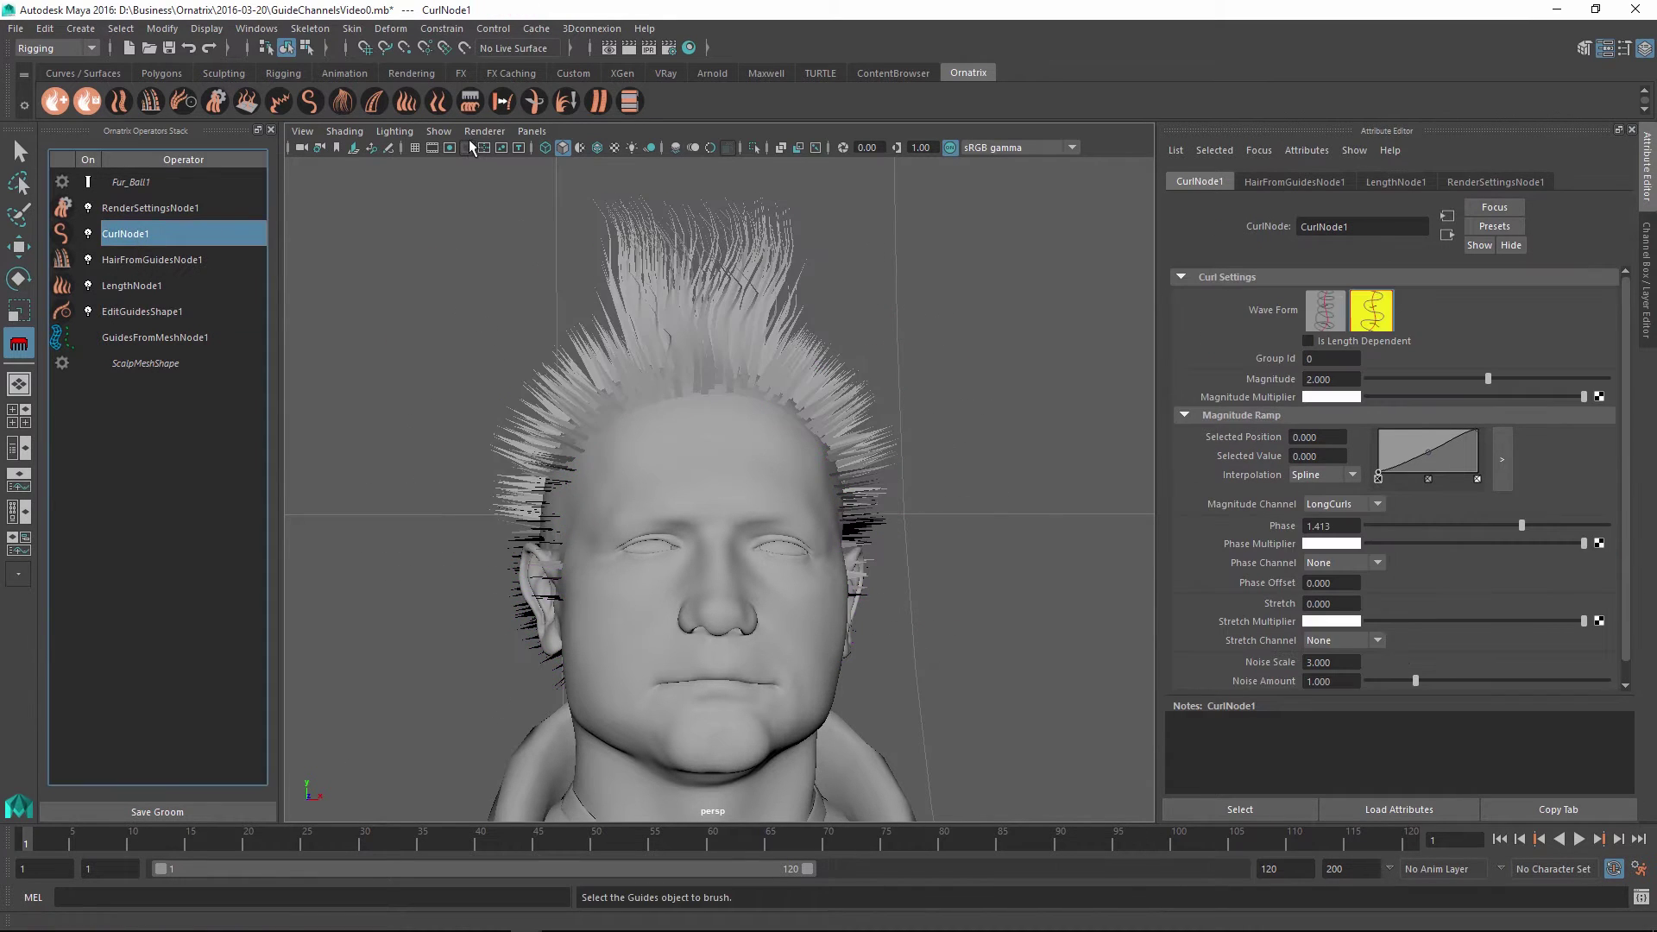
left_click(279, 101)
left_click_drag(1399, 338, 1614, 336)
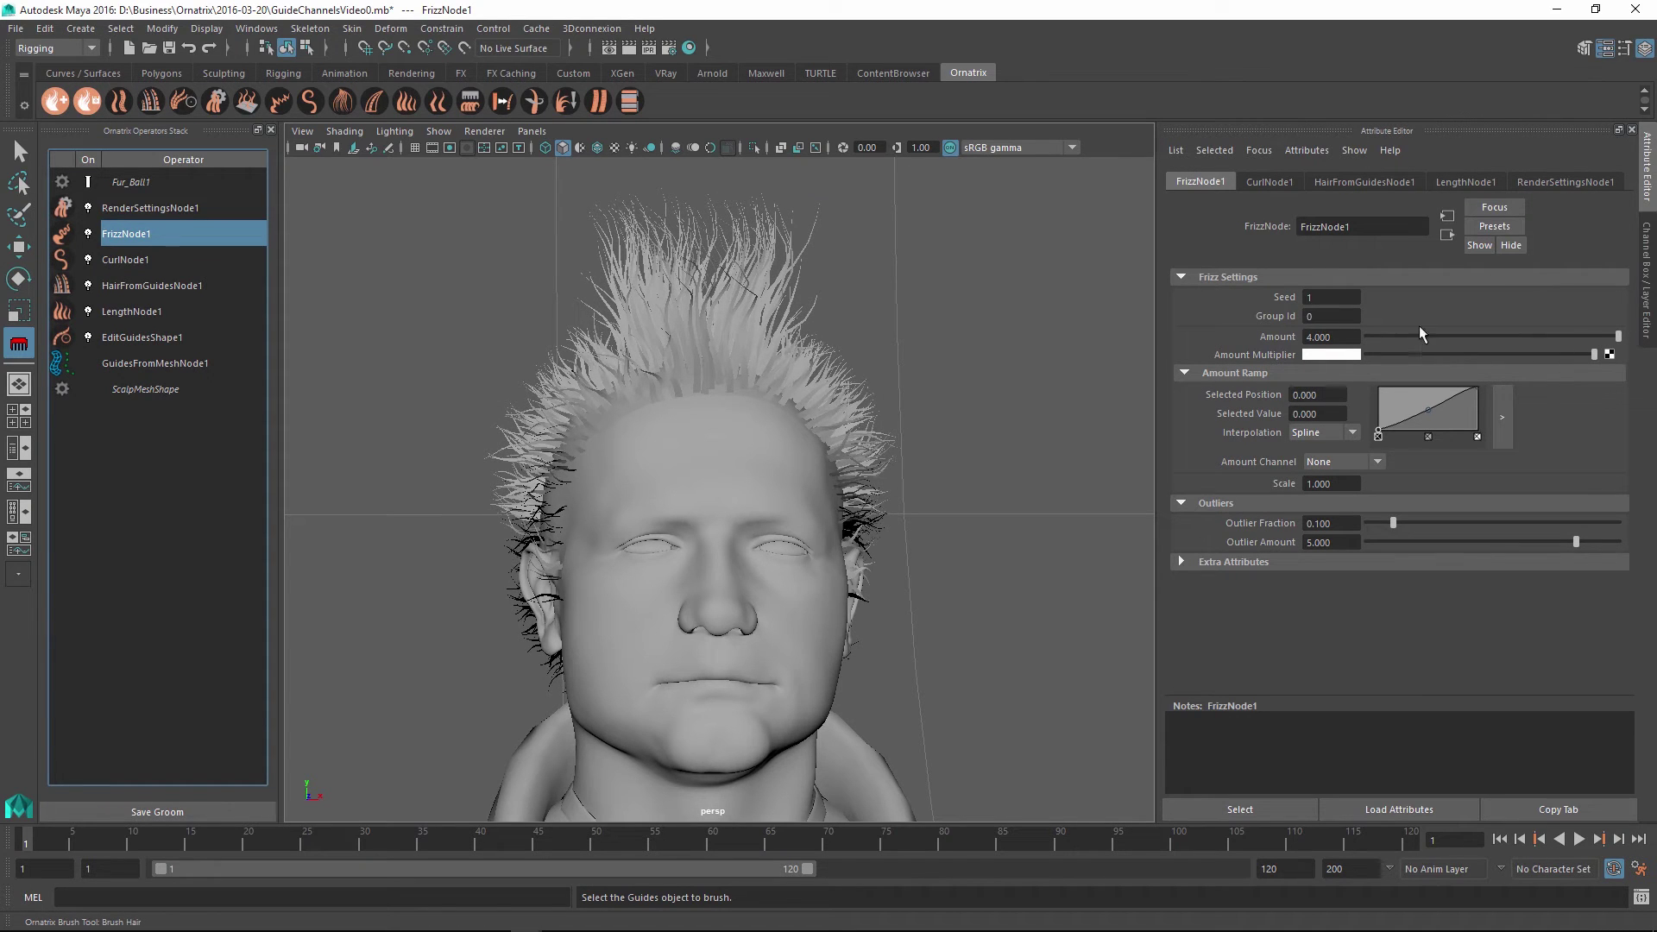
left_click(1336, 337)
type("10")
key("Return")
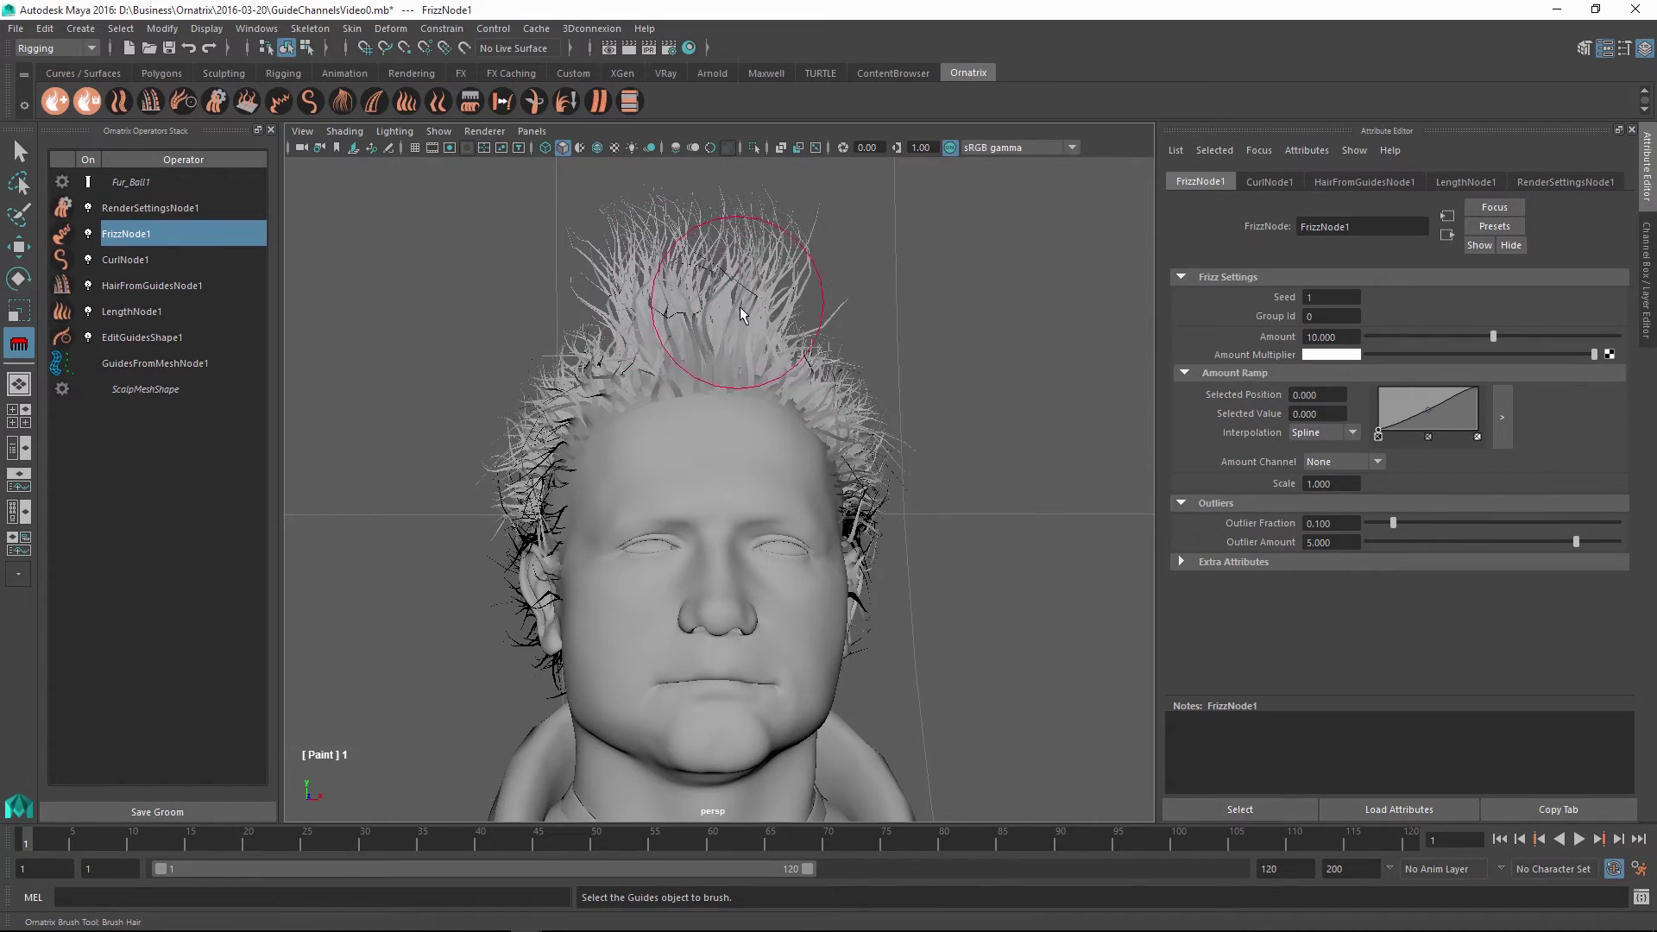
mouse_move(758, 327)
left_mouse_down("alt")
mouse_move(701, 367)
mouse_move(543, 370)
mouse_move(535, 345)
mouse_move(660, 284)
left_mouse_up("alt")
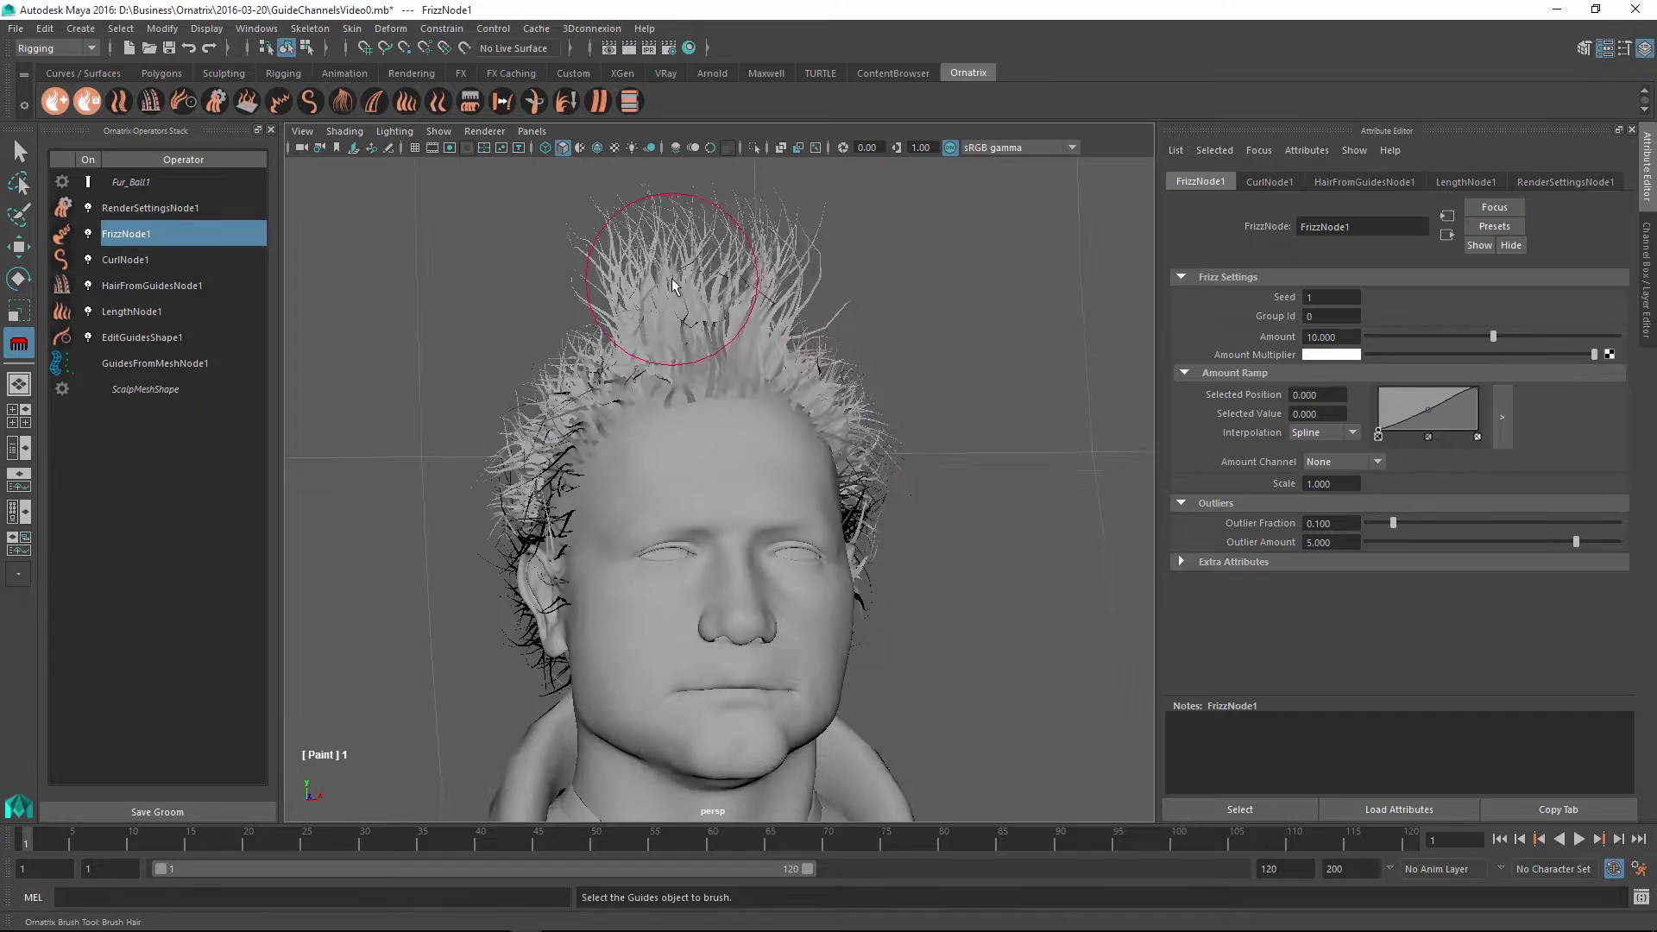
- Add a root channel named Frizz to the EditGuides operator
left_click(142, 338)
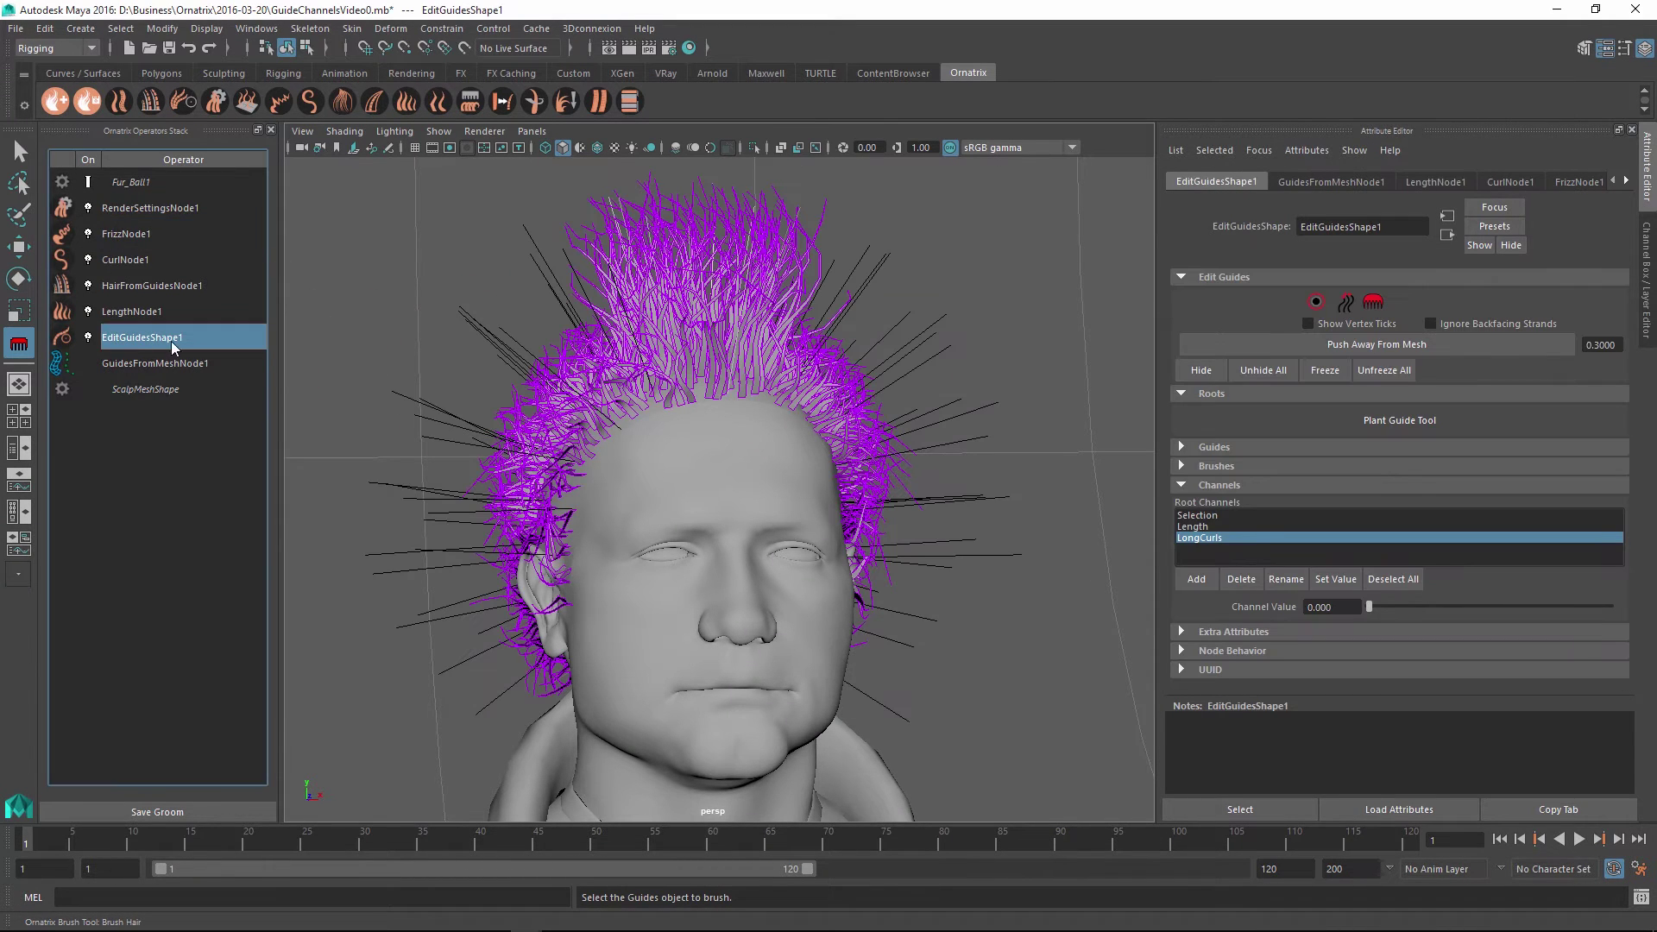
left_click(1194, 578)
type("Frizz")
key("Return")
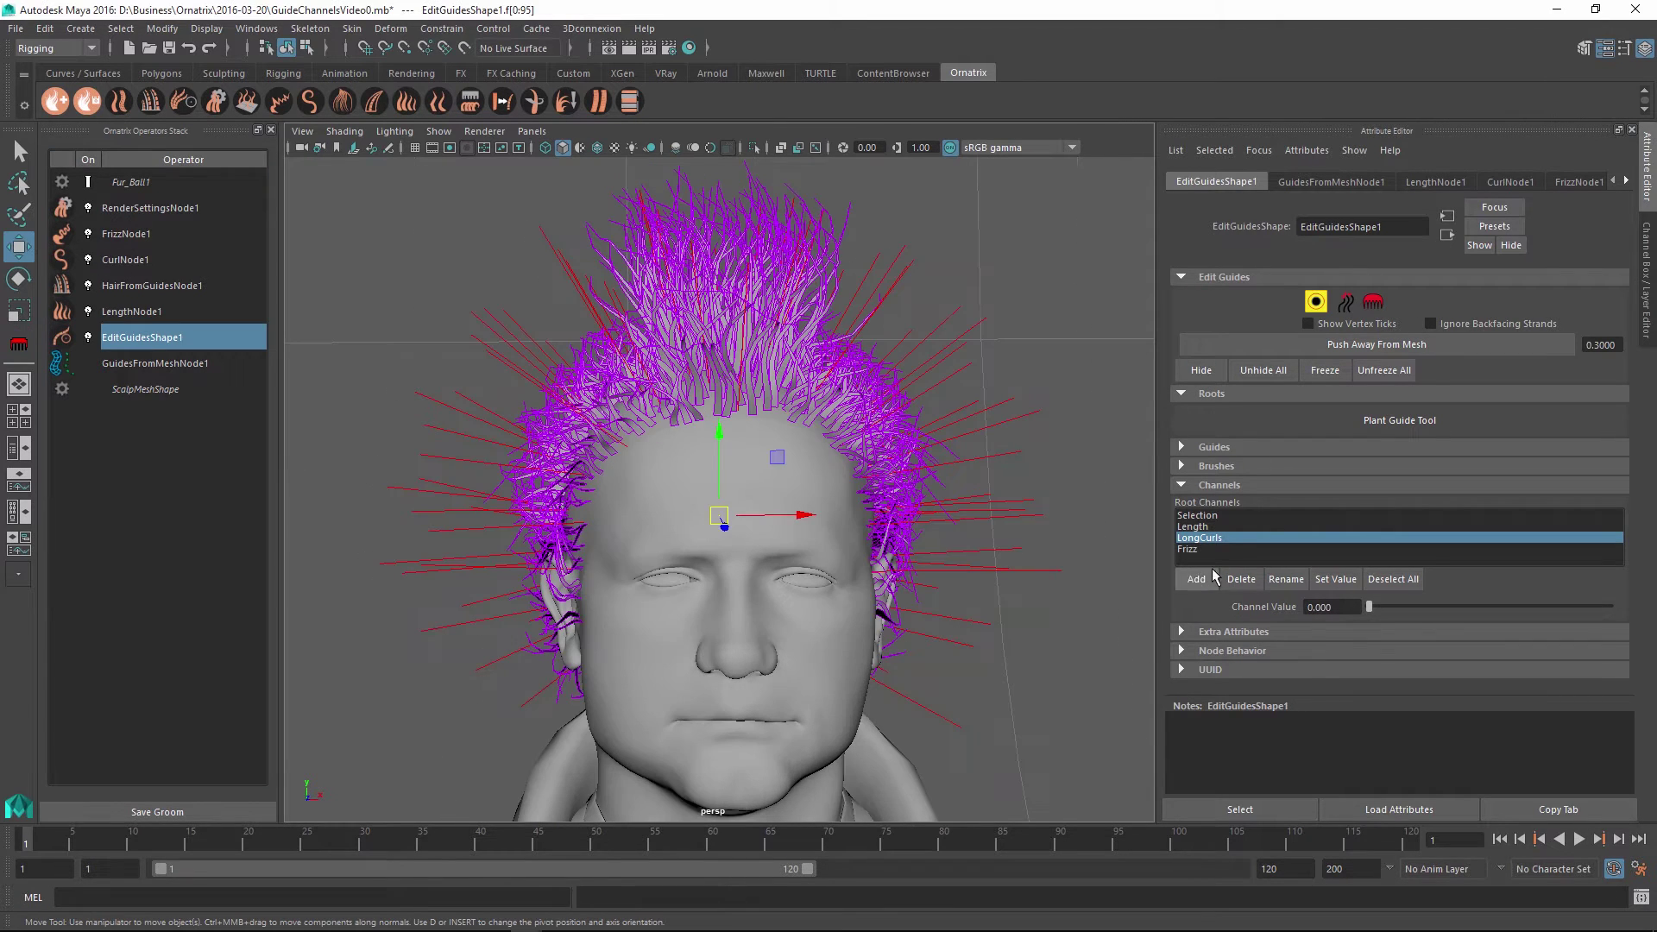
- Set the Frizz operator's amount channel to Frizz
left_click(109, 231)
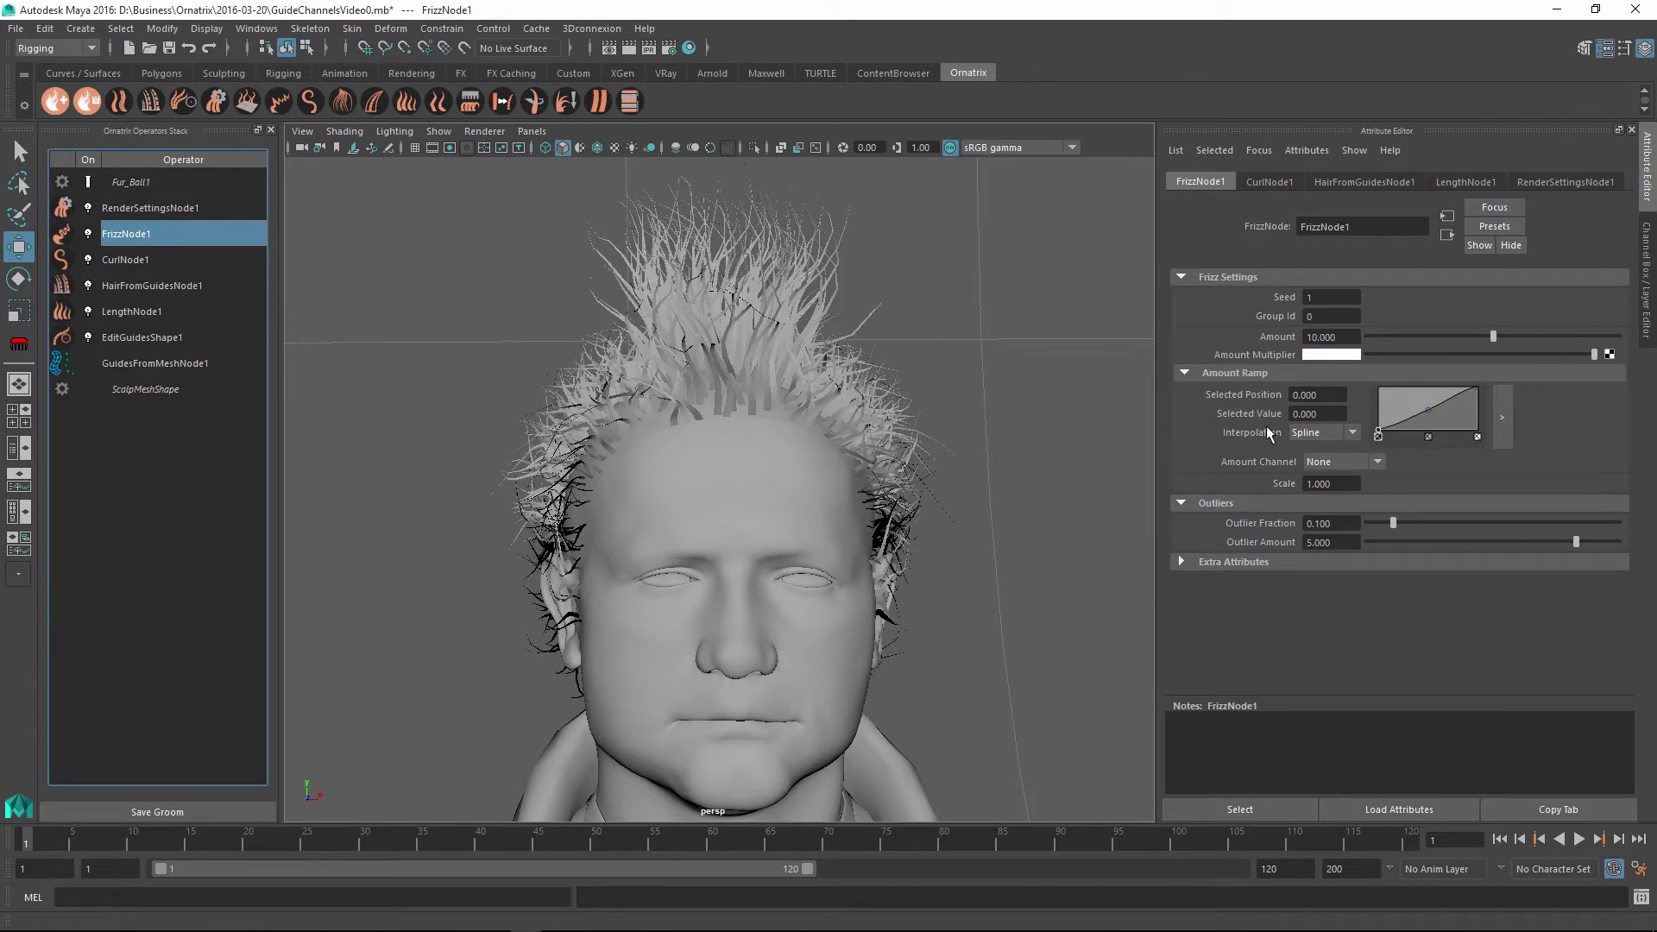
left_click(1333, 462)
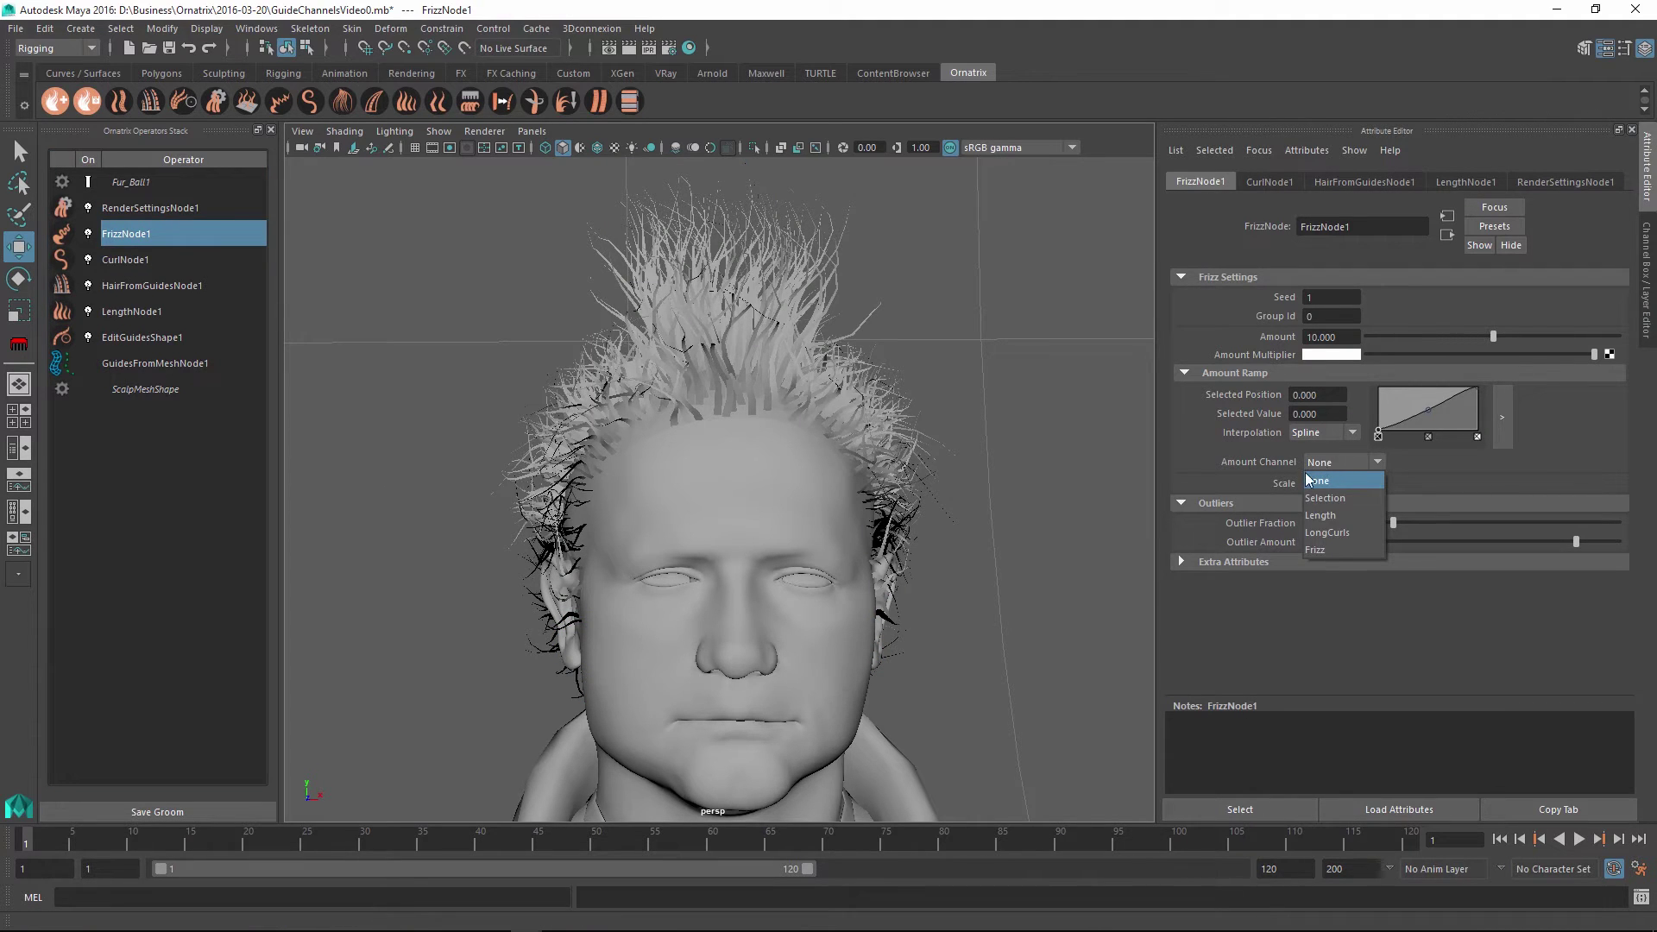
left_click(1332, 551)
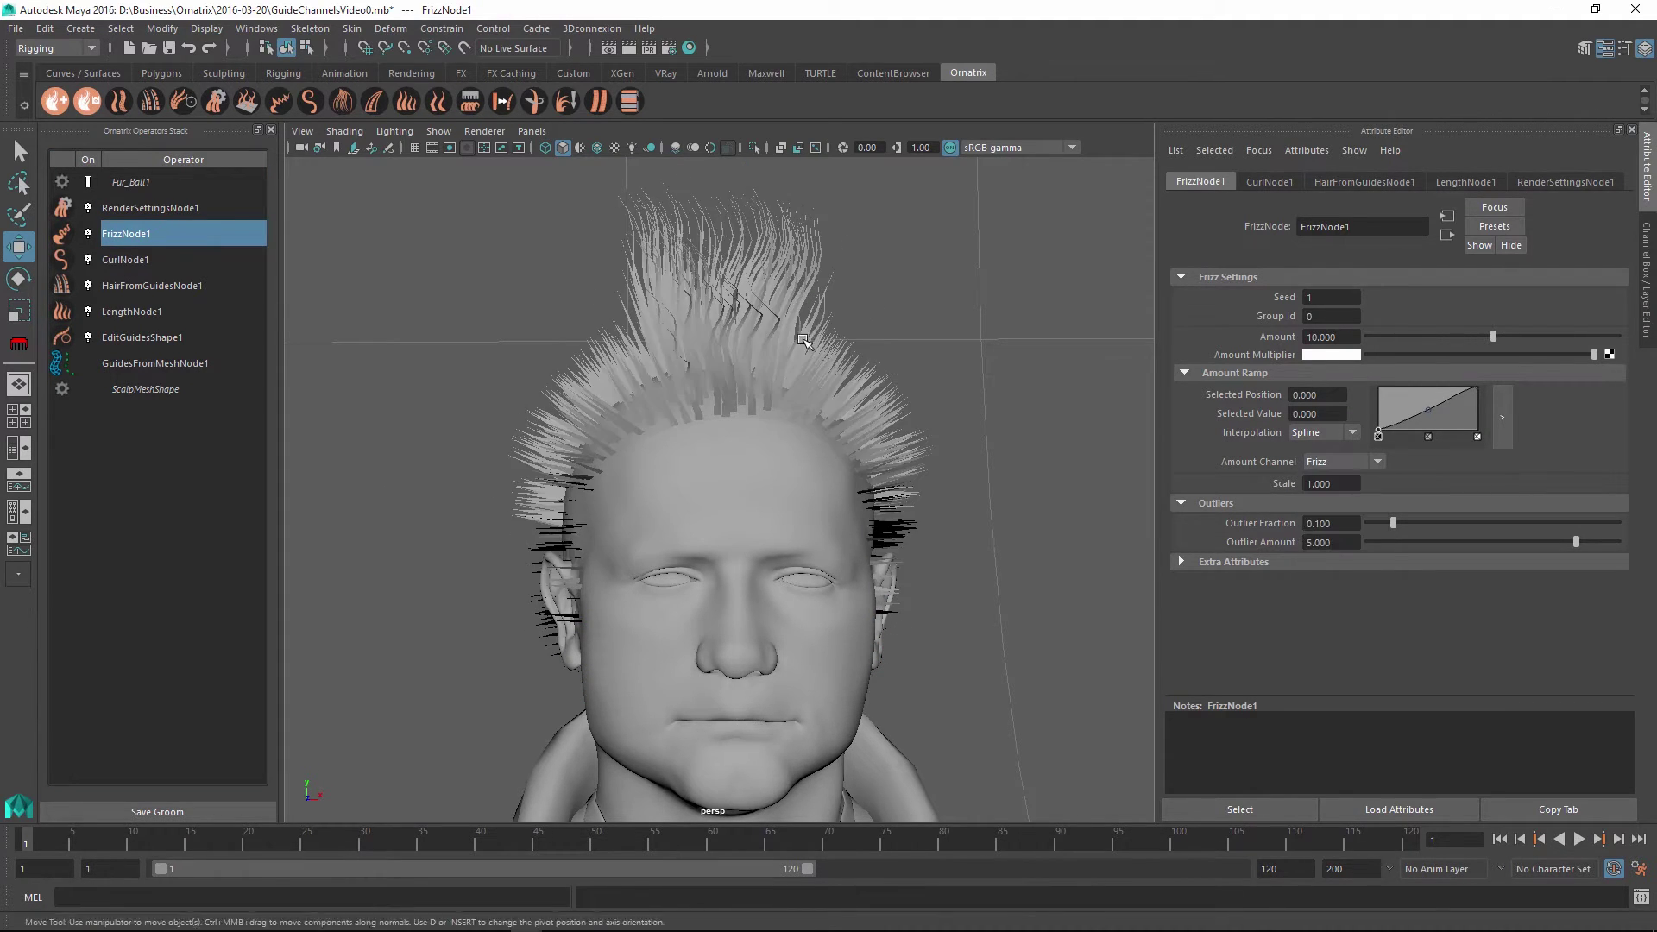
- Return to EditGuides and brush a Frizz channel value of 1.000 onto the guides at the side of the head
left_click(138, 338)
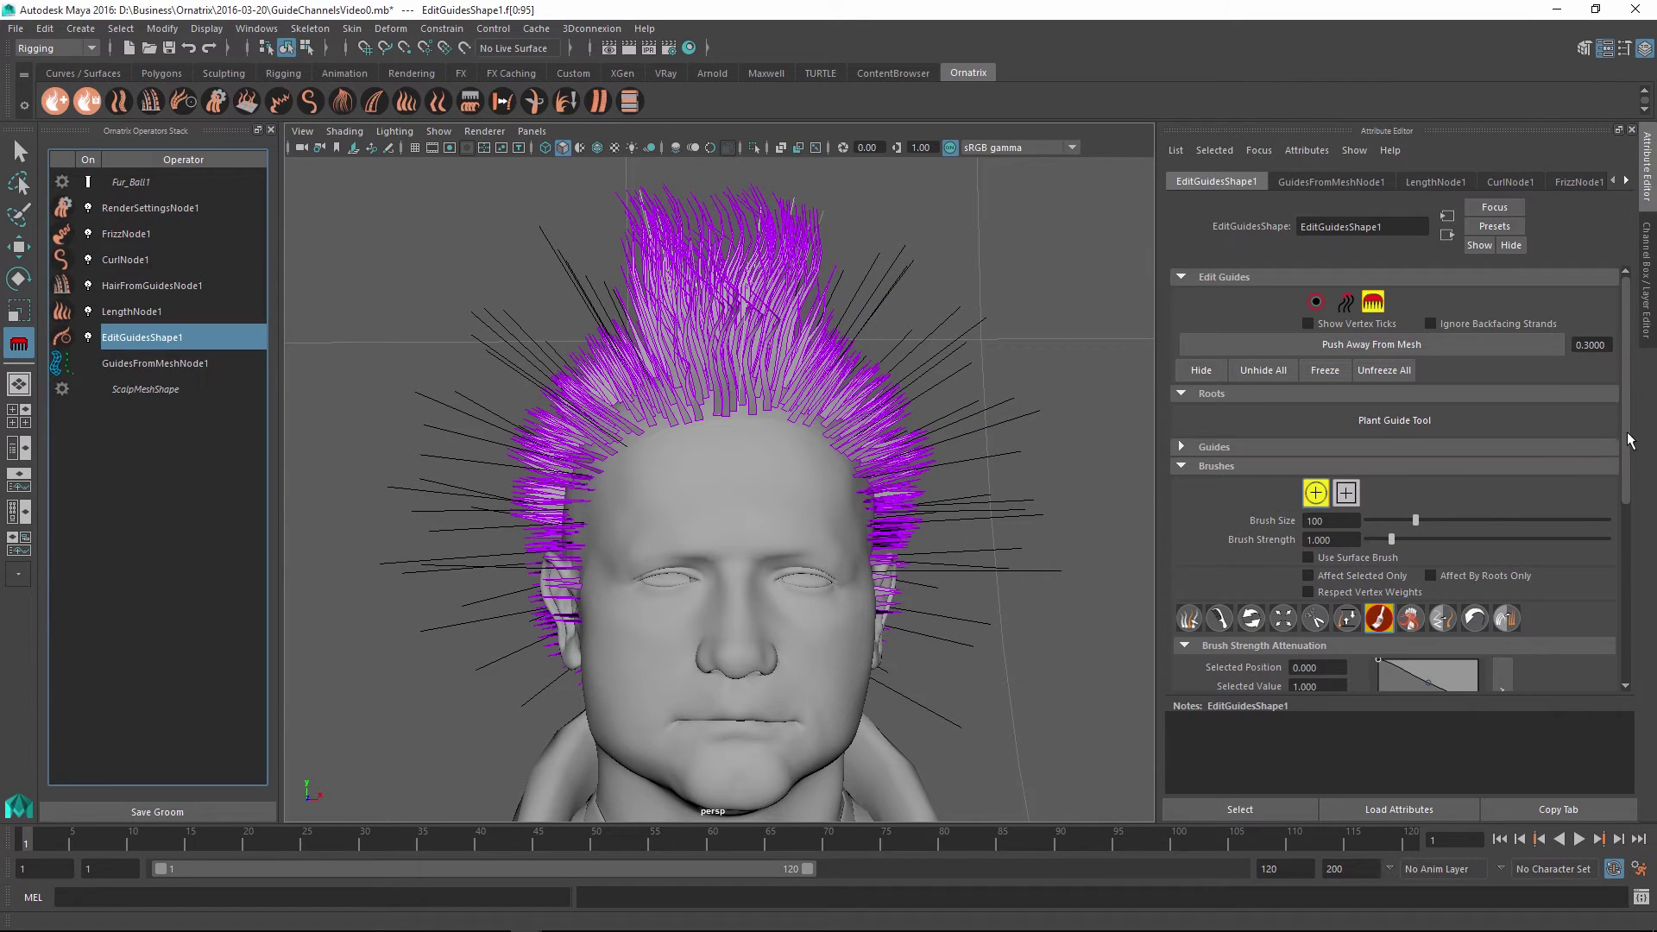
left_click_drag(1626, 467, 1643, 612)
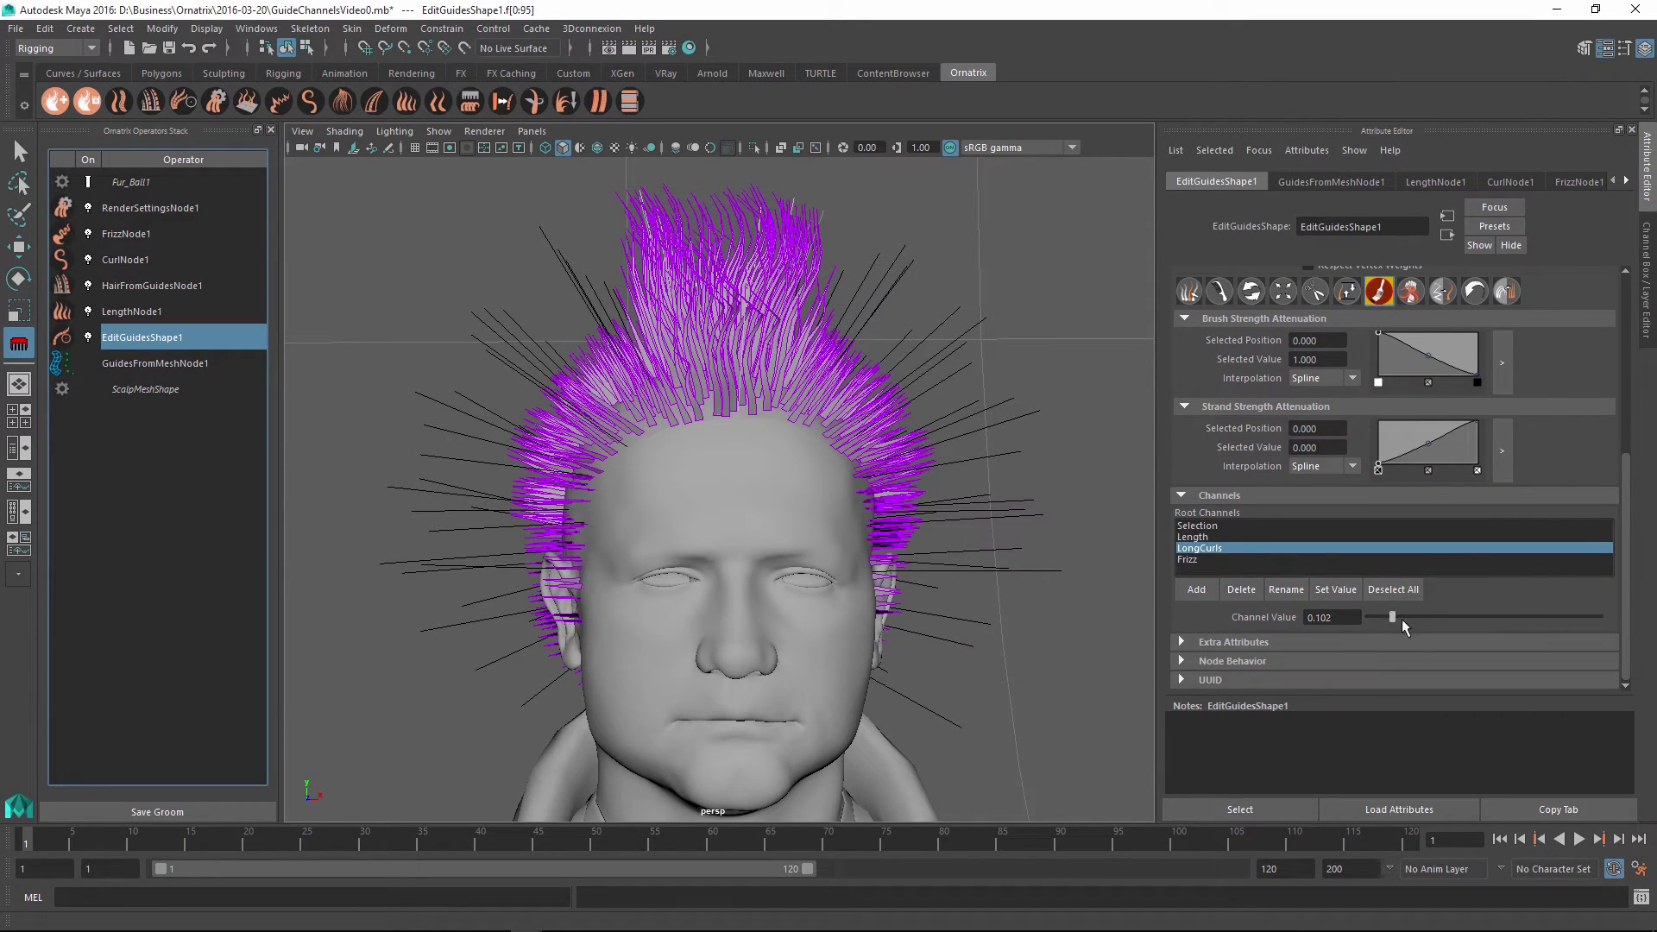
left_click_drag(1408, 626, 1615, 627)
key("ctrl+z")
left_click(1196, 561)
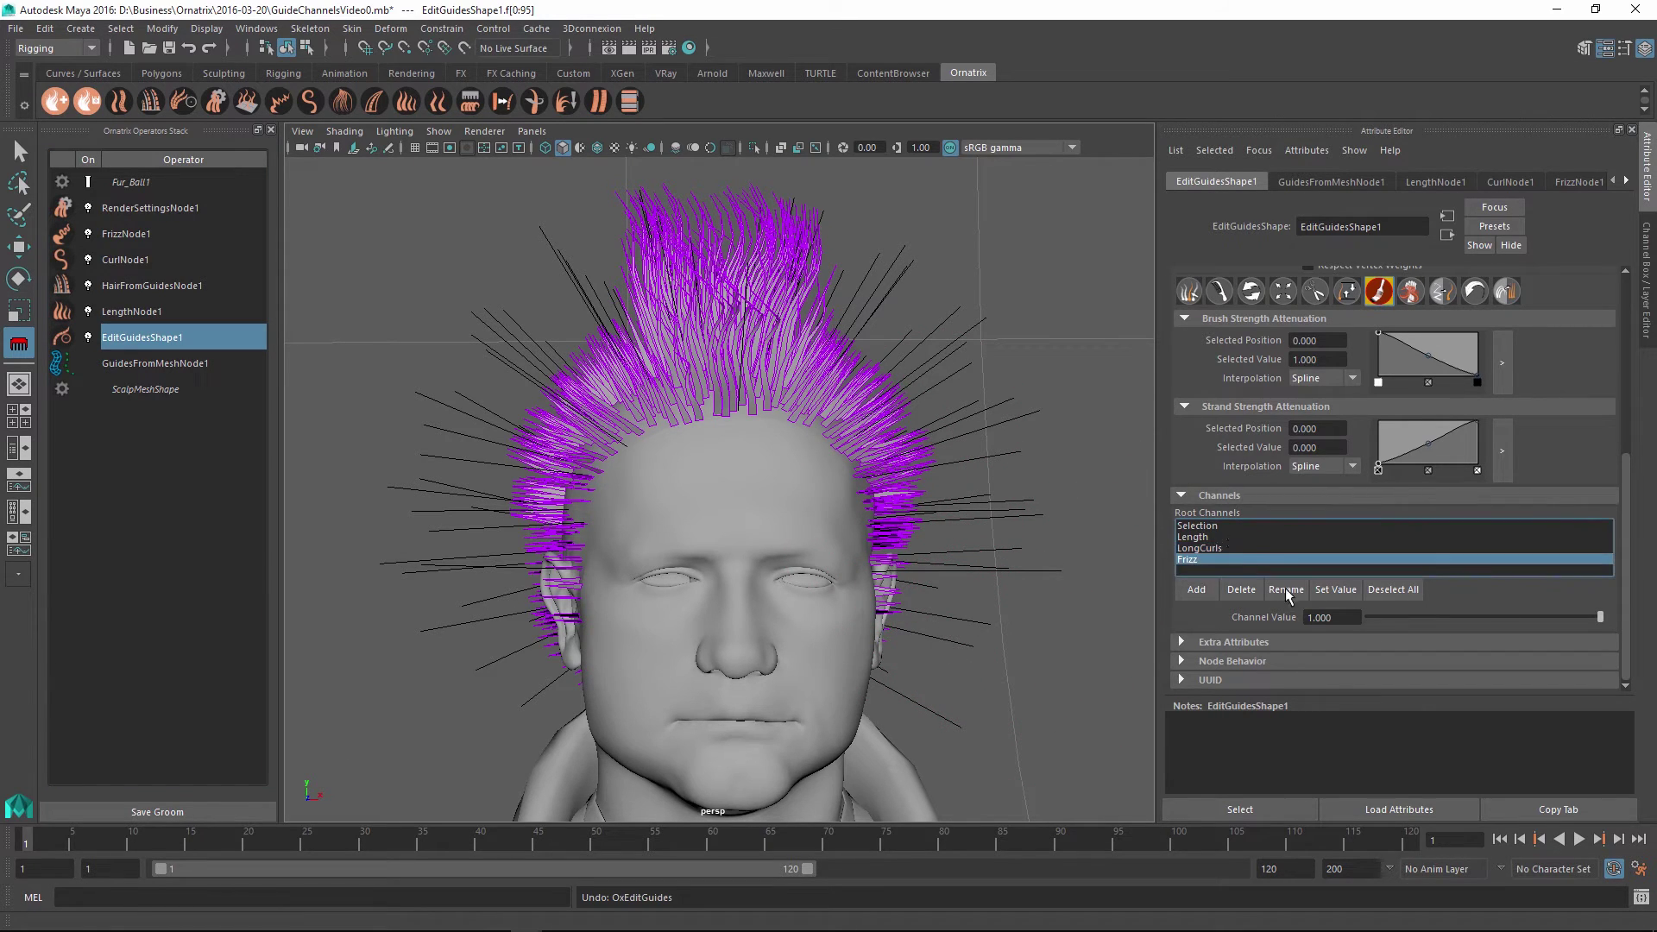
mouse_move(970, 655)
left_mouse_down()
mouse_move(999, 463)
mouse_move(935, 307)
mouse_move(943, 320)
mouse_move(511, 316)
mouse_move(487, 401)
mouse_move(437, 445)
mouse_move(423, 585)
mouse_move(472, 660)
mouse_move(522, 566)
mouse_move(649, 554)
mouse_move(605, 663)
mouse_move(878, 418)
mouse_move(803, 438)
mouse_move(972, 696)
mouse_move(980, 445)
left_mouse_up()
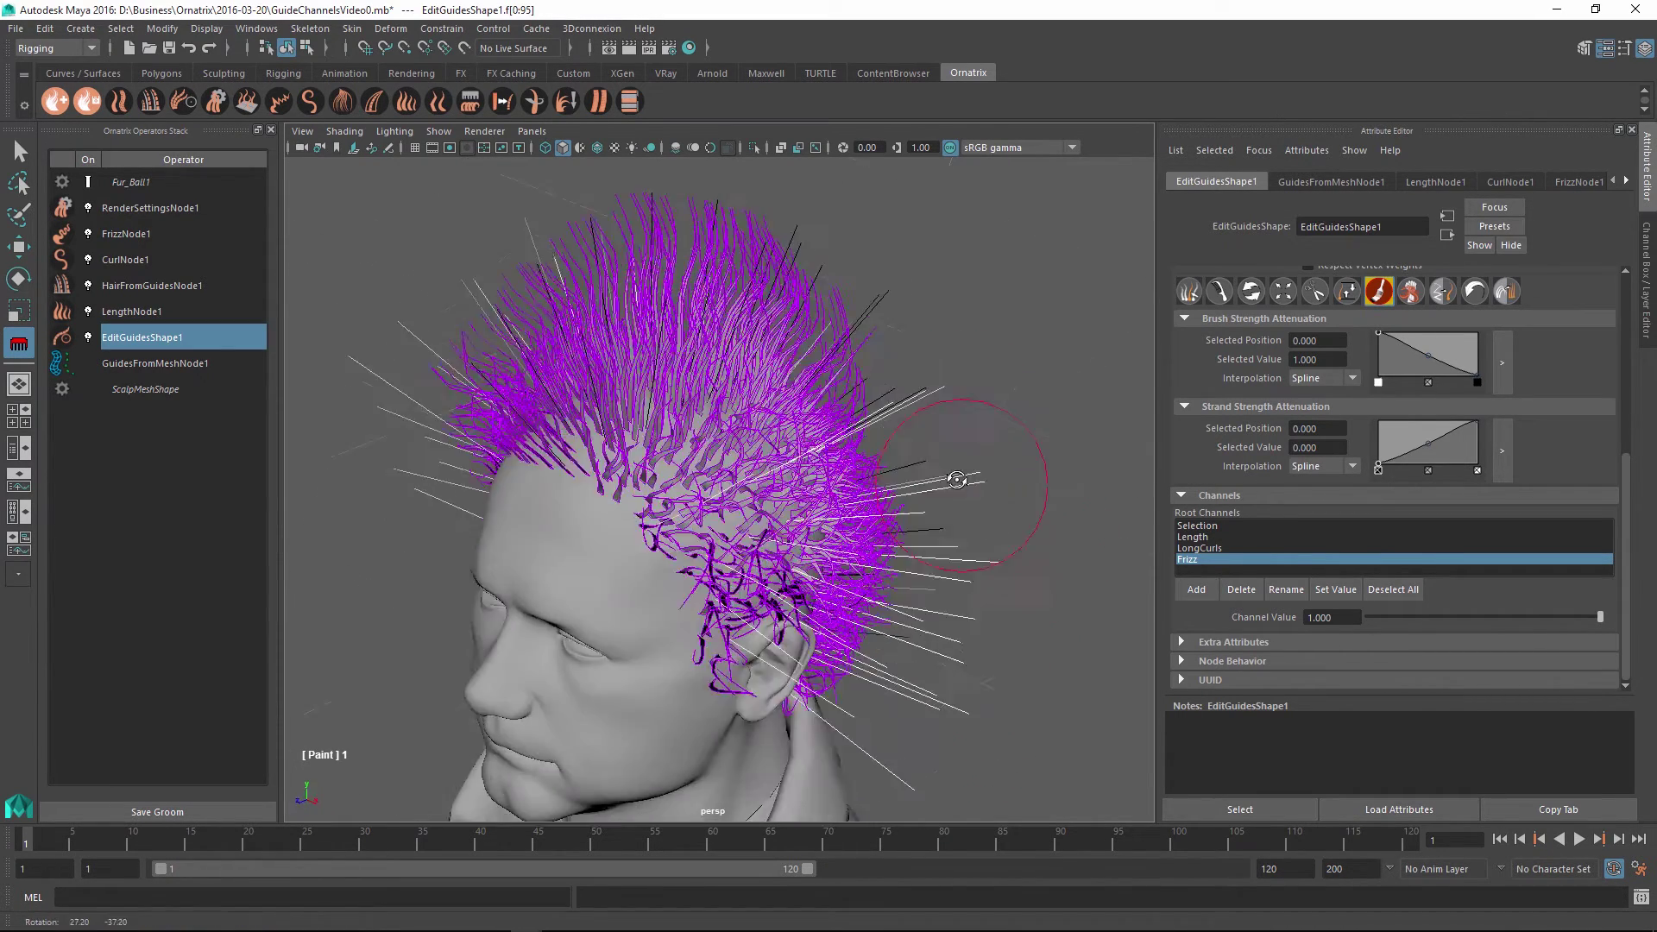
left_click_drag(953, 474, 768, 717, "alt")
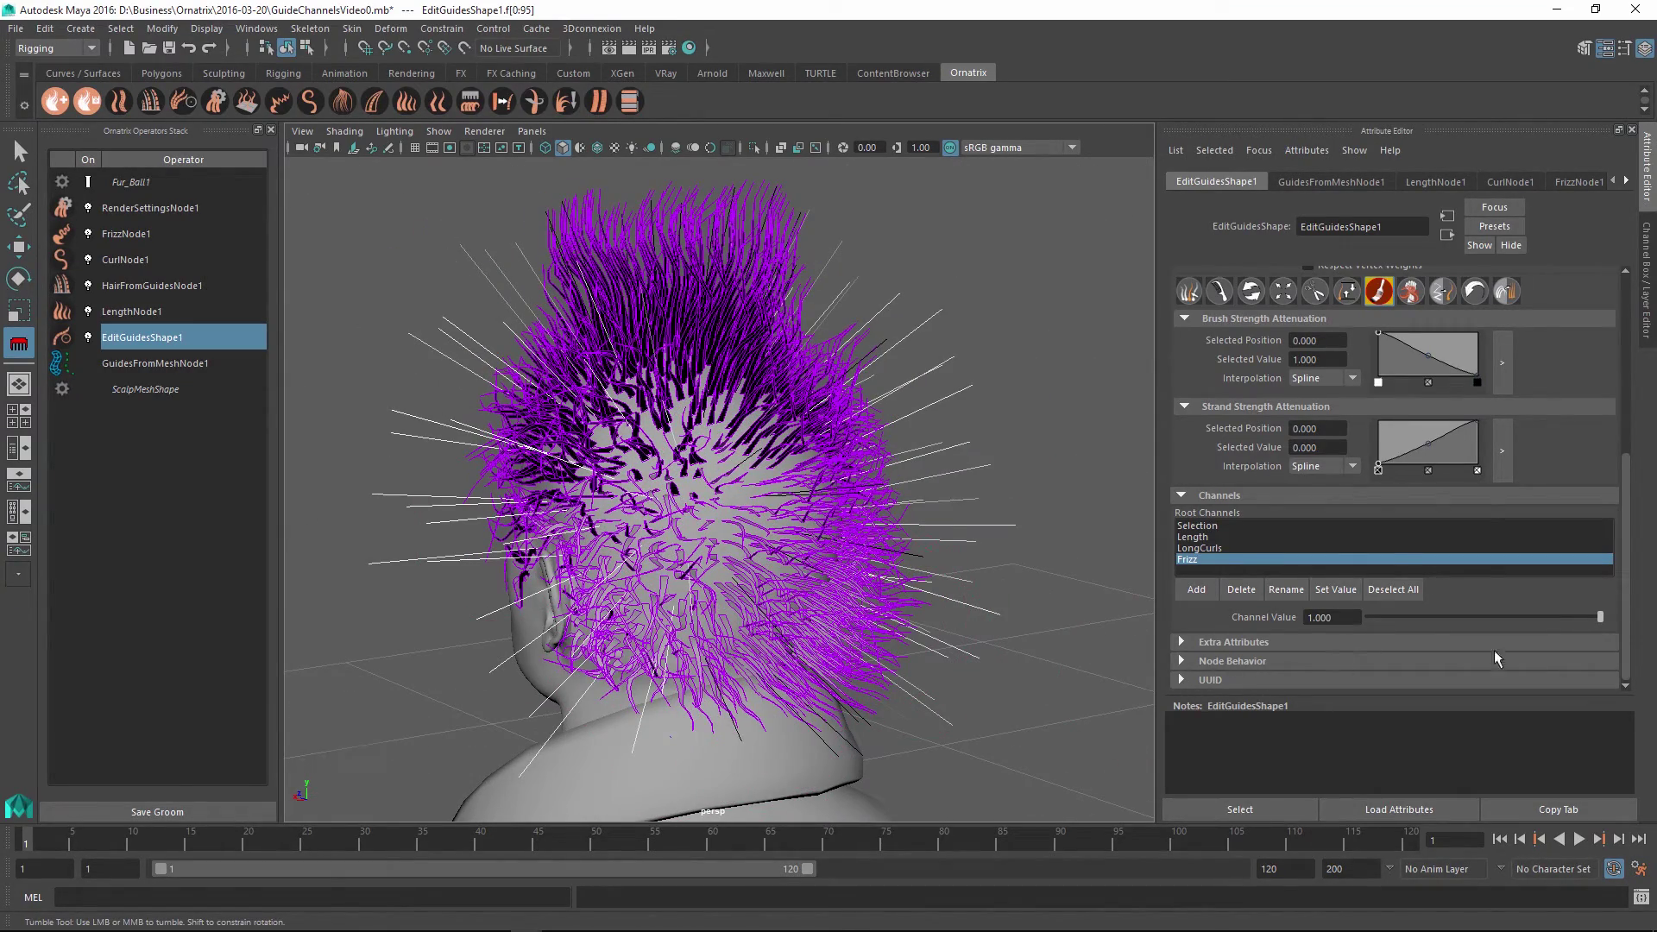
- Continue brushing the Frizz channel at a value of 1.000 over the guides along the mohawk and down the back of the head
left_click_drag(992, 673, 906, 742, "alt")
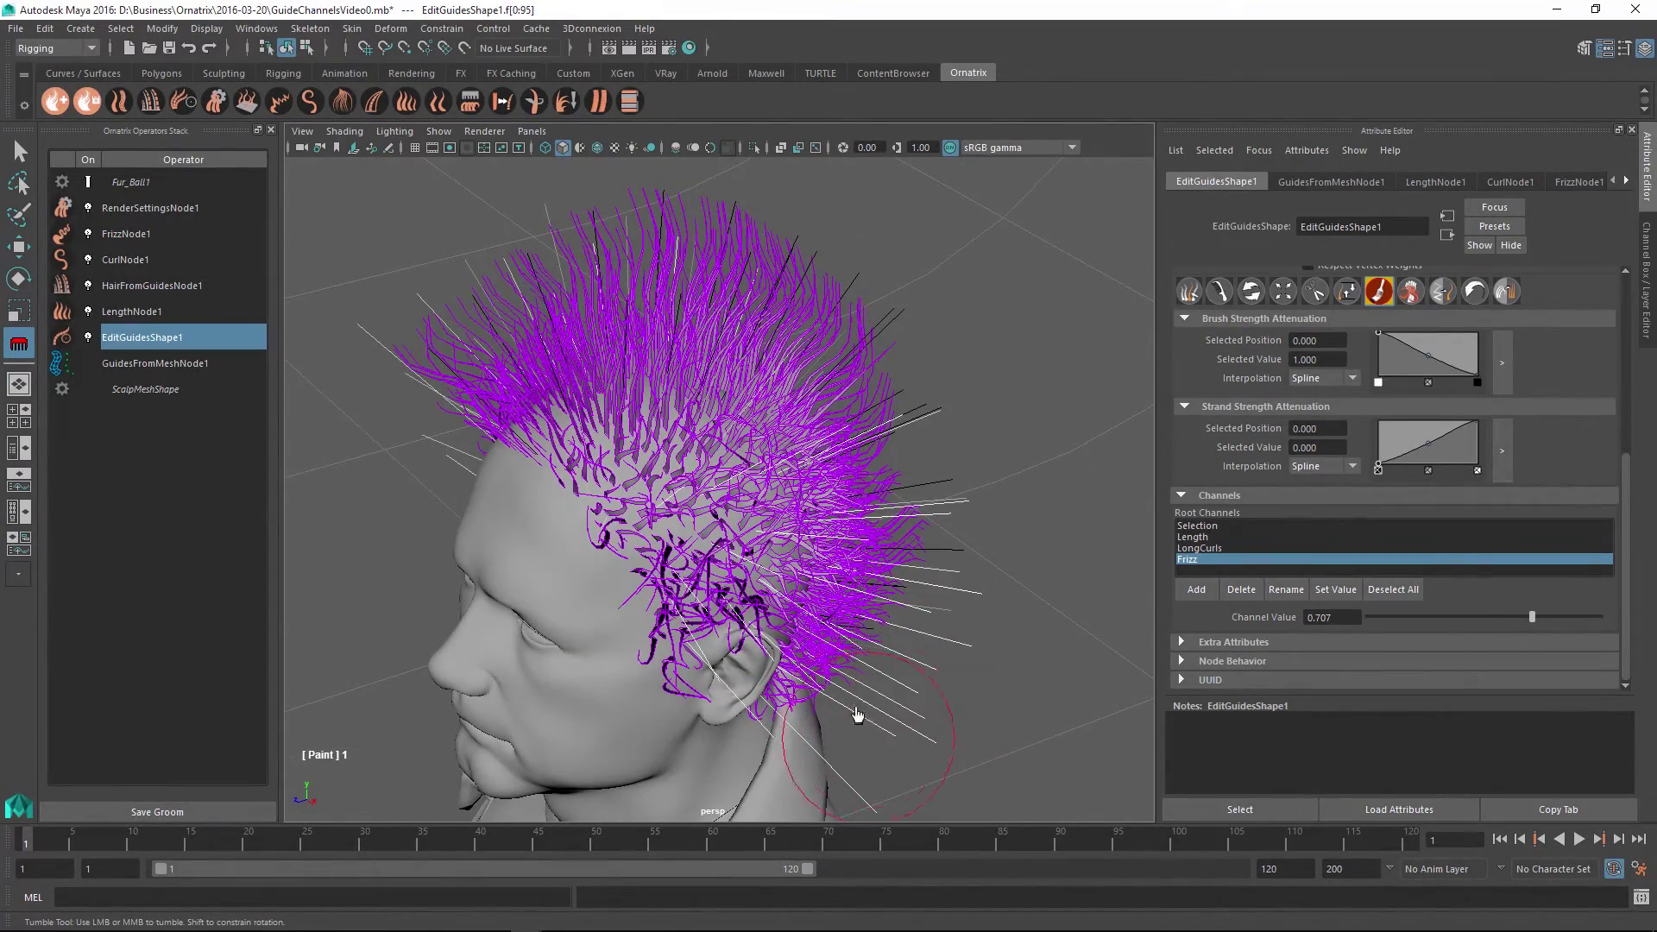
left_click_drag(842, 599, 1128, 554, "alt")
left_click_drag(1532, 616, 1600, 616)
mouse_move(595, 293)
left_mouse_down()
mouse_move(583, 297)
mouse_move(763, 218)
left_mouse_up()
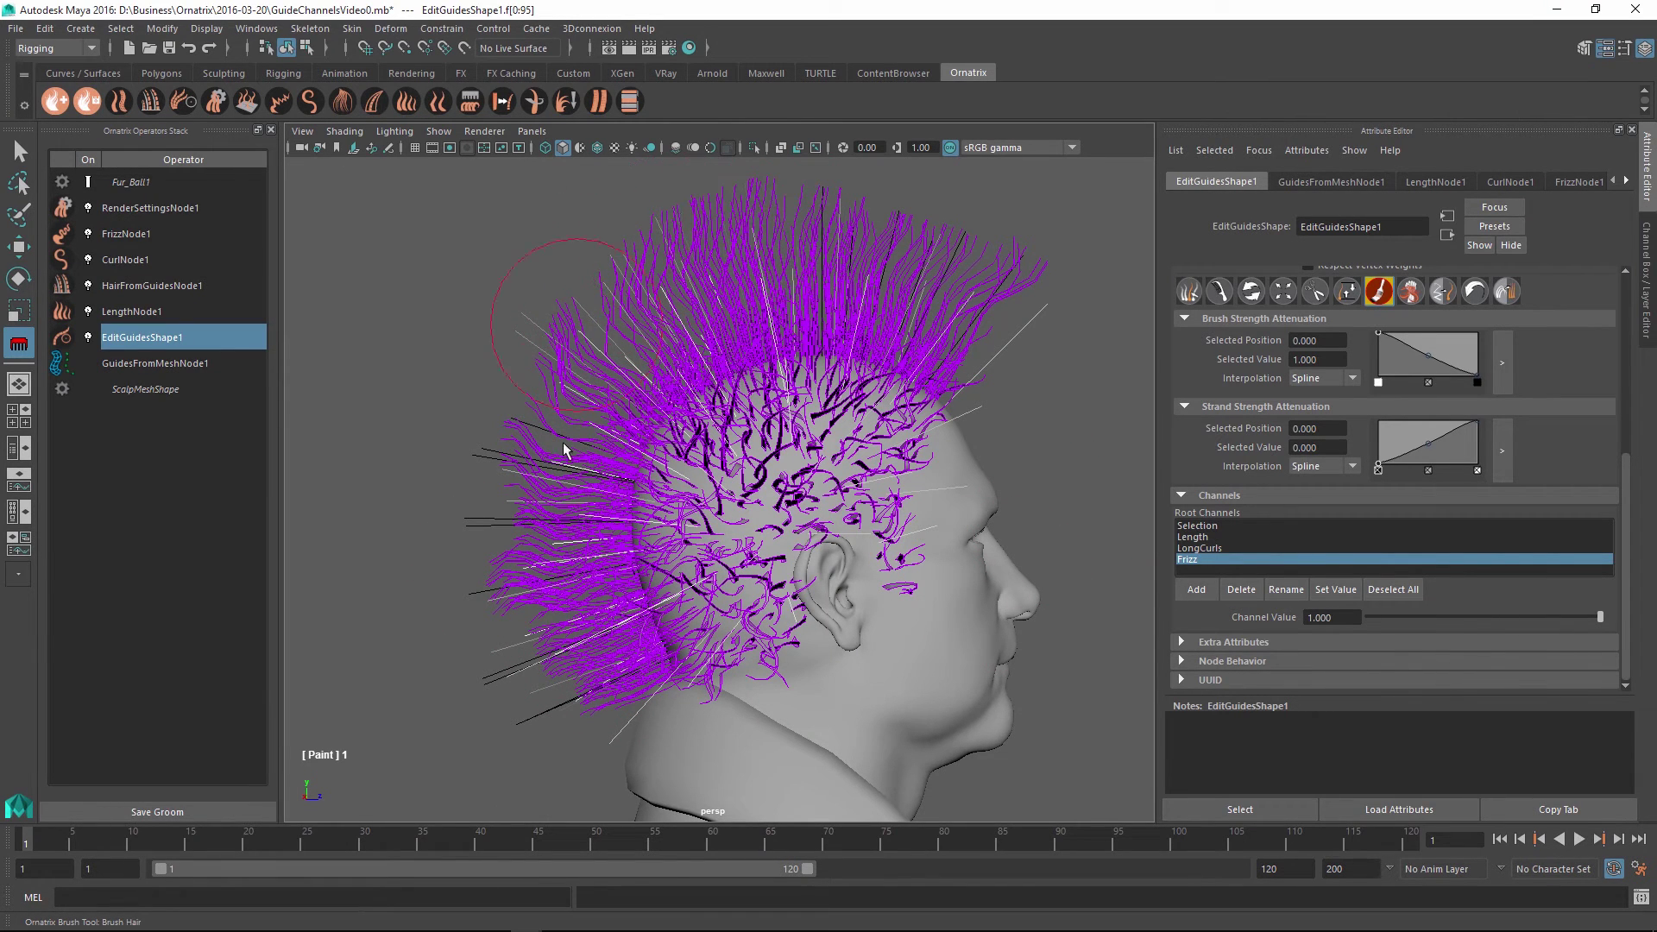
mouse_move(488, 581)
left_mouse_down()
mouse_move(525, 681)
mouse_move(547, 673)
mouse_move(613, 723)
mouse_move(673, 733)
left_mouse_up()
left_click_drag(867, 397, 1021, 365, "alt")
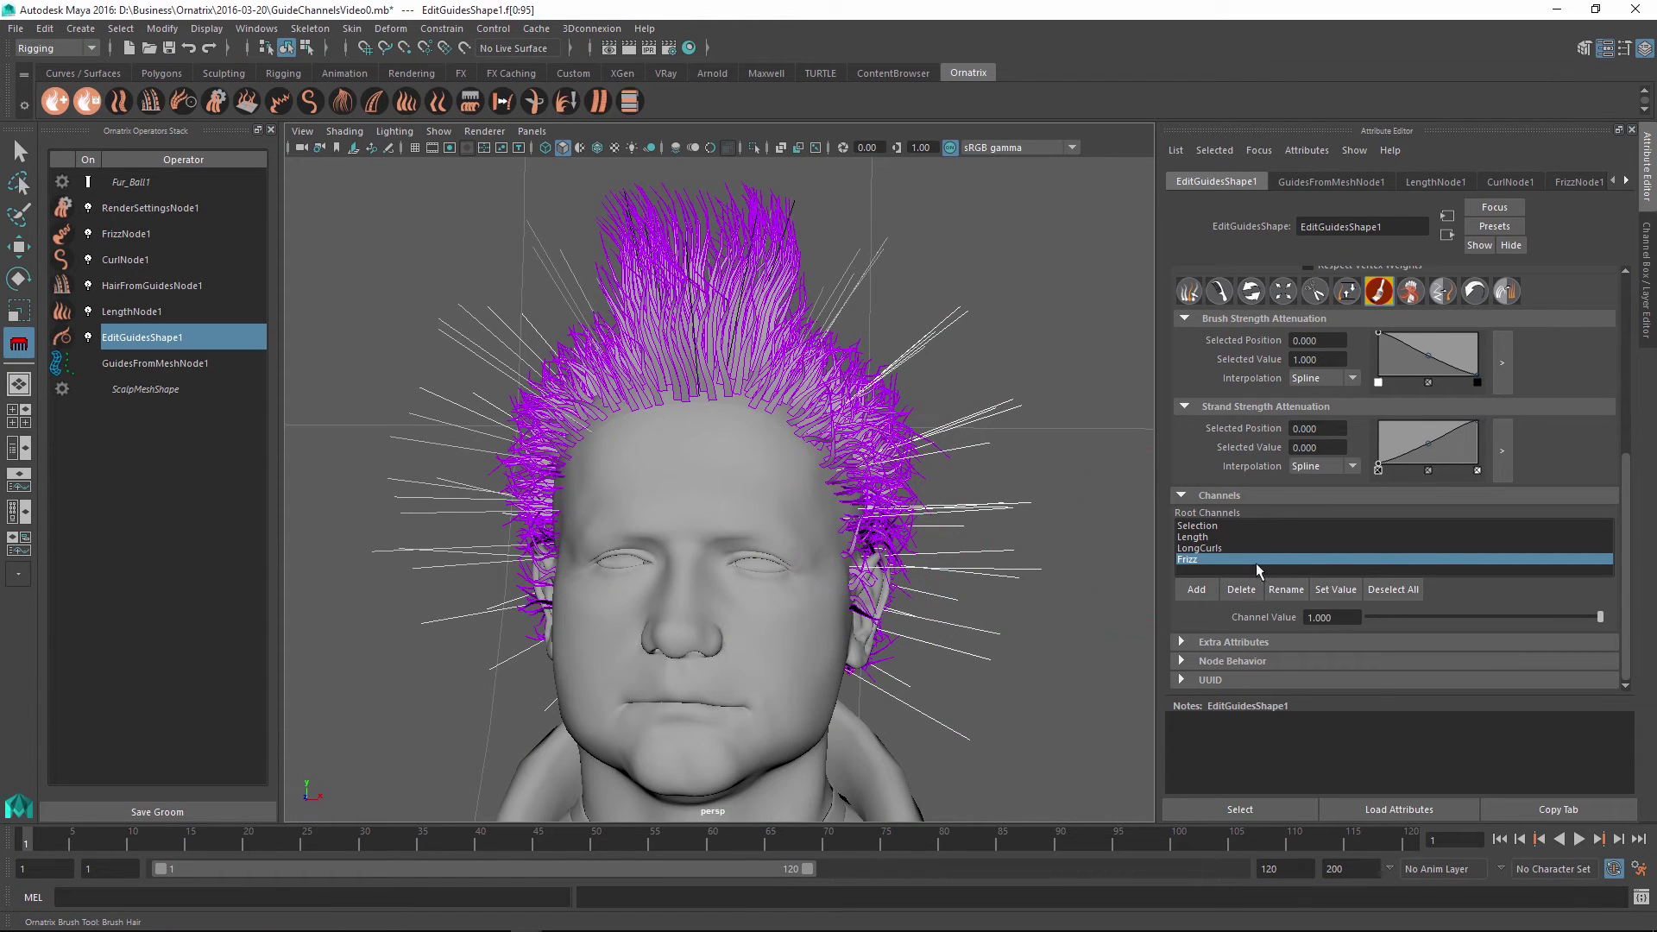
- Choose the Length channel, set its value to 0.000 and brush it over the guides at the side and back of the head
left_click(1199, 537)
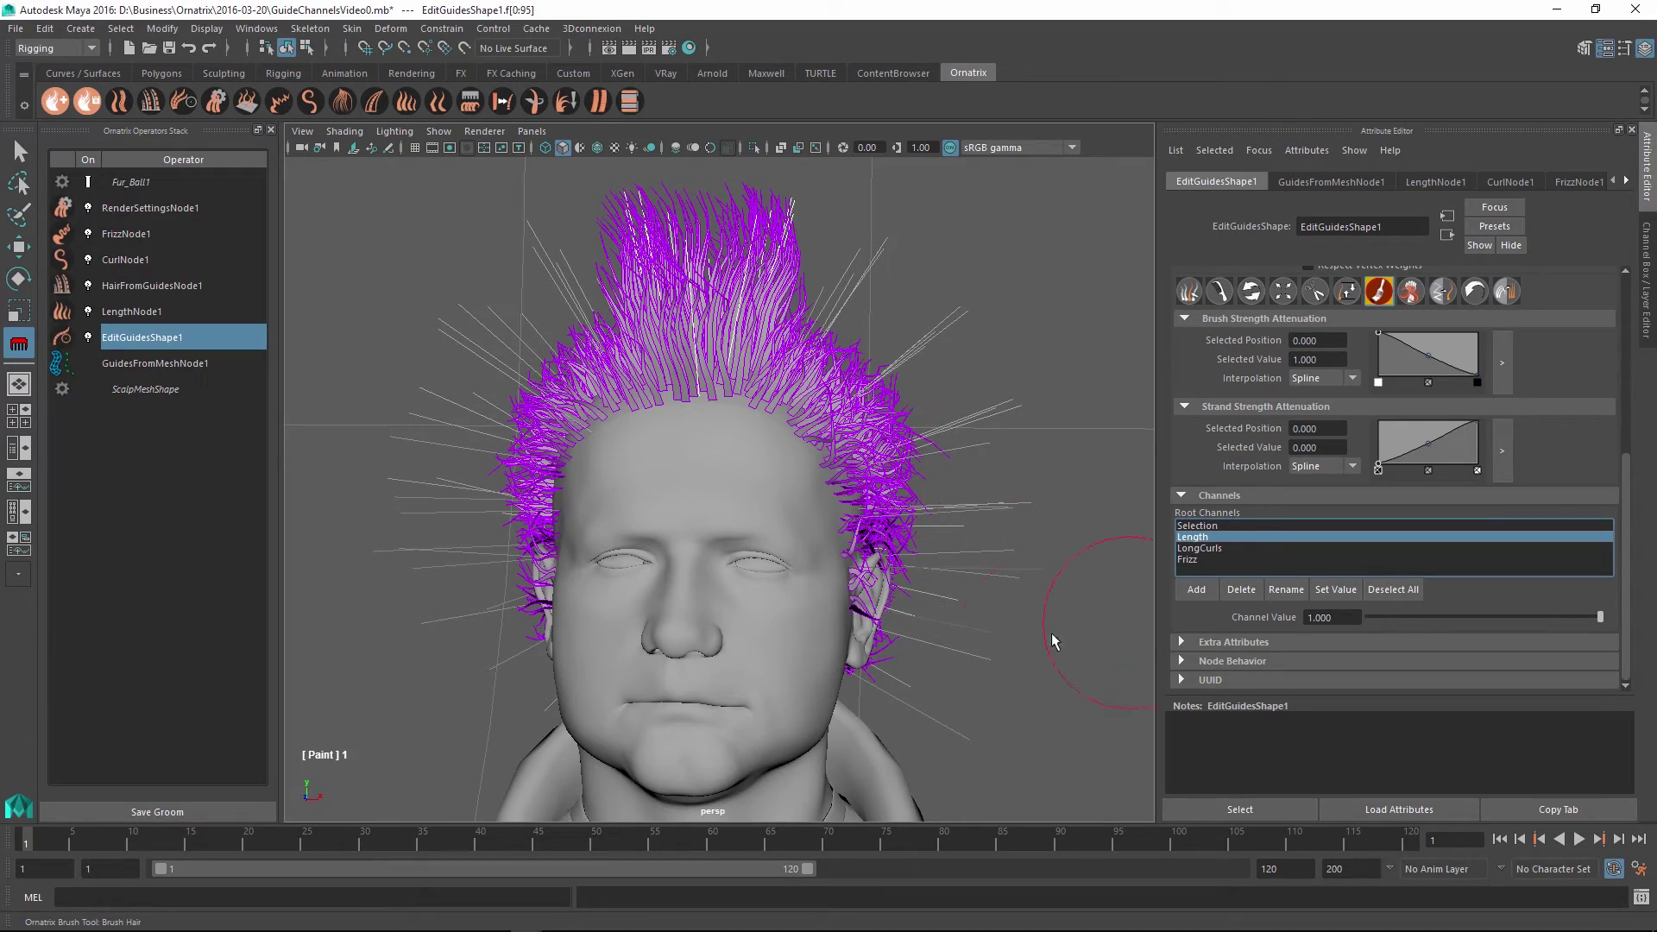
left_click_drag(1040, 651, 949, 682, "alt")
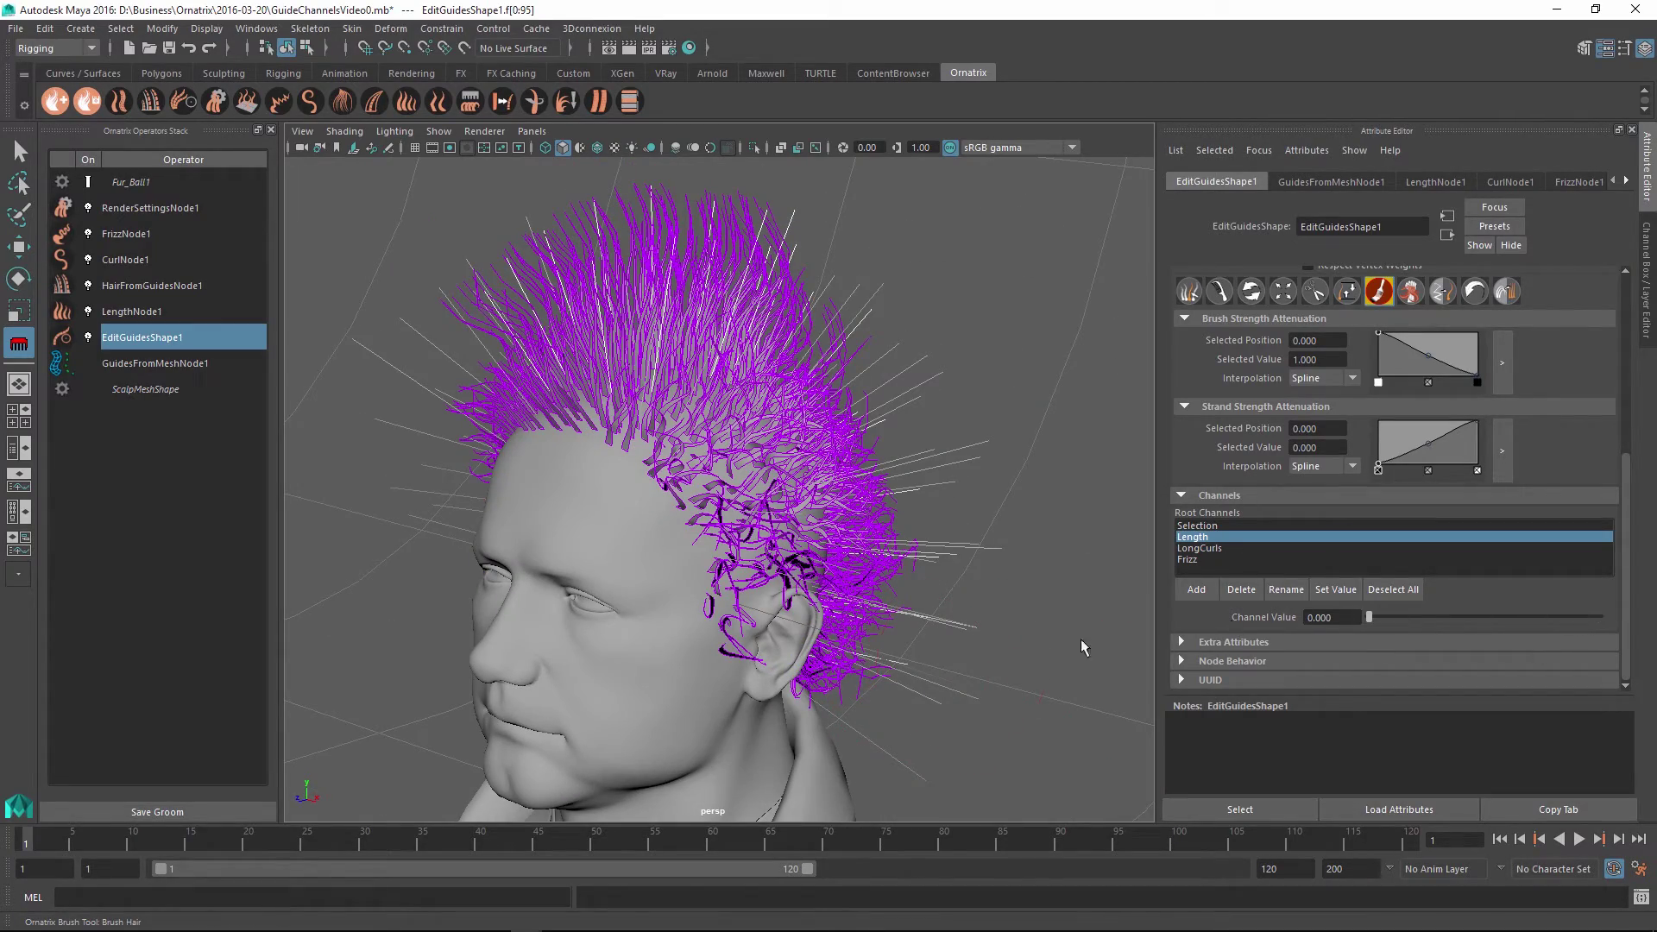
left_click_drag(961, 702, 798, 682, "alt")
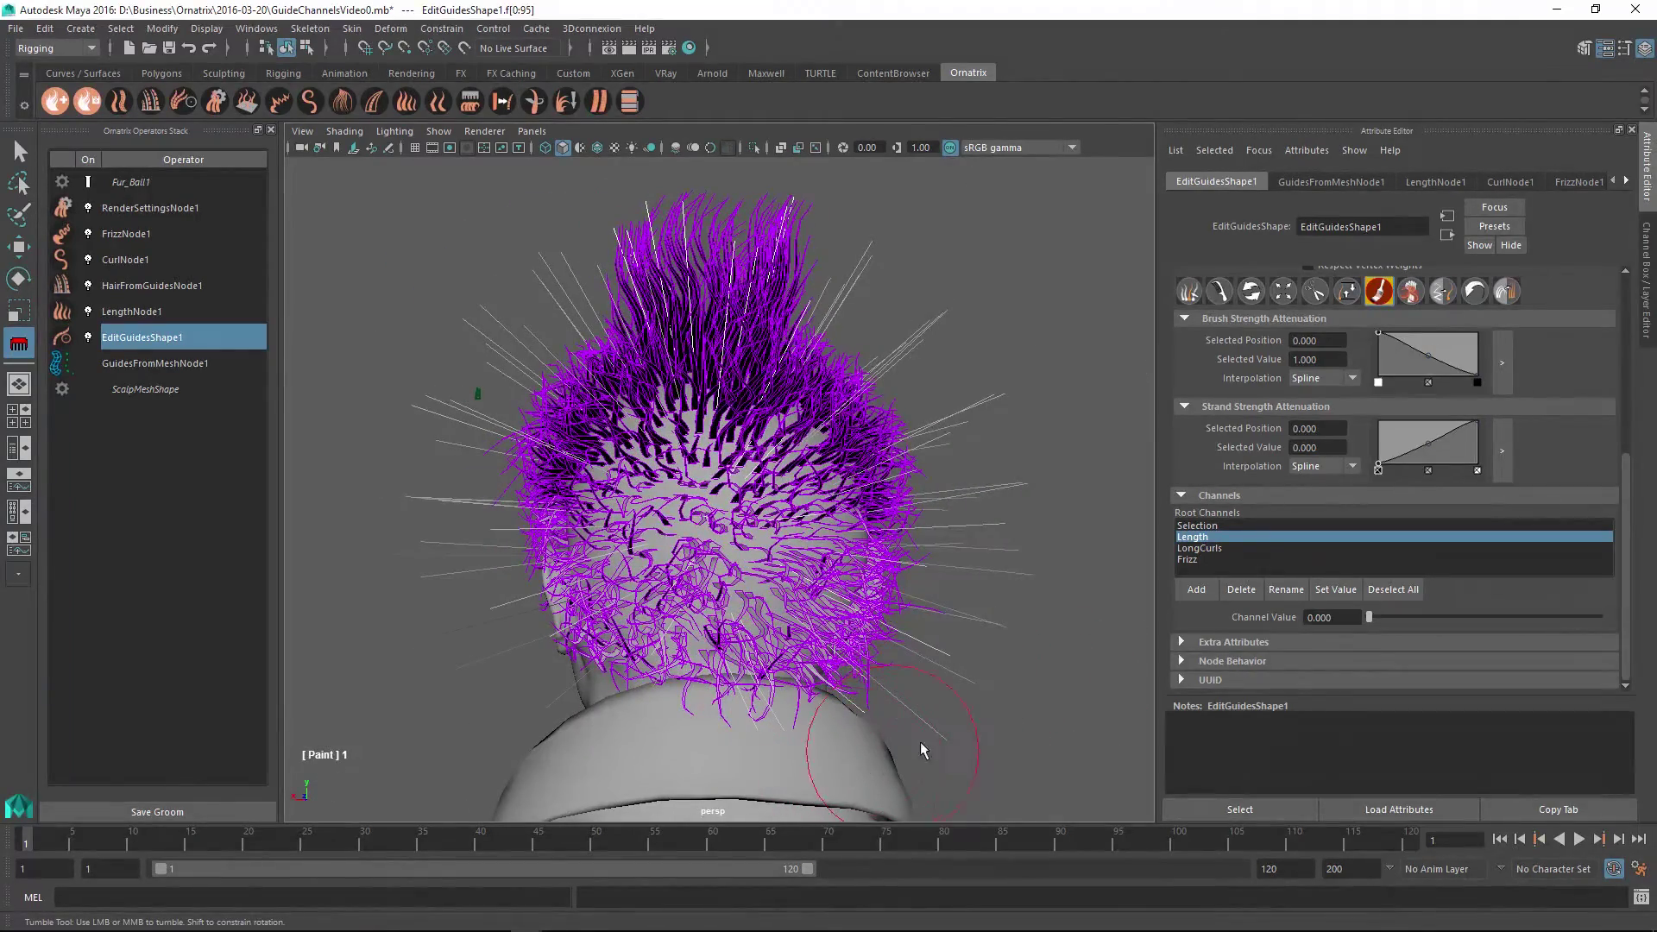
left_click_drag(980, 702, 986, 768, "alt")
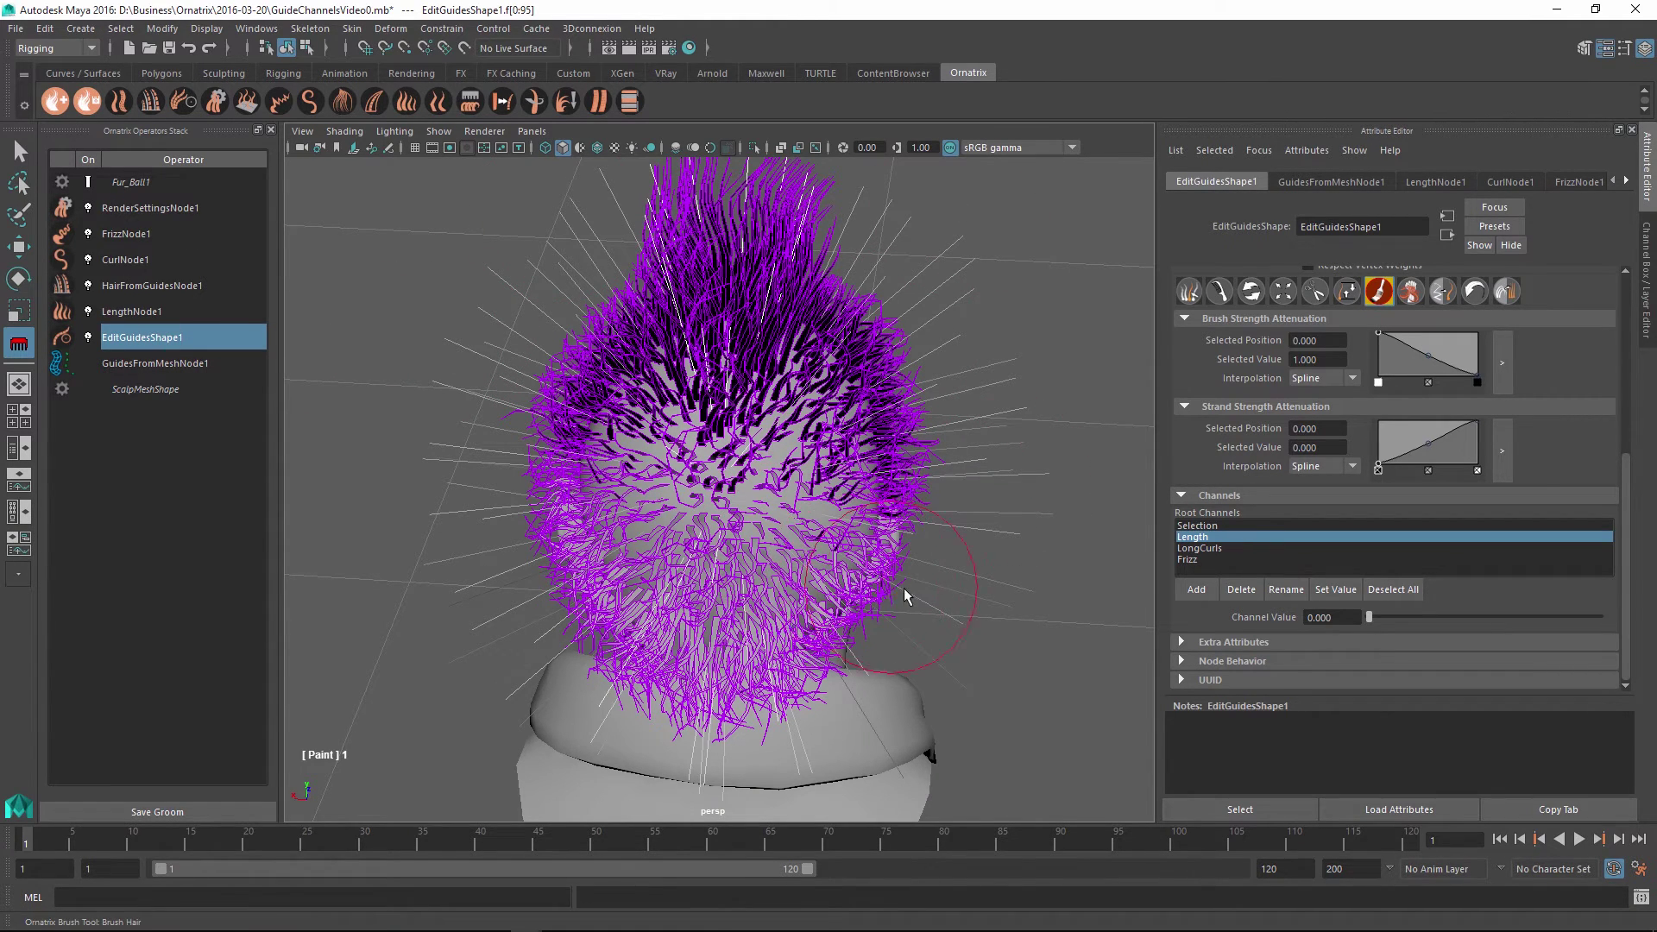
left_click_drag(906, 591, 1121, 484, "alt")
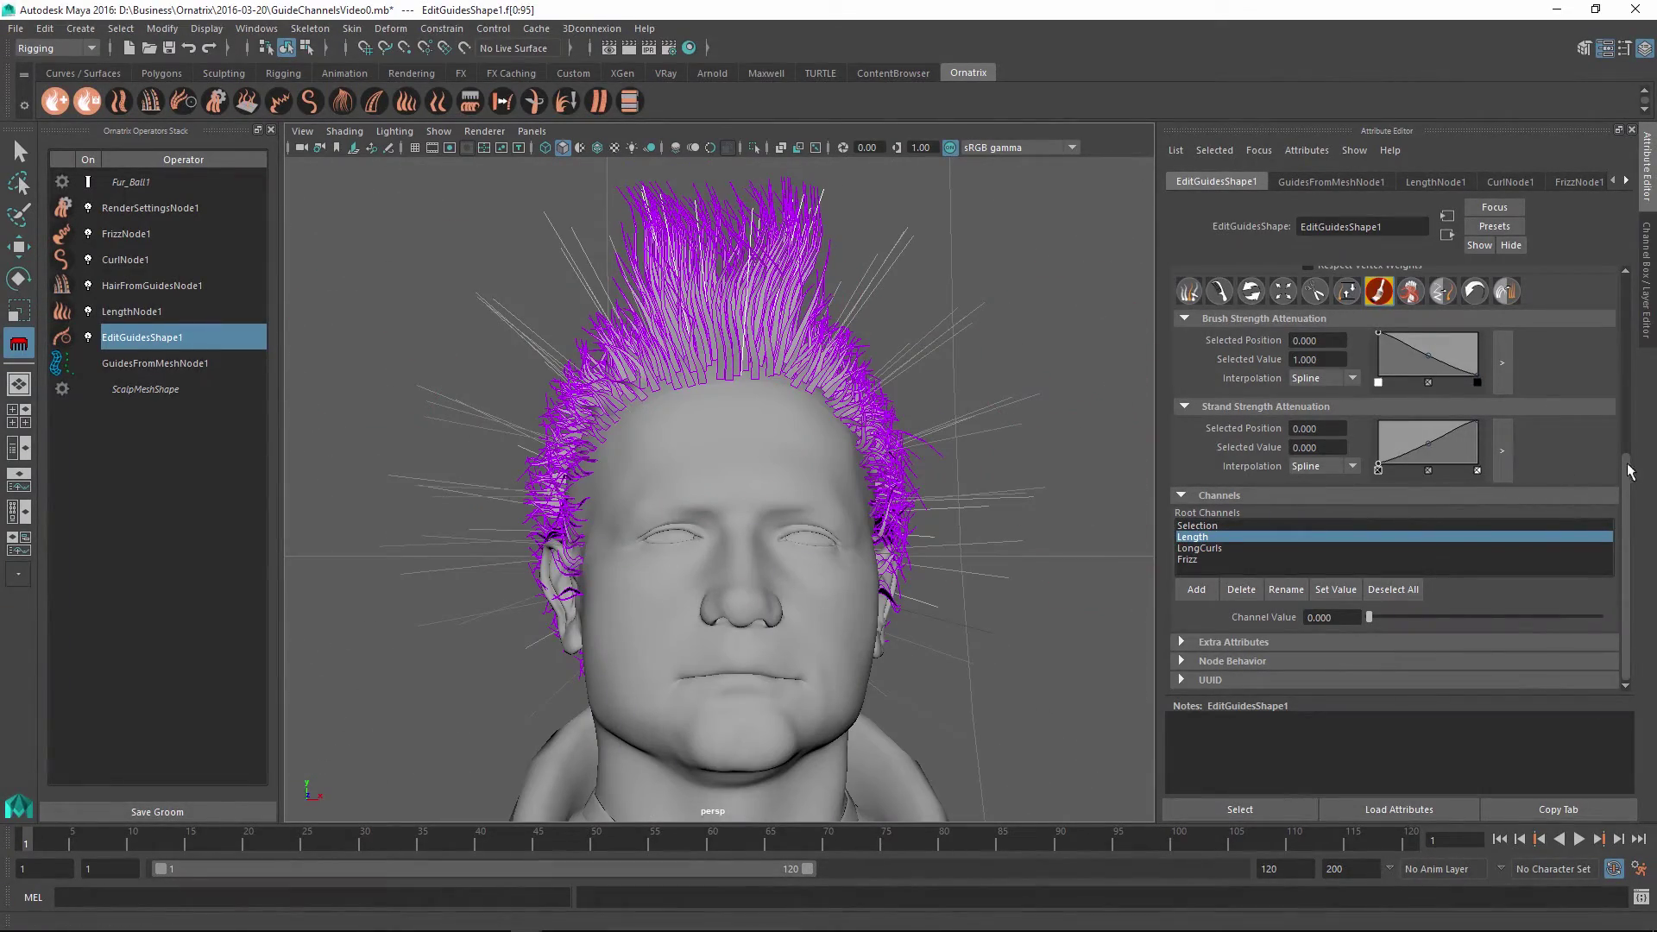
- Reshape the mohawk in strand editing mode by selecting its guides' tip control points, scaling them together and moving them
left_click_drag(1627, 515, 1617, 336)
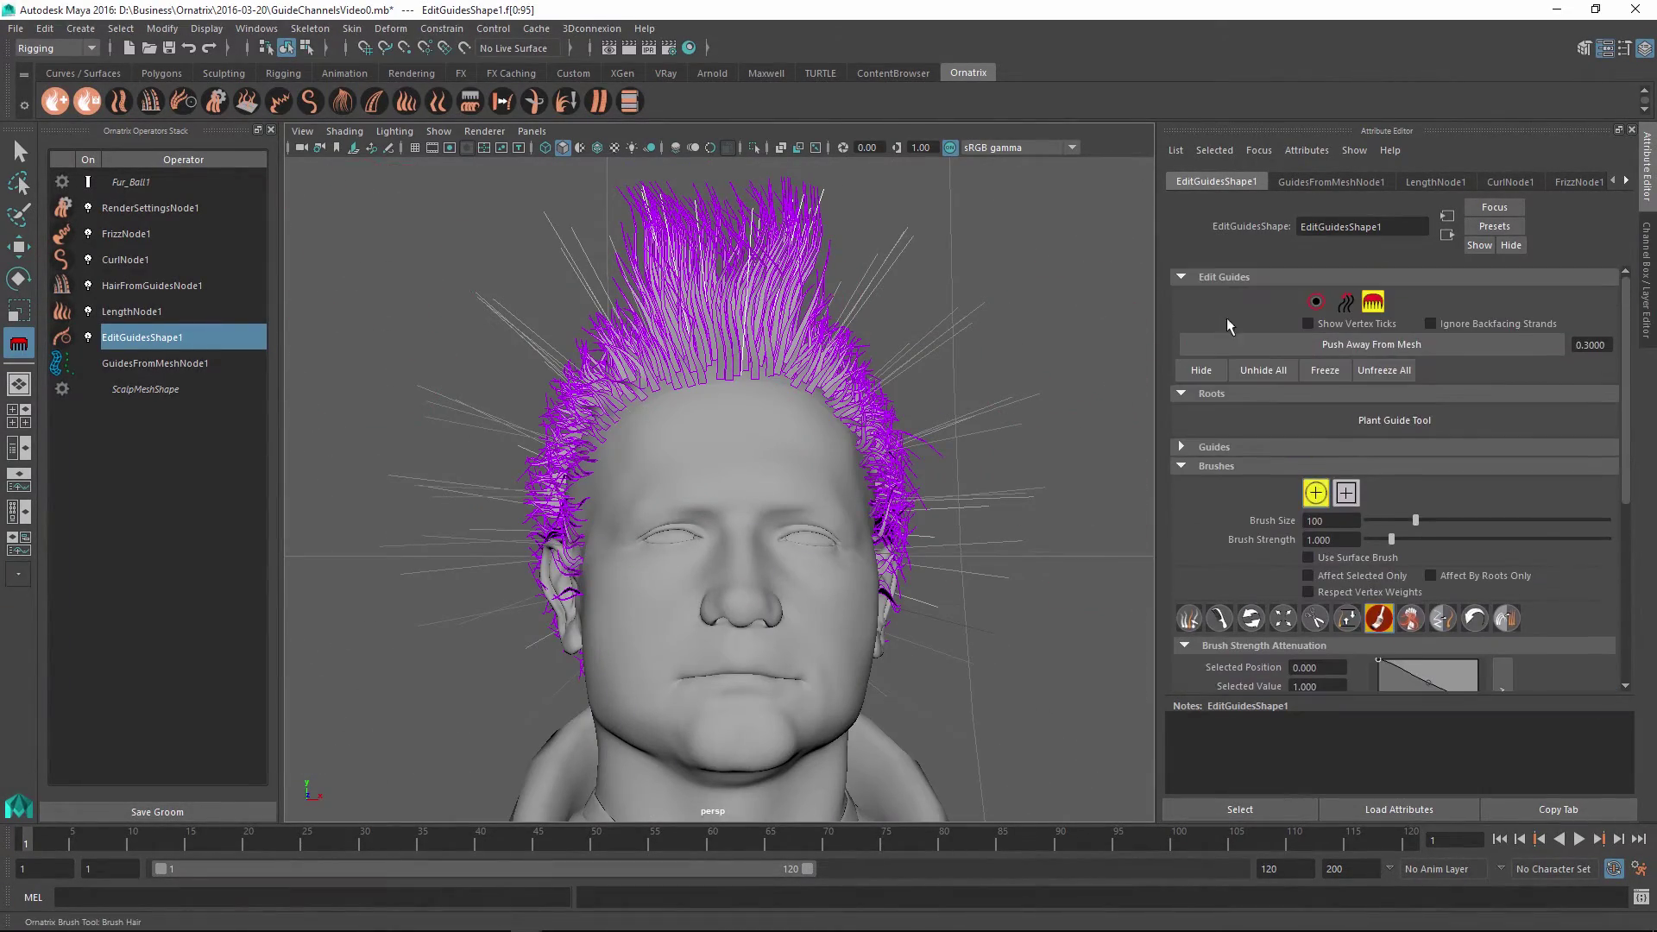
left_click(1344, 302)
left_click_drag(616, 165, 854, 246)
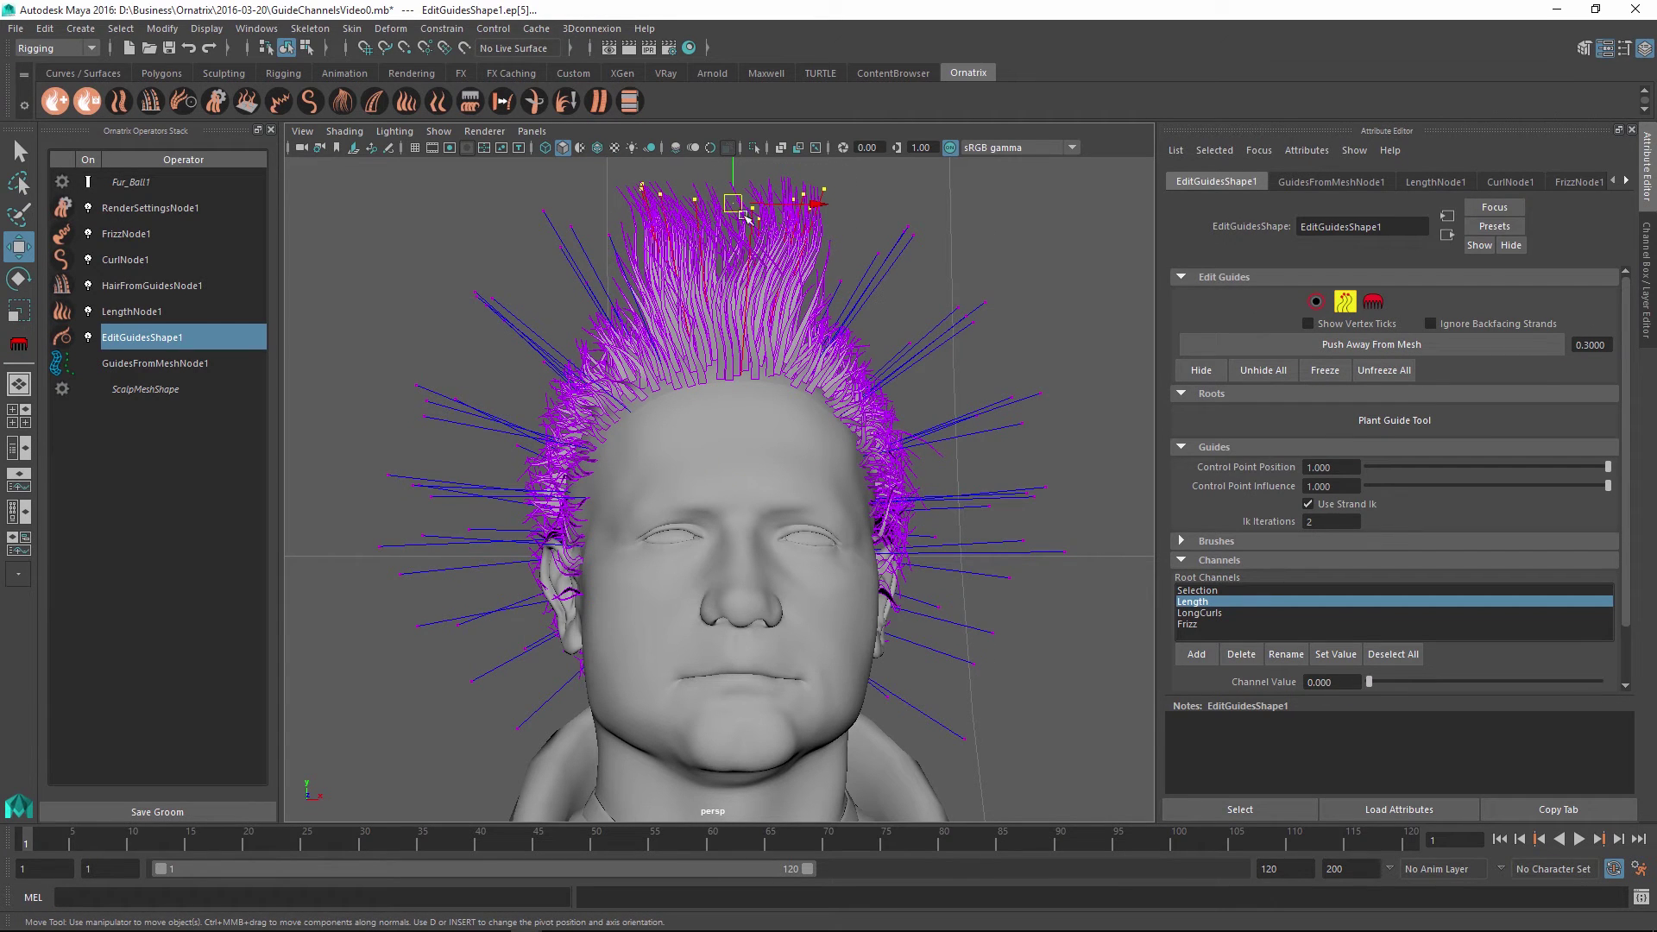
mouse_move(824, 336)
left_mouse_down("alt")
mouse_move(839, 431)
mouse_move(951, 405)
mouse_move(820, 345)
left_mouse_up("alt")
key("t")
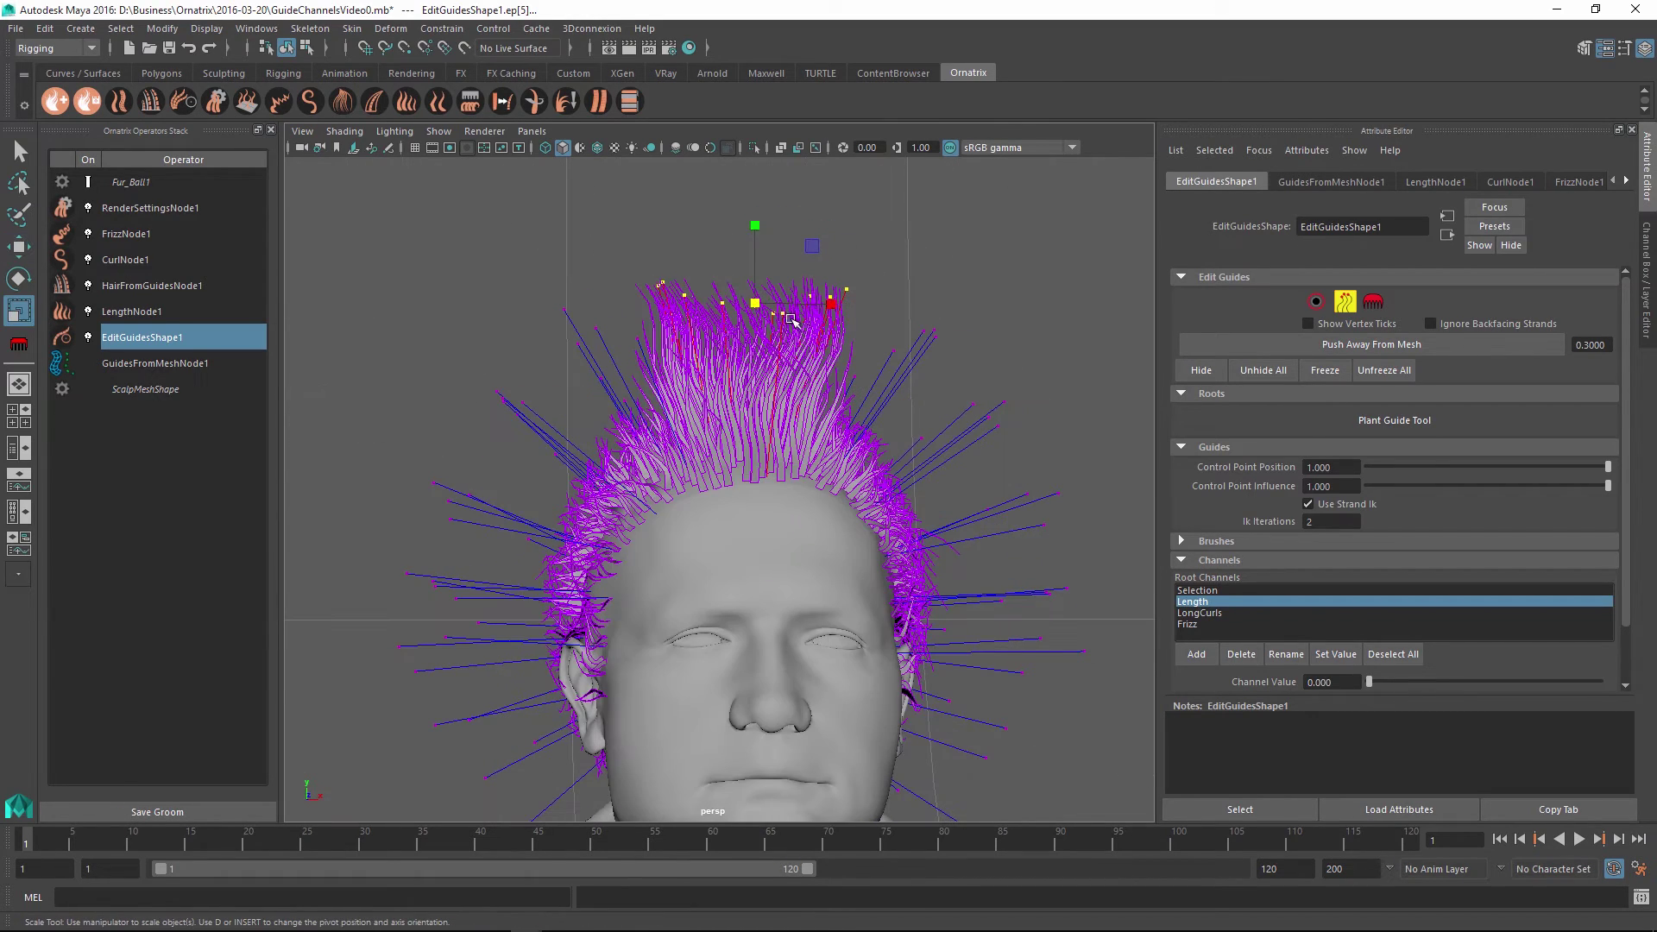
key("r")
left_click_drag(830, 304, 757, 302)
key("w")
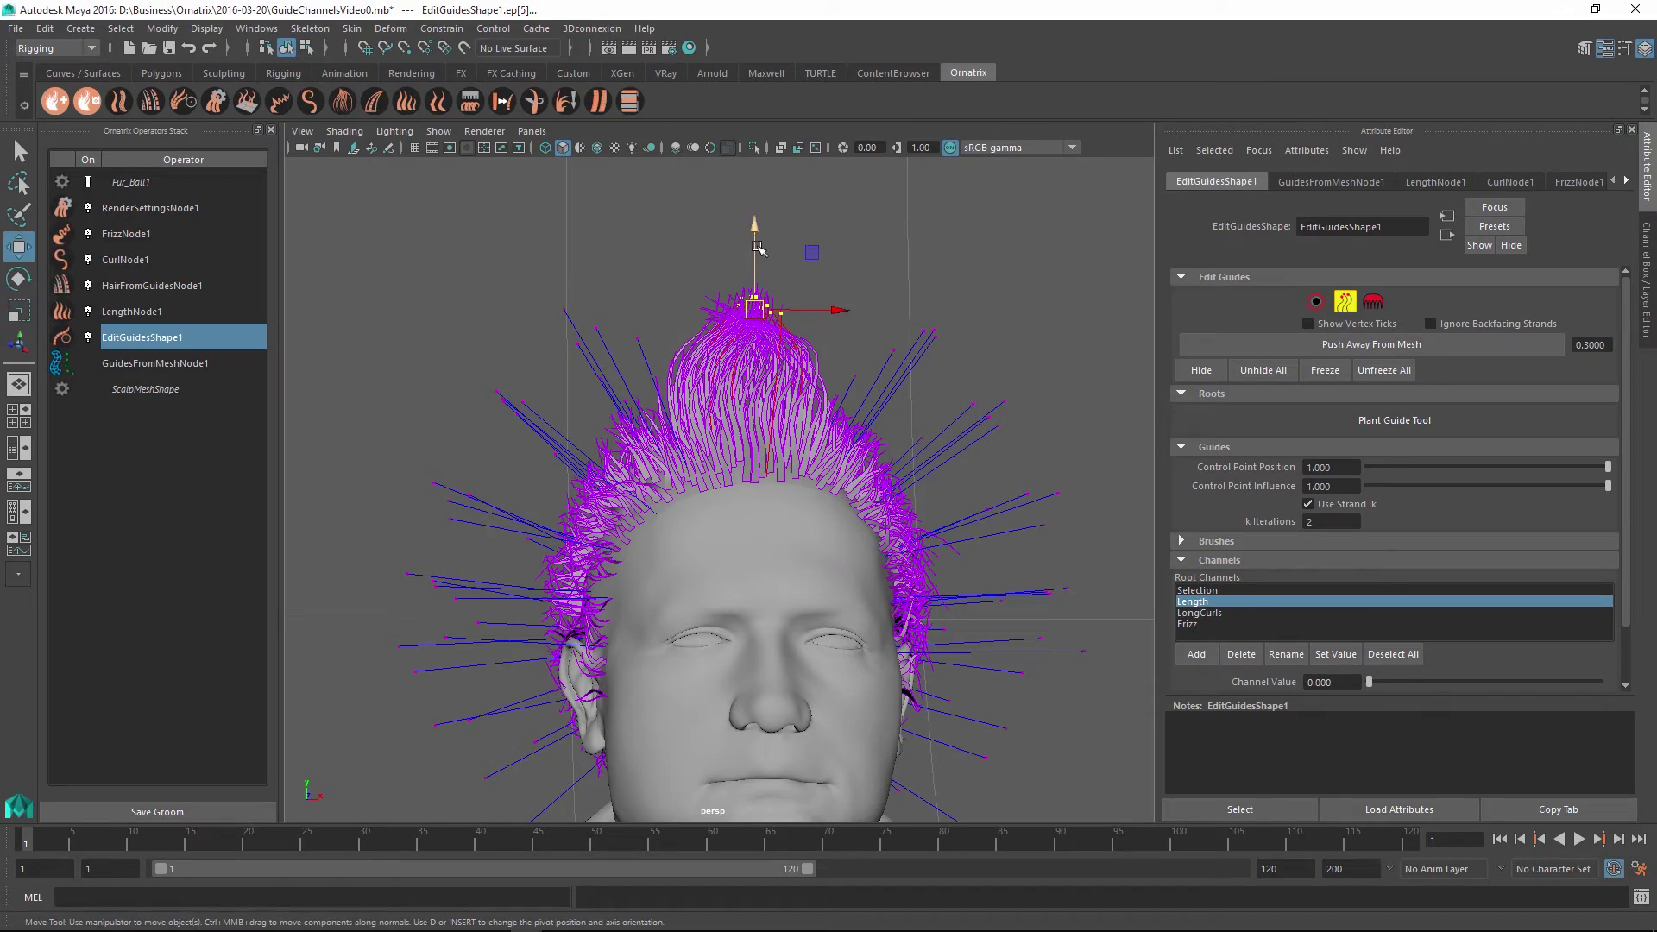
left_click_drag(751, 265, 145, 337)
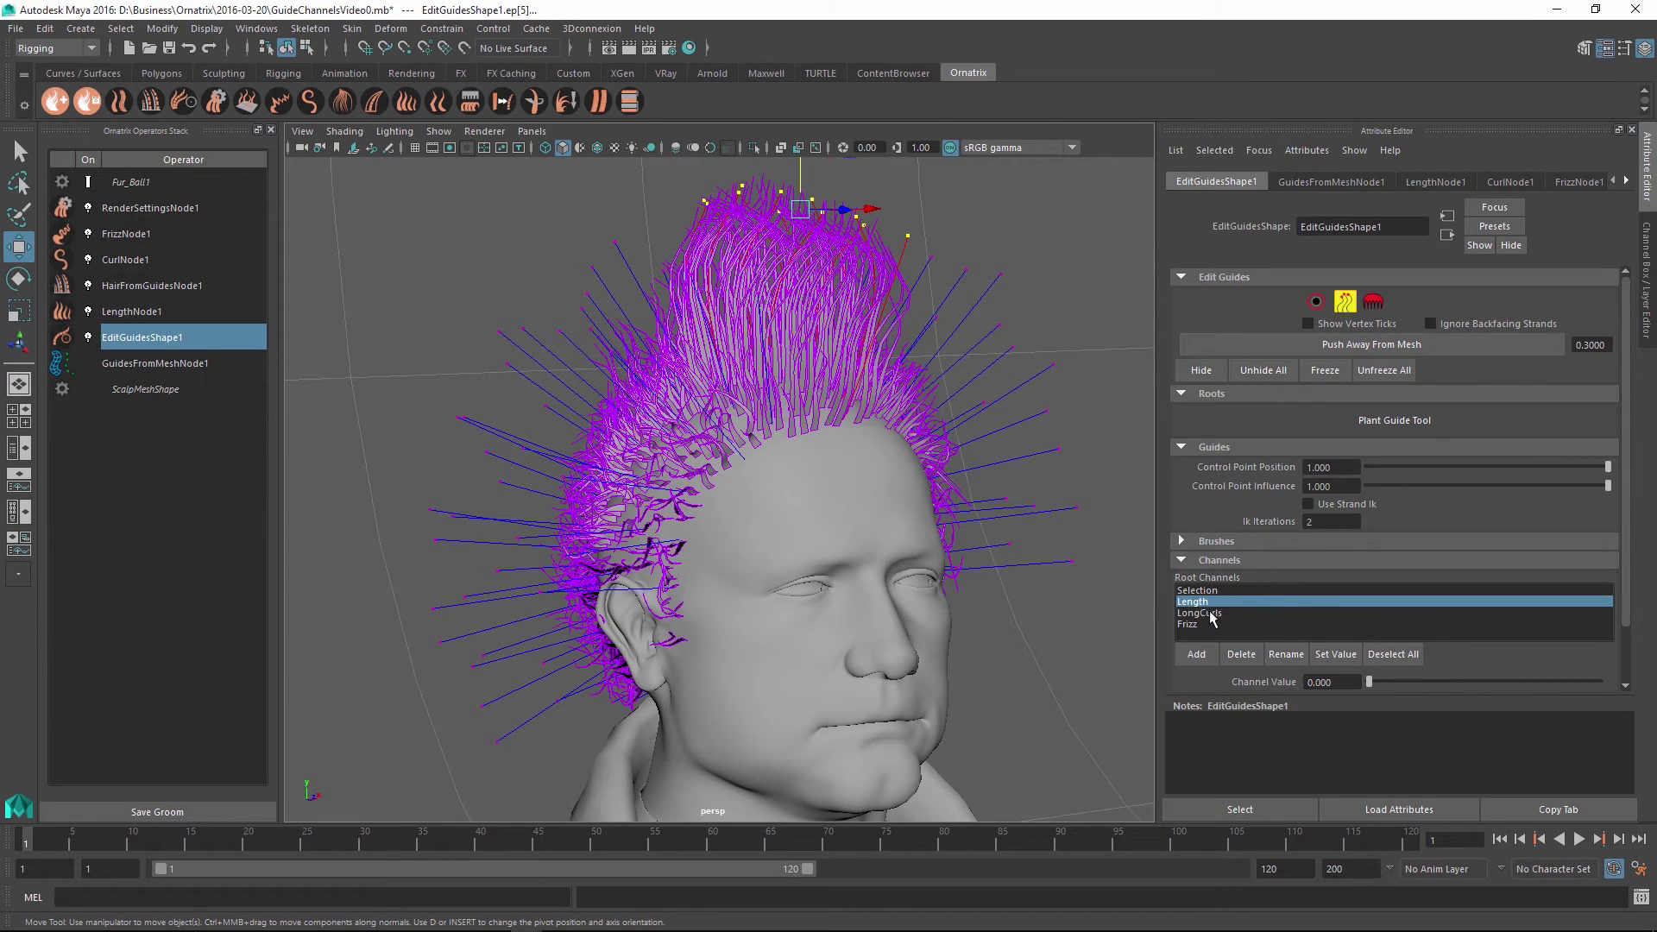
- Select guides by root at the side of the head, and open the Frizz operator to inspect the styled hair
left_click(1315, 301)
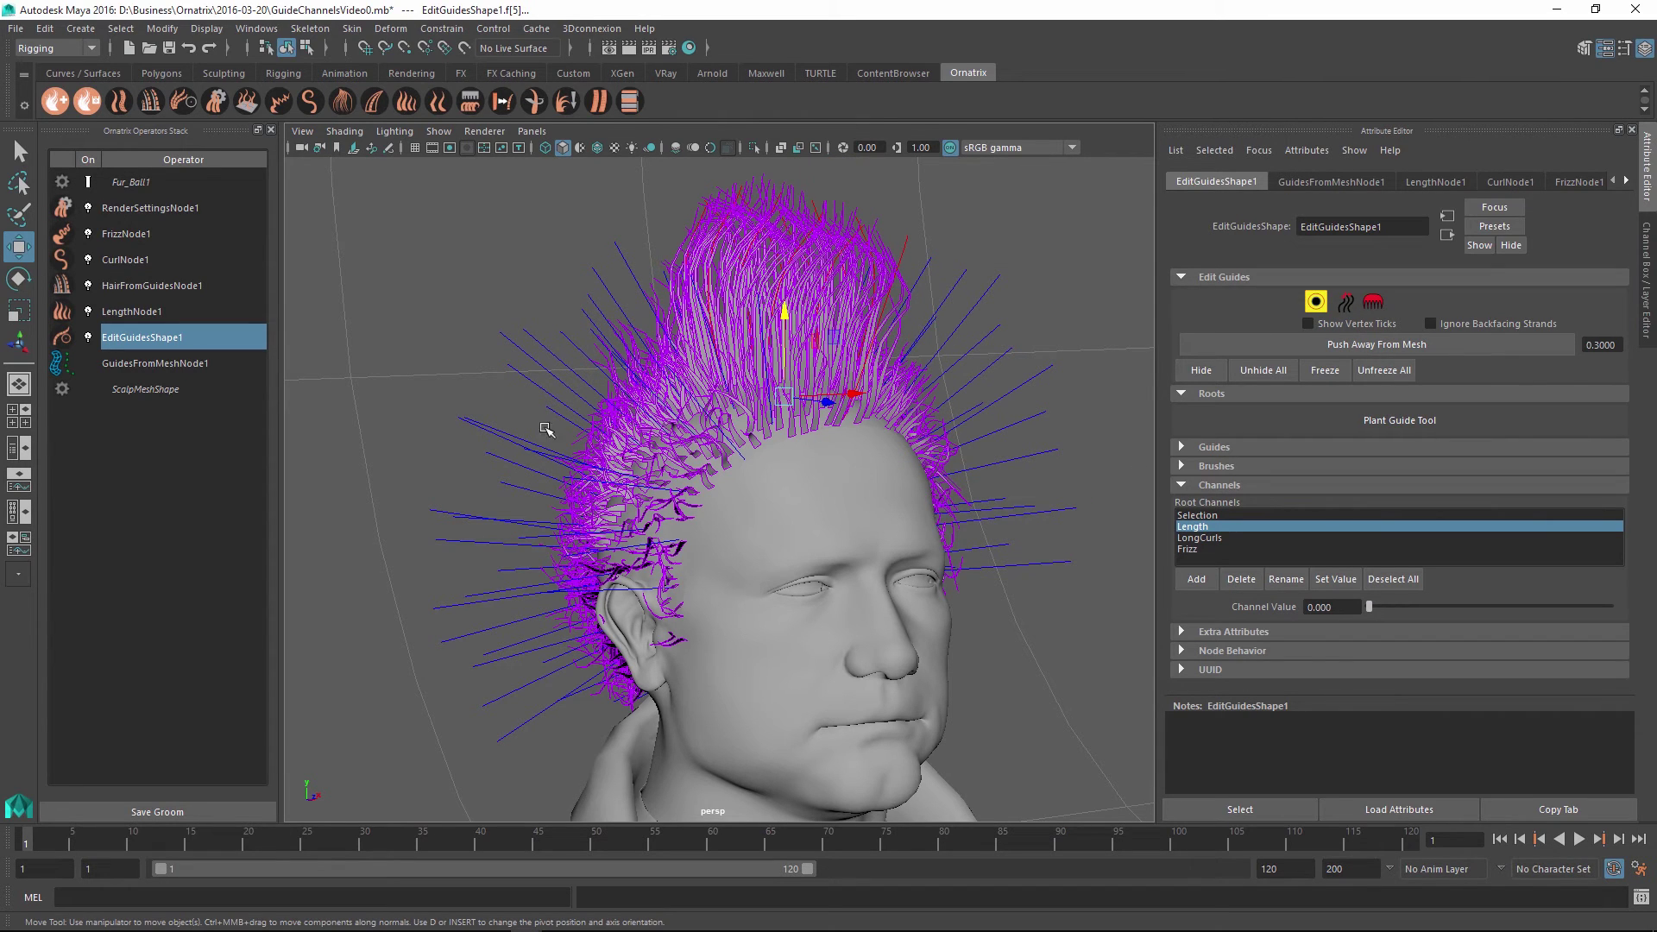
left_click(462, 420)
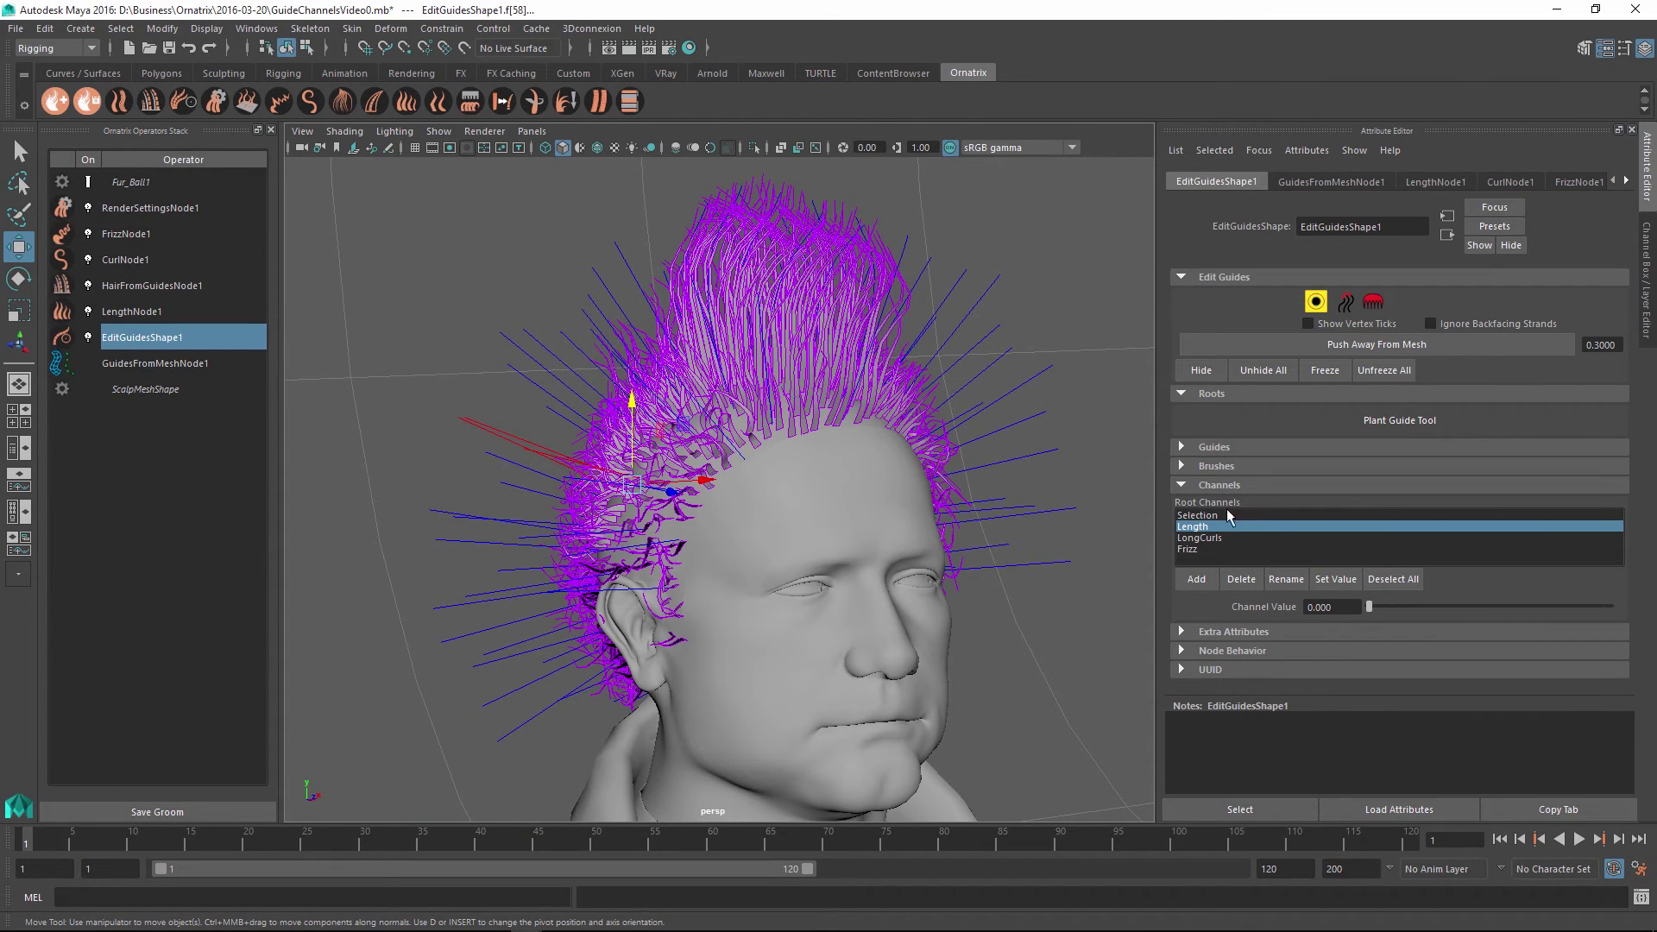
left_click(172, 237)
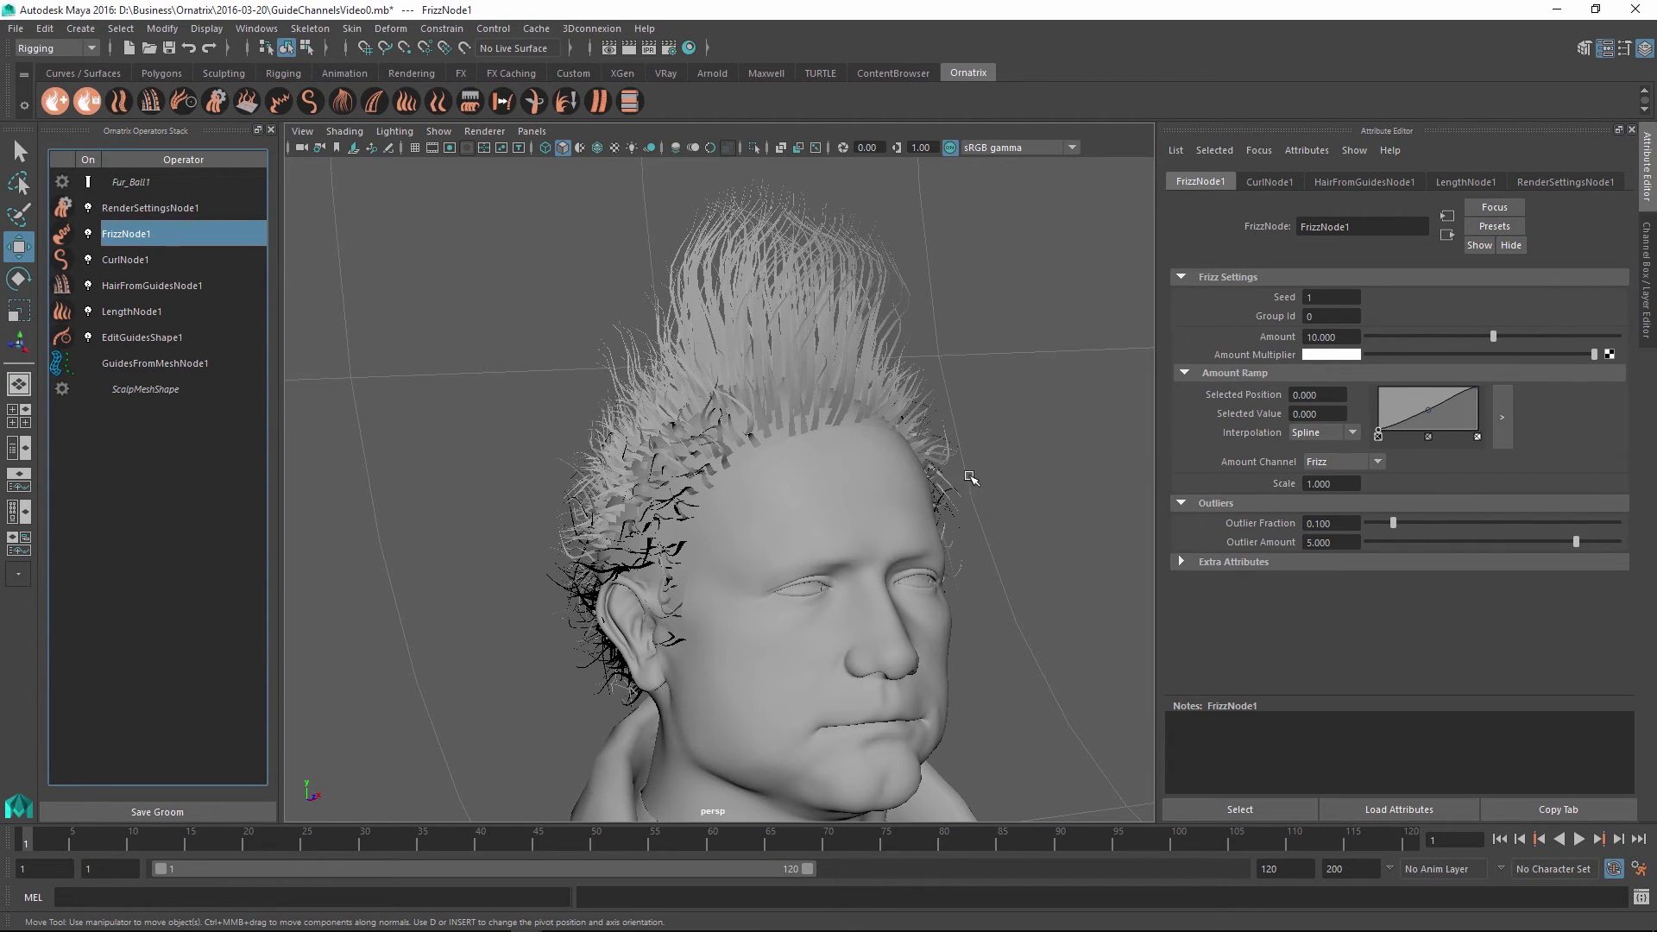
- Assign a new VRay Mtl Hair 3 material to the hair object
left_click_drag(796, 428, 850, 402, "alt")
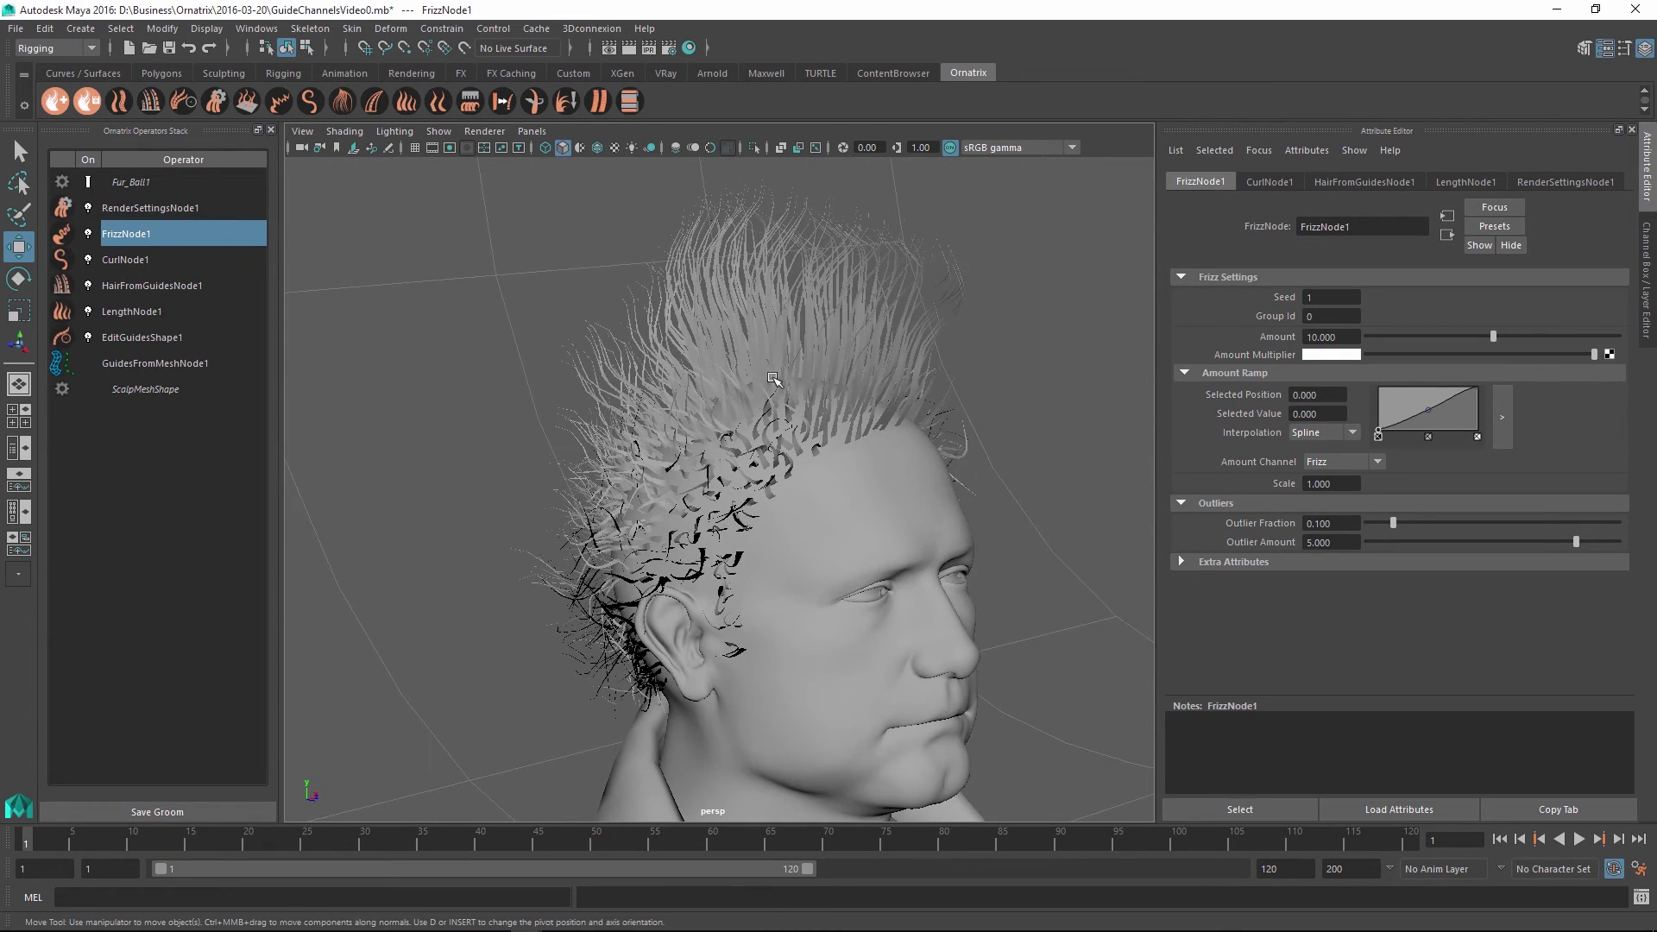
left_click(744, 348)
right_click_drag(714, 338, 741, 699)
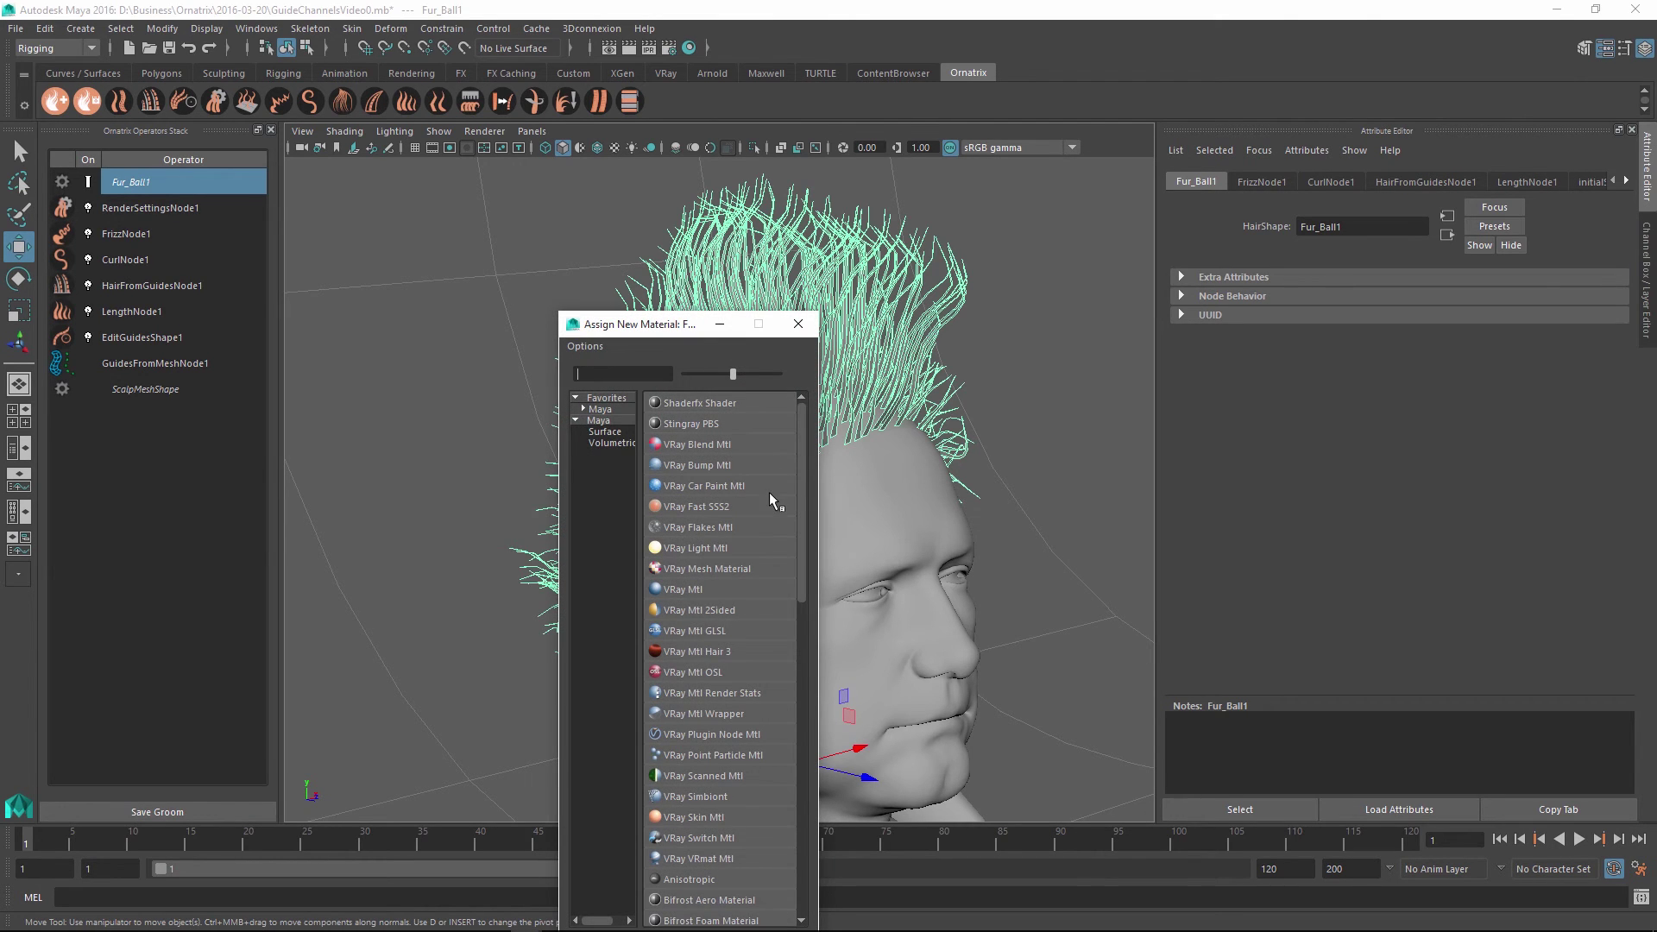
left_click(736, 651)
- Set the Hair From Guides render count to 30000 and the Render Settings strand radius to 0.104
left_click(179, 285)
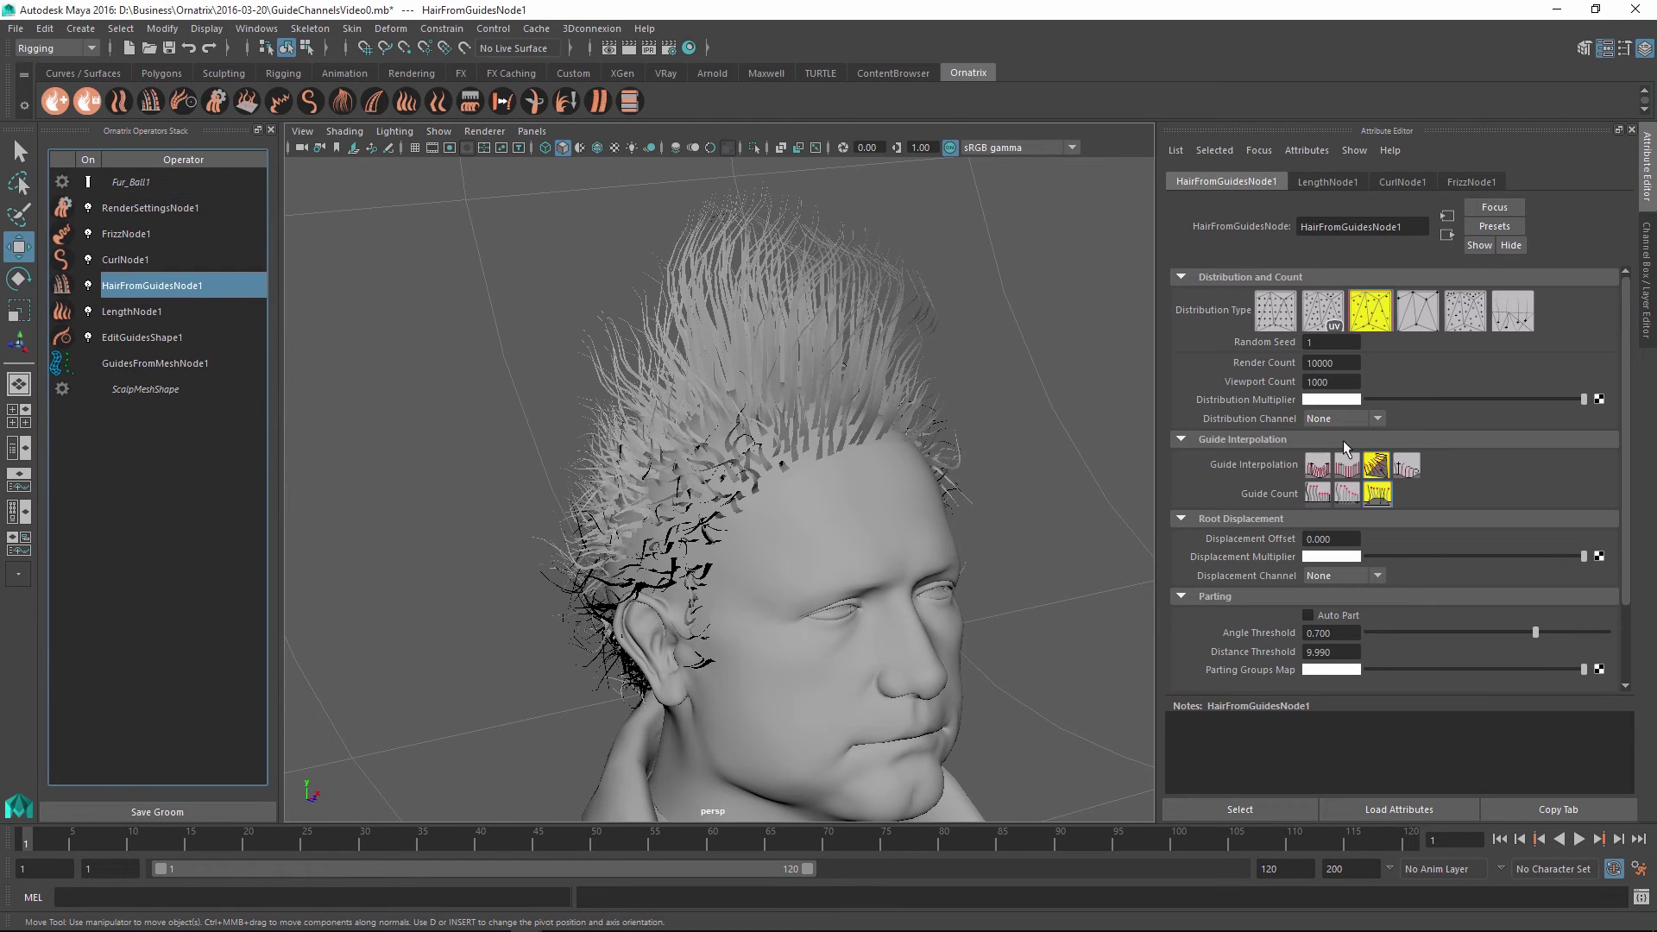
left_click(1311, 364)
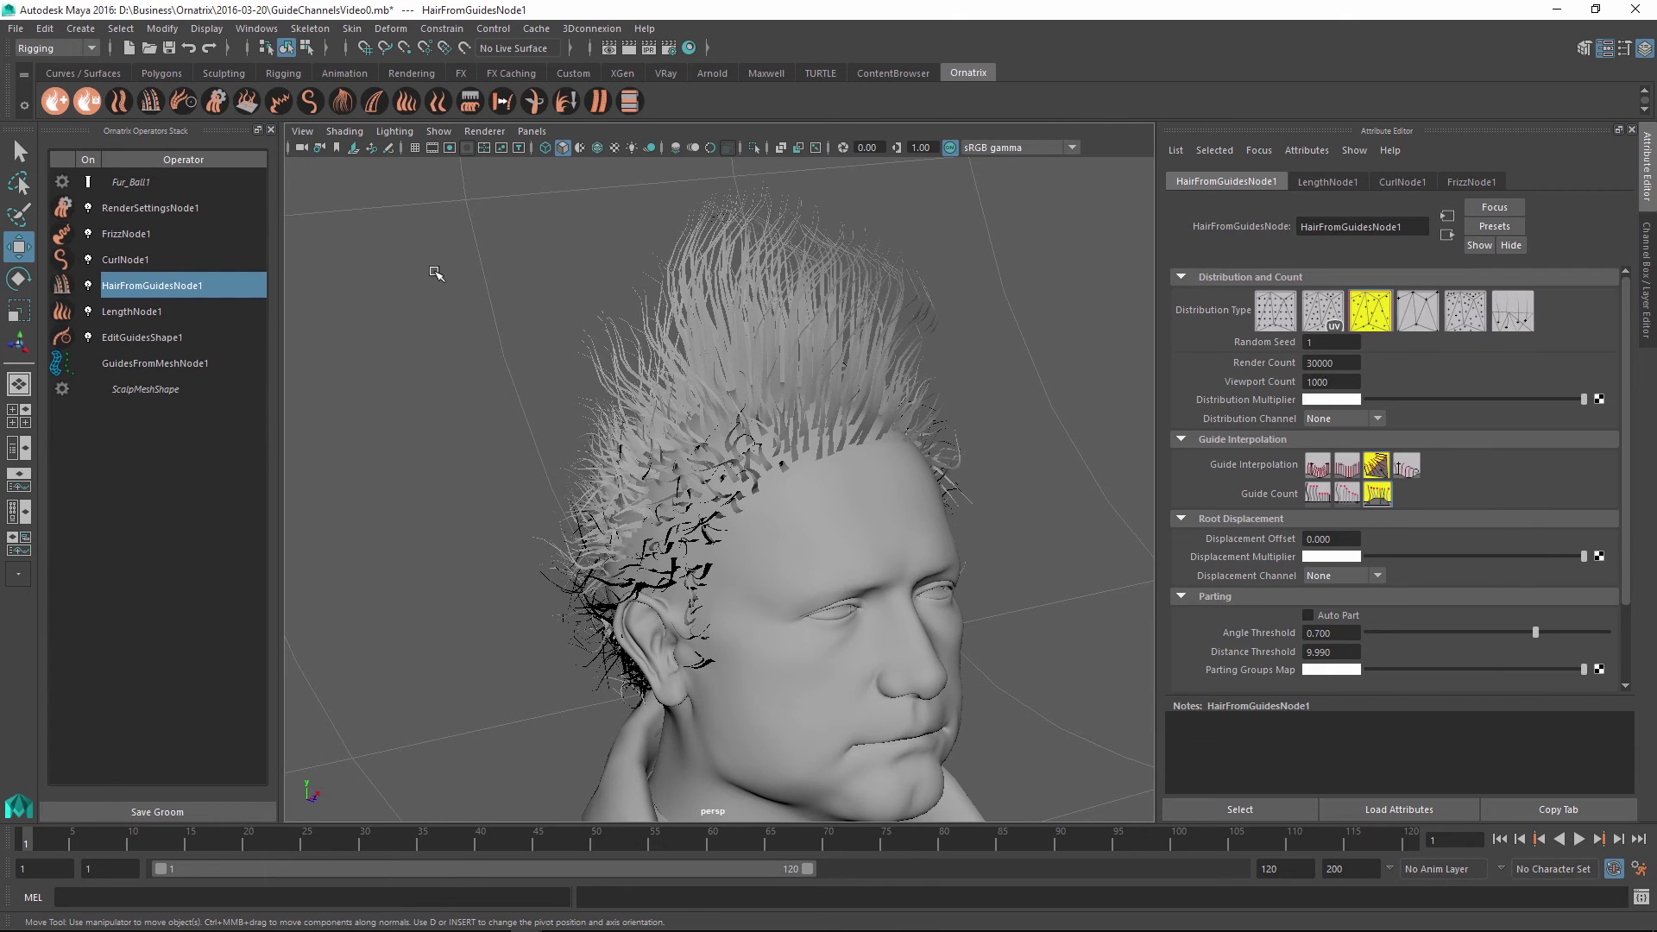
left_click(215, 208)
left_click_drag(555, 405, 955, 244)
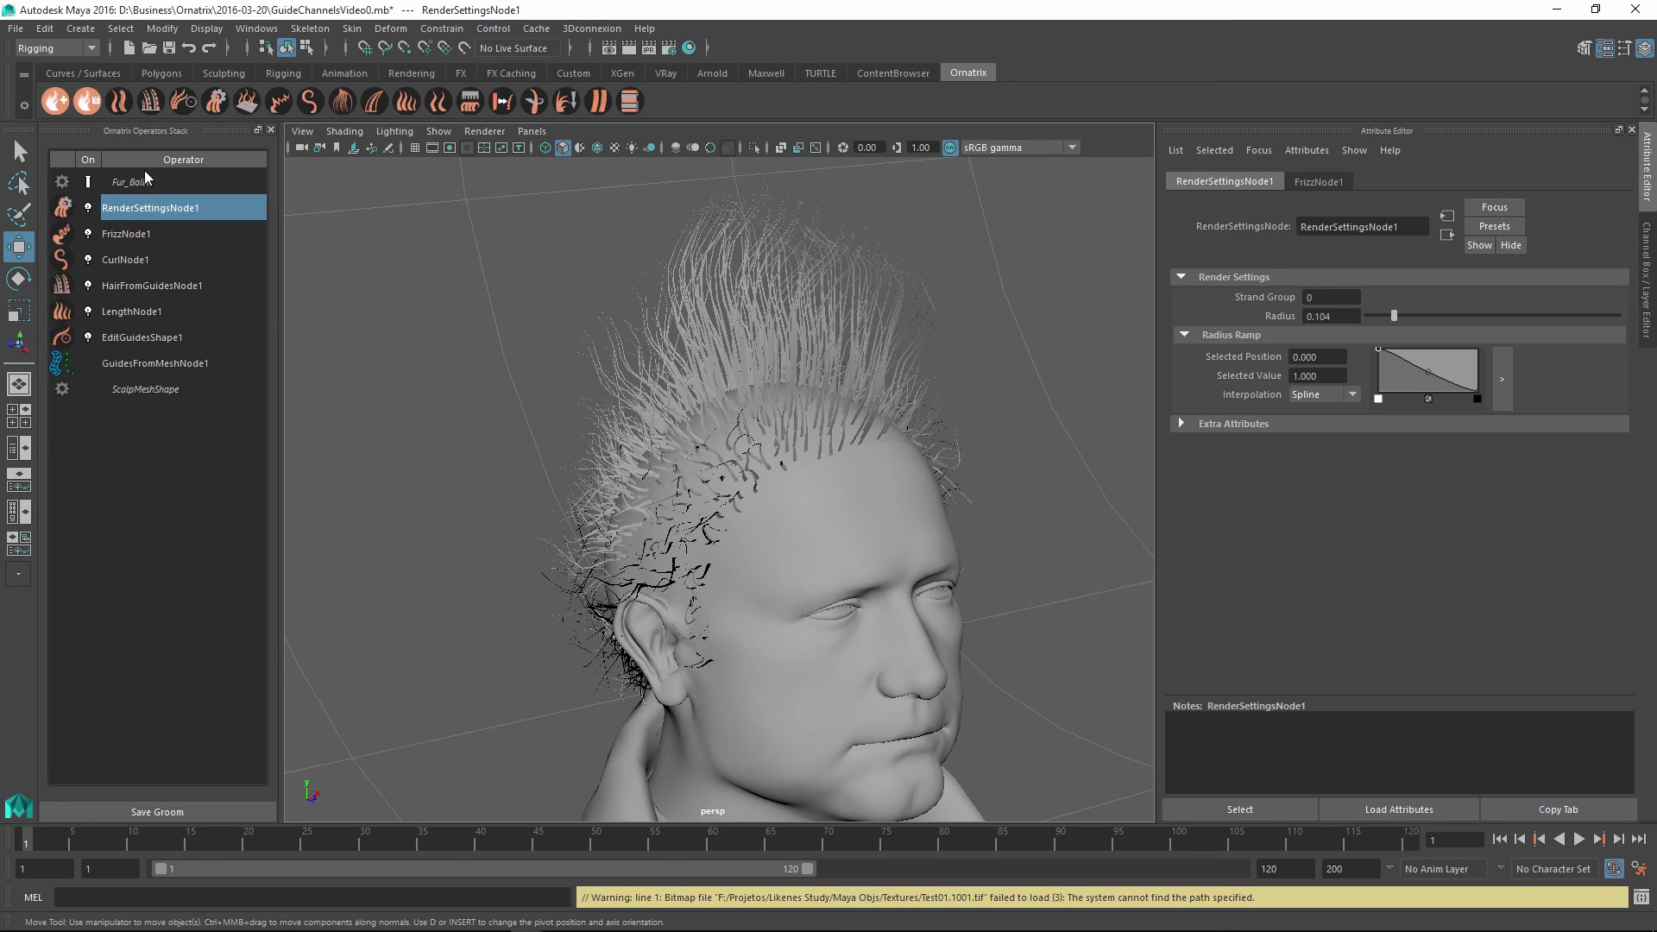
- Open the Edit Guides operator to access the hair's guides and root channels
left_click(148, 340)
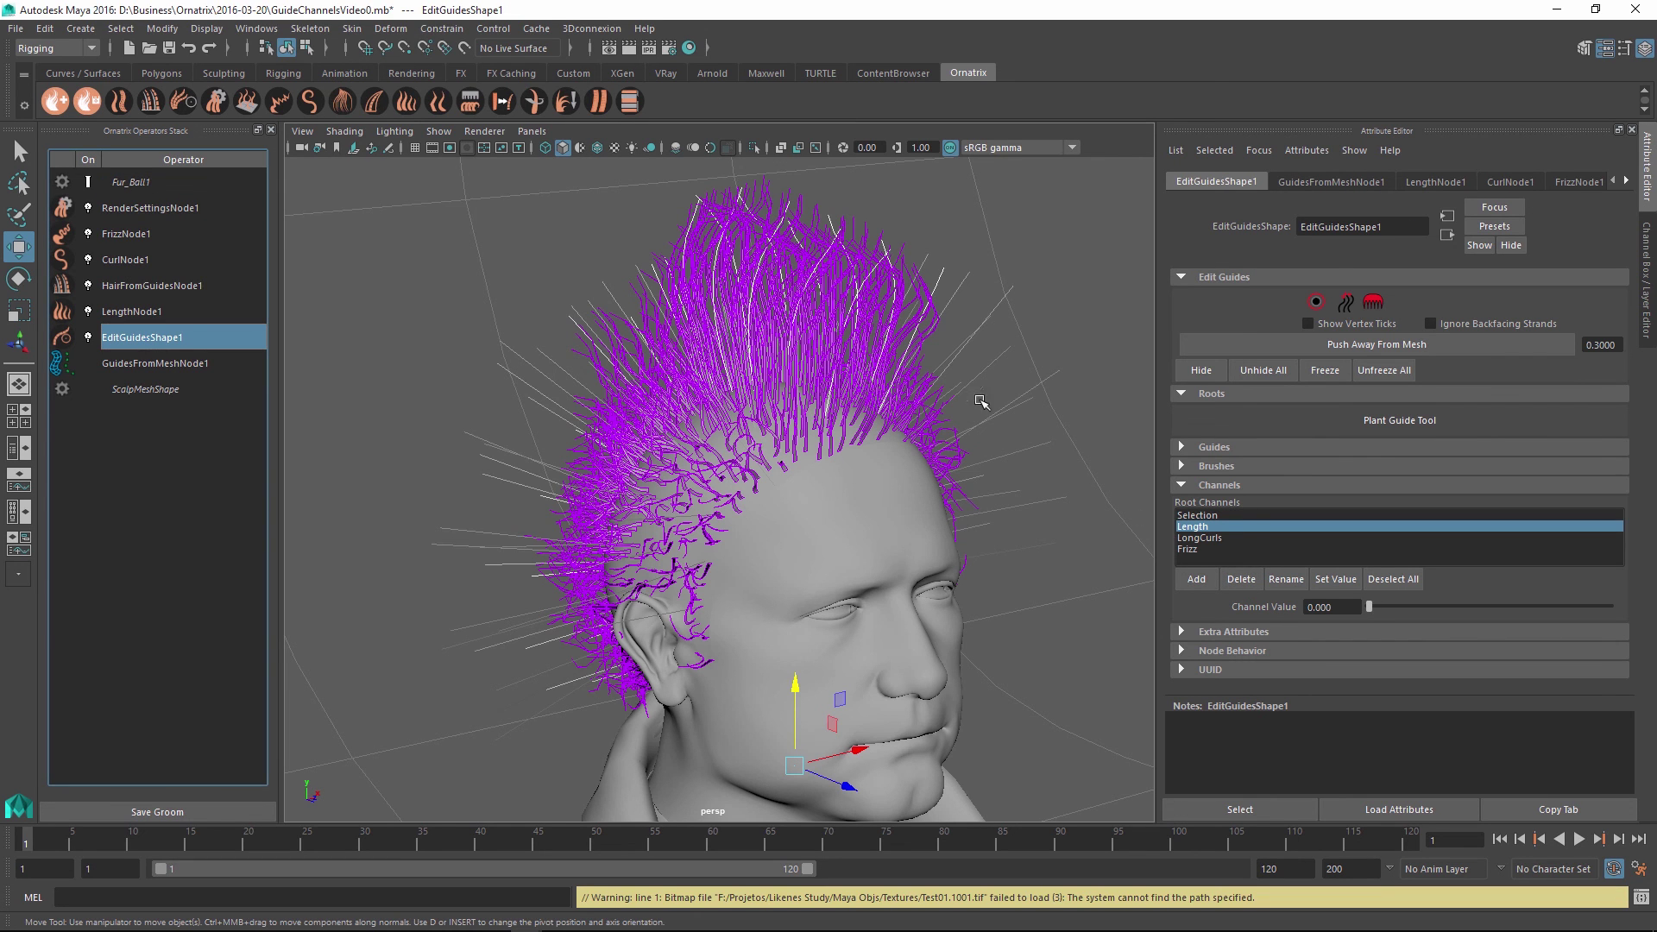